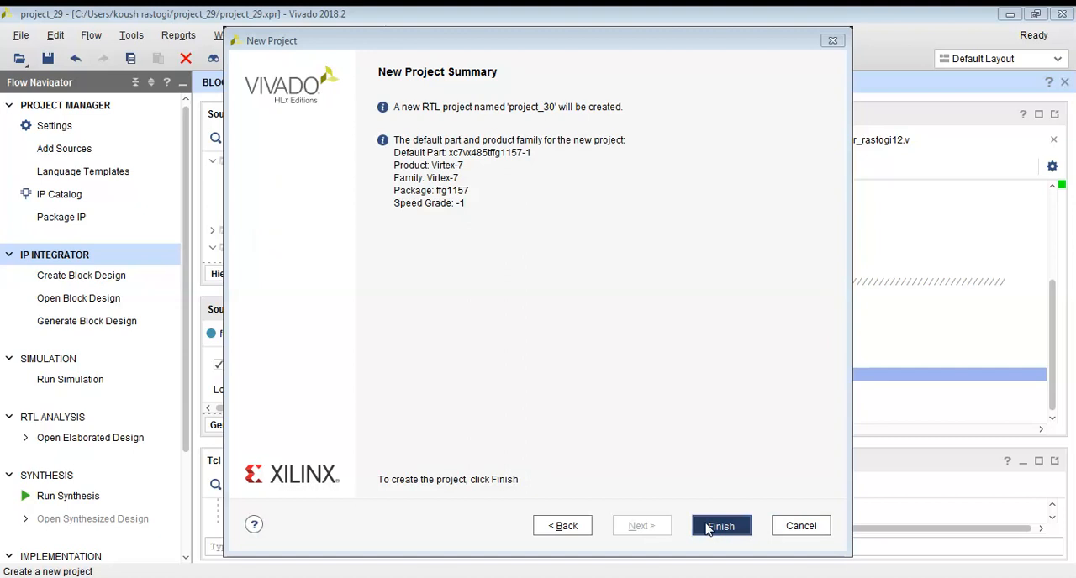
# Finish creating the RTL project project_30 and save the previous project's block design design_1 when closing it.
pyautogui.click(490, 330)
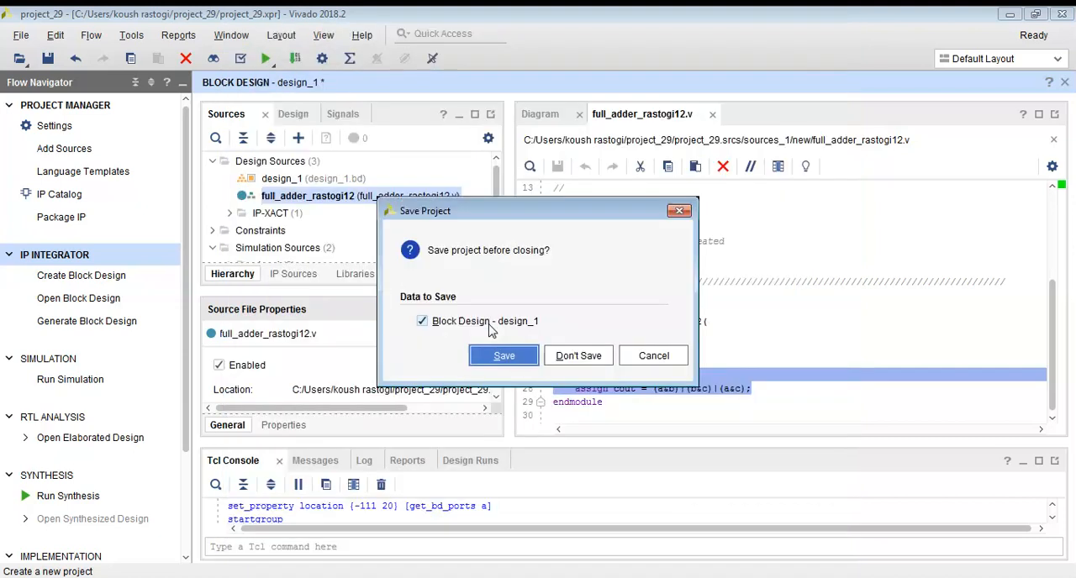
pyautogui.click(498, 355)
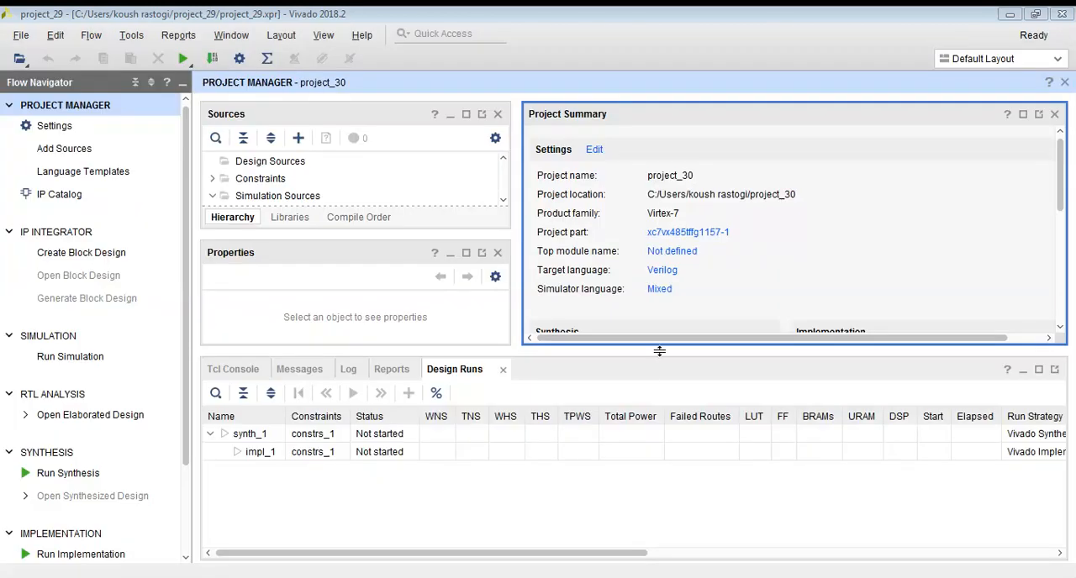
# Create a project-local Verilog design source named with the author's name followed by full_adder_12.
pyautogui.click(73, 149)
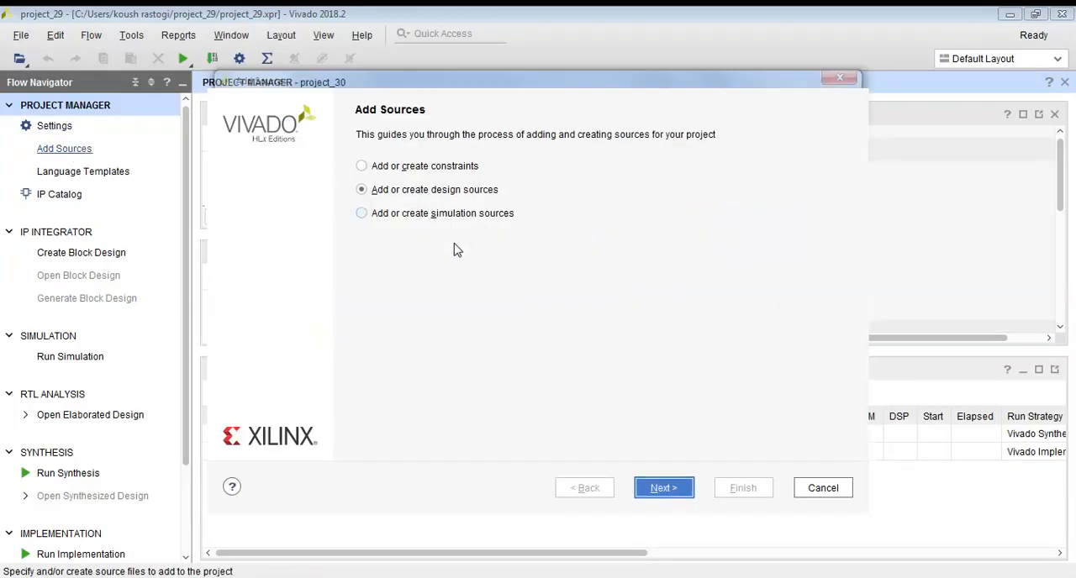
pyautogui.click(663, 489)
pyautogui.click(610, 380)
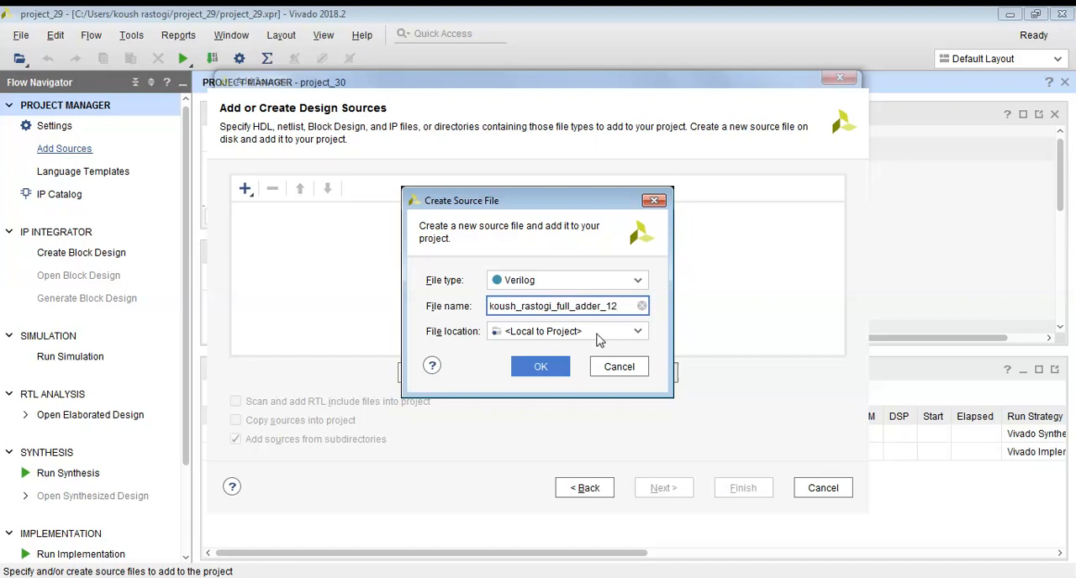
pyautogui.click(555, 374)
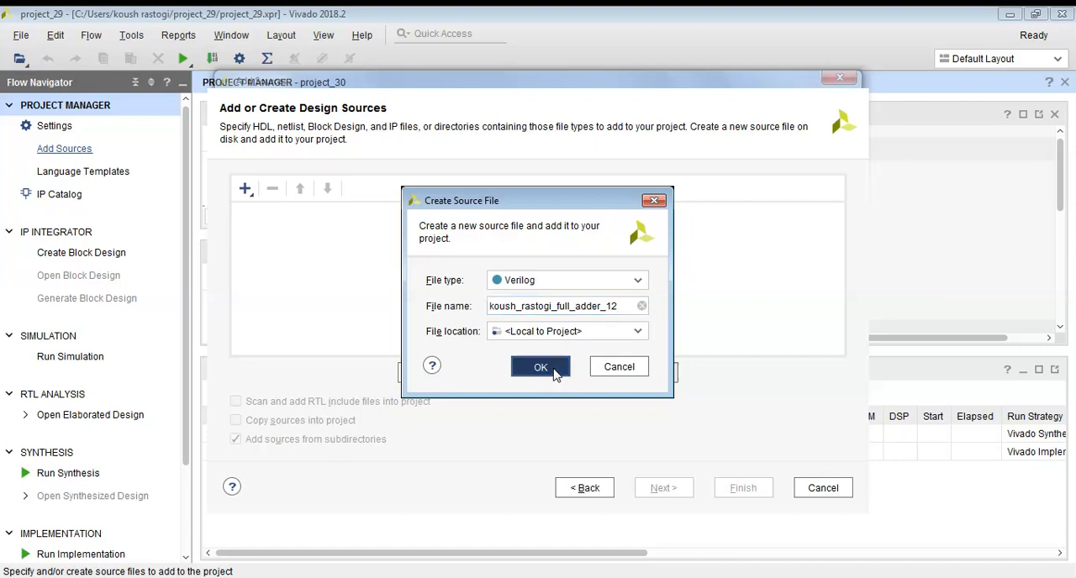
pyautogui.click(740, 484)
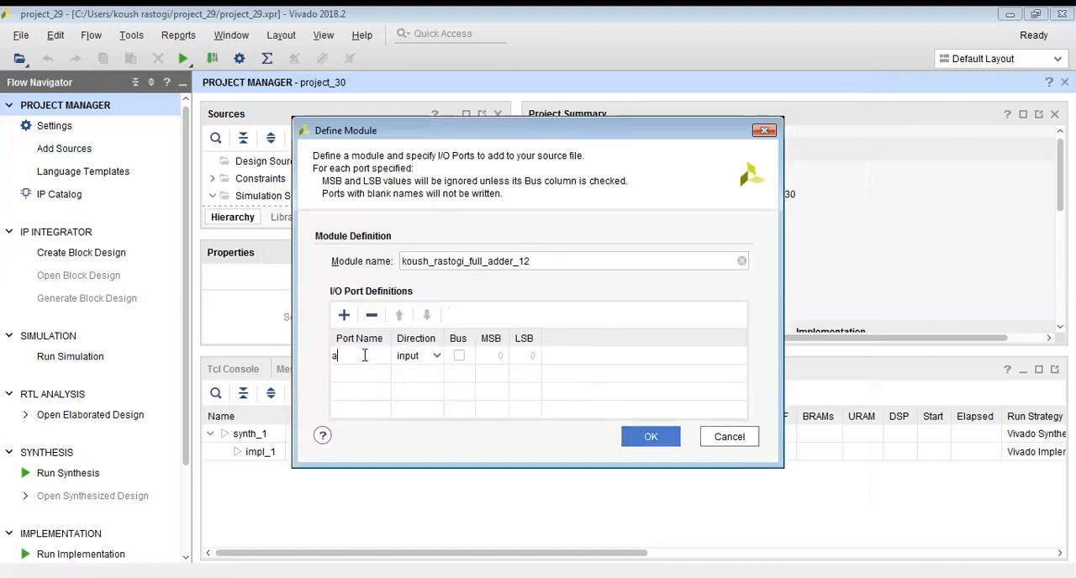
# Enter the module's port names as a,b,cin in the first row and s,cout in the second.
pyautogui.click(356, 377)
pyautogui.click(366, 355)
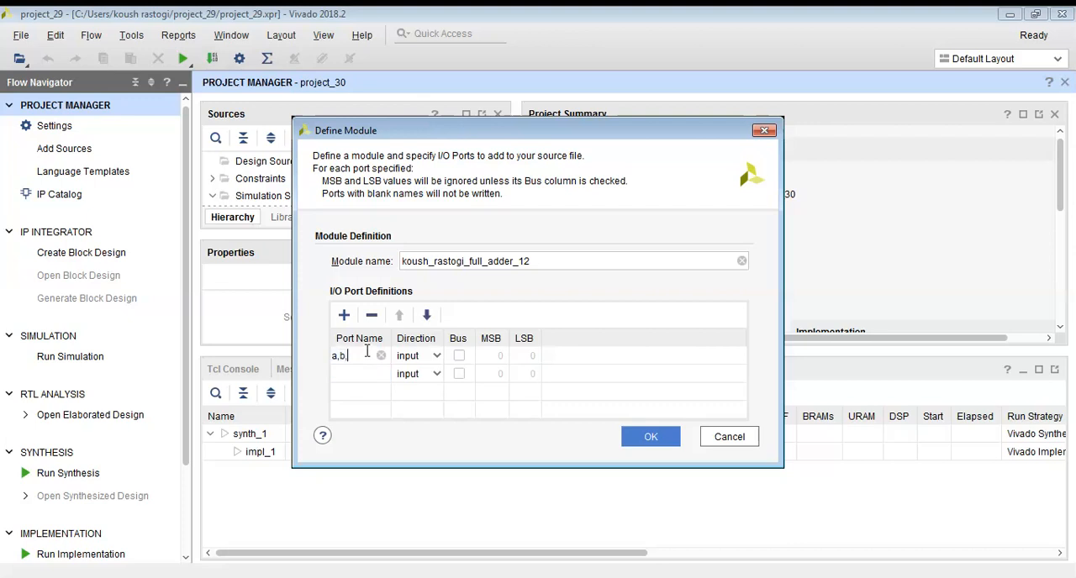
pyautogui.write(',cin')
pyautogui.click(361, 376)
pyautogui.write('s,cout')
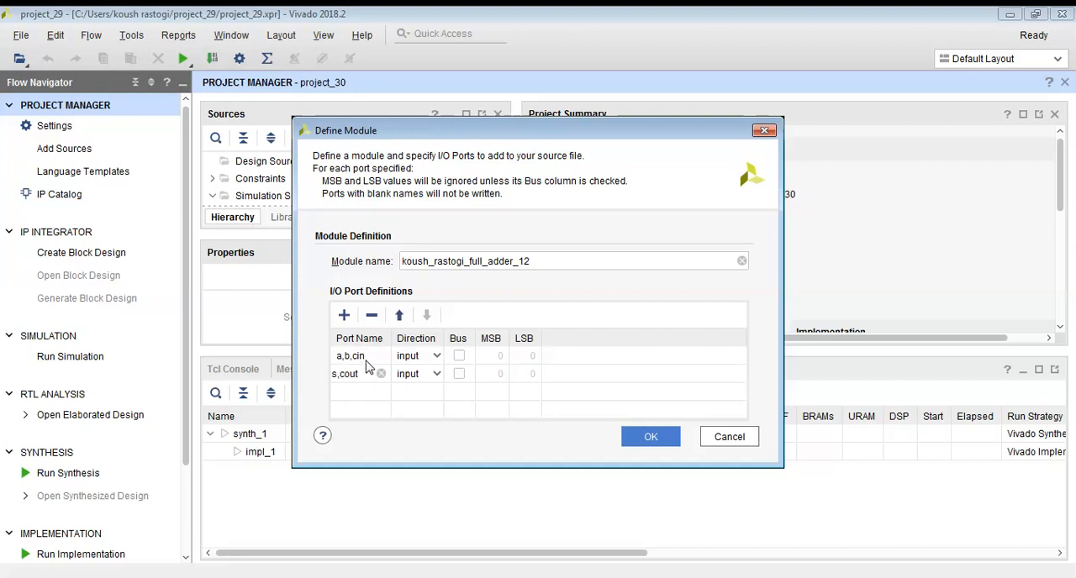
# Change the first port entry to a,b,c, set the direction of s,cout to output, and accept the module definition.
pyautogui.click(371, 355)
pyautogui.click(370, 356)
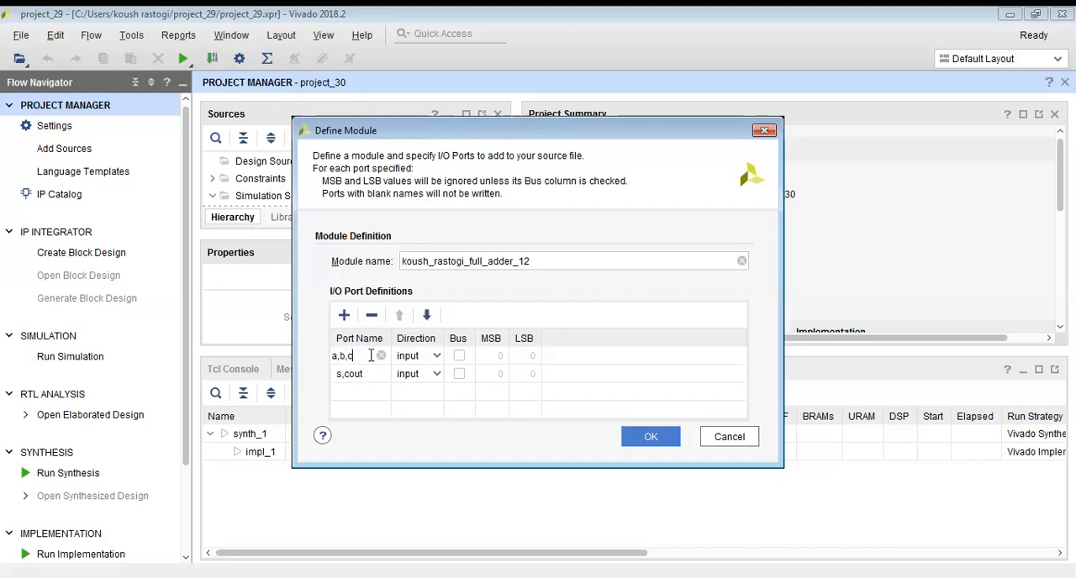
pyautogui.click(439, 374)
pyautogui.click(433, 373)
pyautogui.click(421, 409)
pyautogui.click(651, 437)
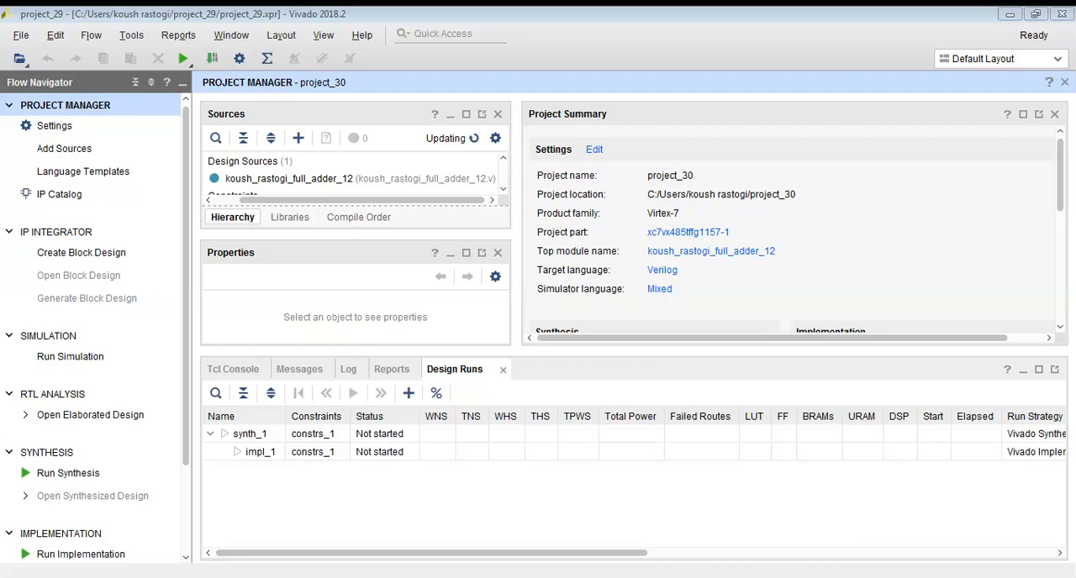
# Open the full adder source and paste assign s = a^b^c; and assign cout = (a&b)|(b&c)|(a&c); after the port list.
pyautogui.doubleClick(353, 180)
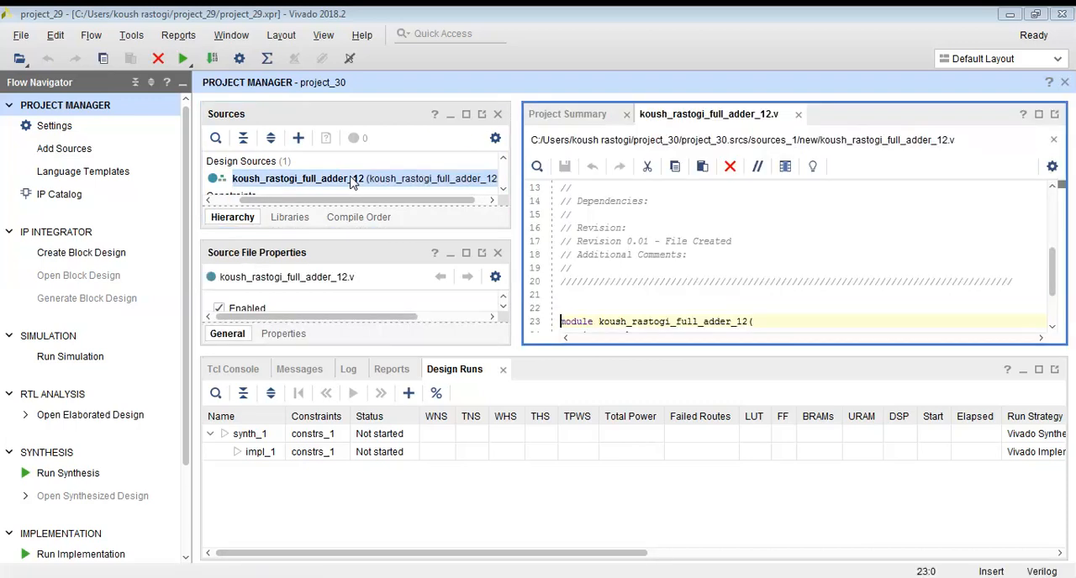
pyautogui.scroll(-1, 721, 280)
pyautogui.click(649, 296)
pyautogui.press('Return')
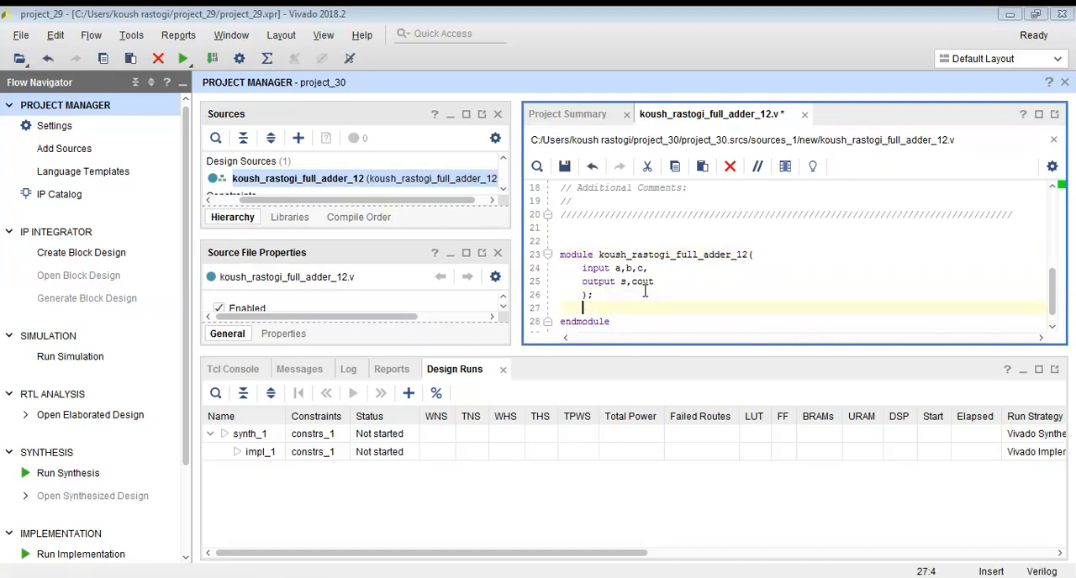
pyautogui.write('assign s = a^b^c;     assign cout = (a&b)|(b&c)|(a&c);')
# Remove the surplus whitespace around the pasted assign statements and save the Verilog file.
pyautogui.click(606, 323)
pyautogui.press('BackSpace')
pyautogui.press('BackSpace')
pyautogui.press('BackSpace')
pyautogui.press('BackSpace')
pyautogui.click(782, 291)
pyautogui.scroll(-1, 801, 266)
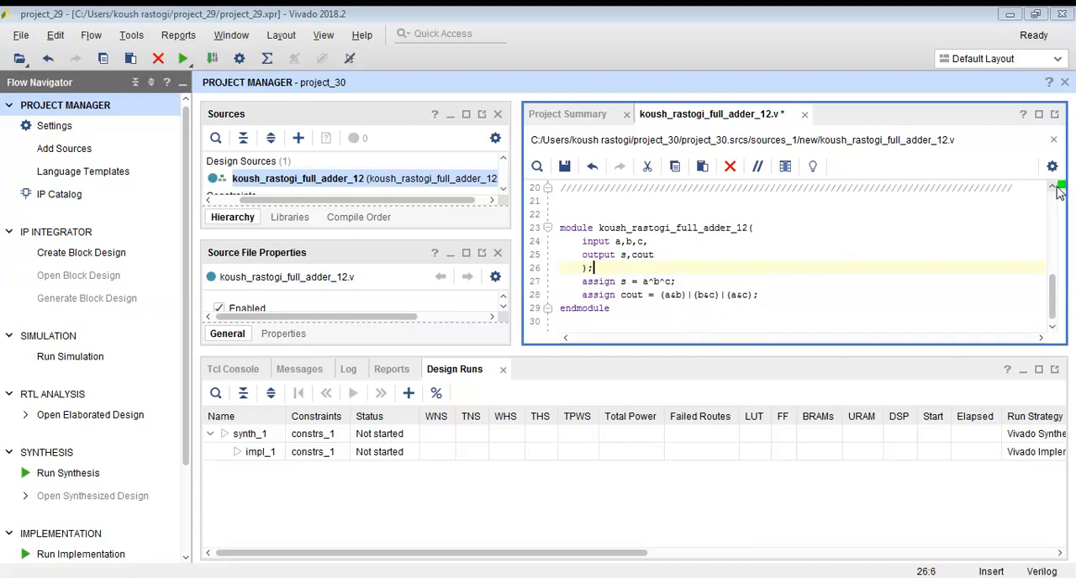
pyautogui.hotkey('ctrl', 's')
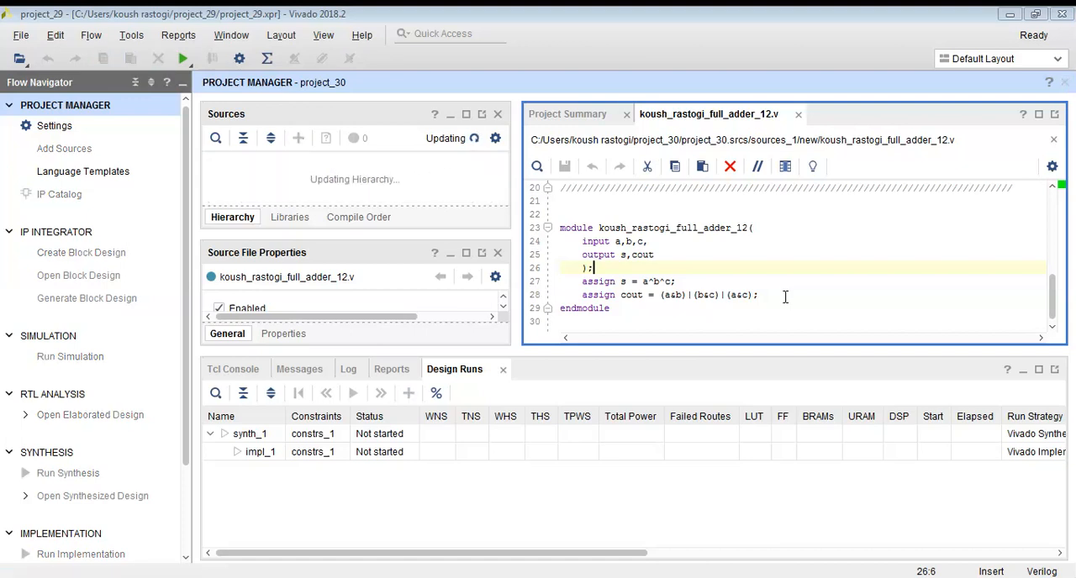
# Create a new IP by packaging the current project in its sources_1/new directory with the .xci files included.
pyautogui.click(71, 255)
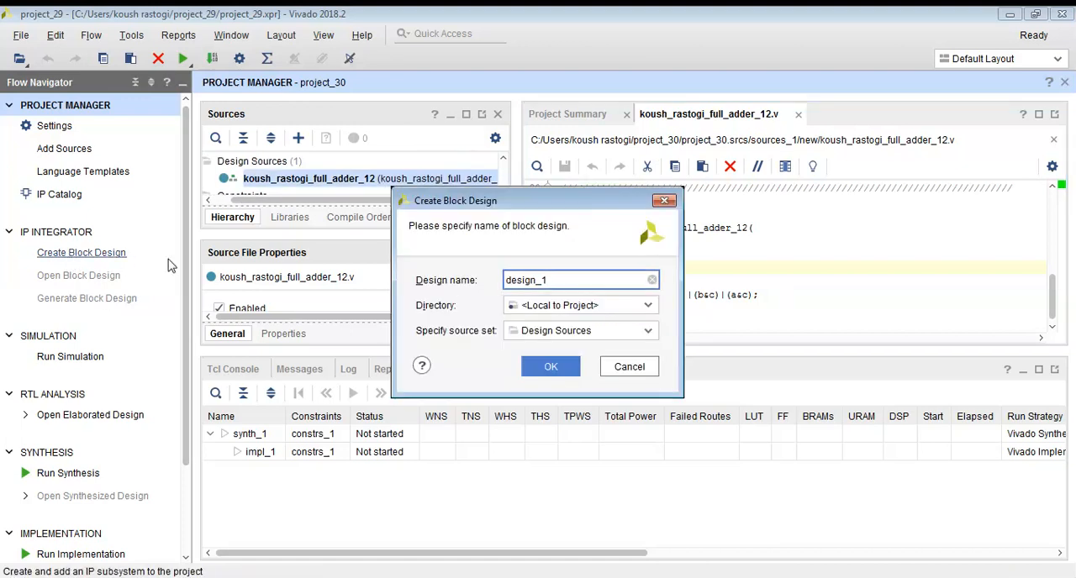
pyautogui.click(629, 366)
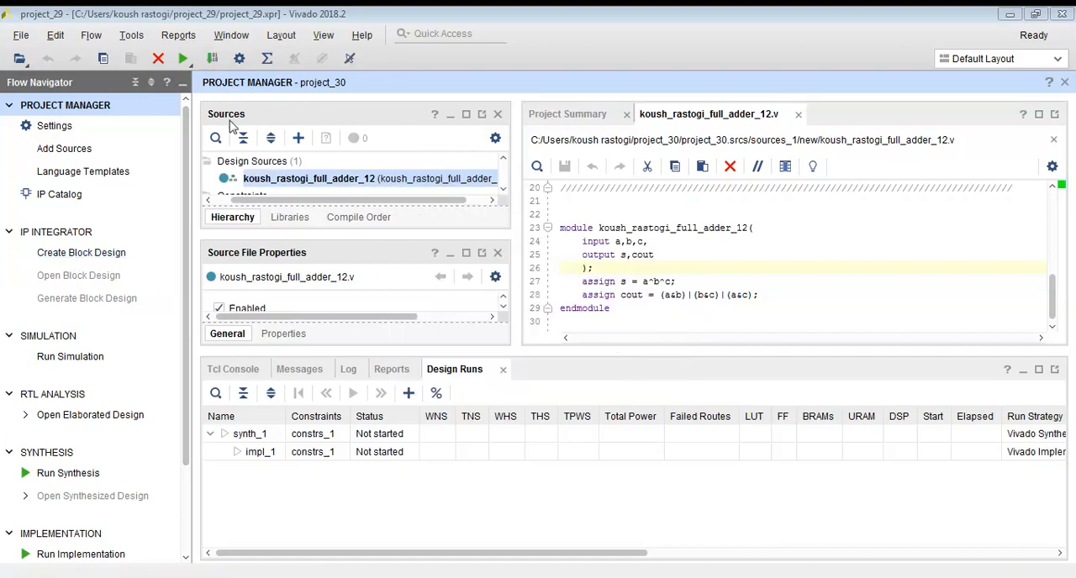
pyautogui.click(131, 35)
pyautogui.click(160, 64)
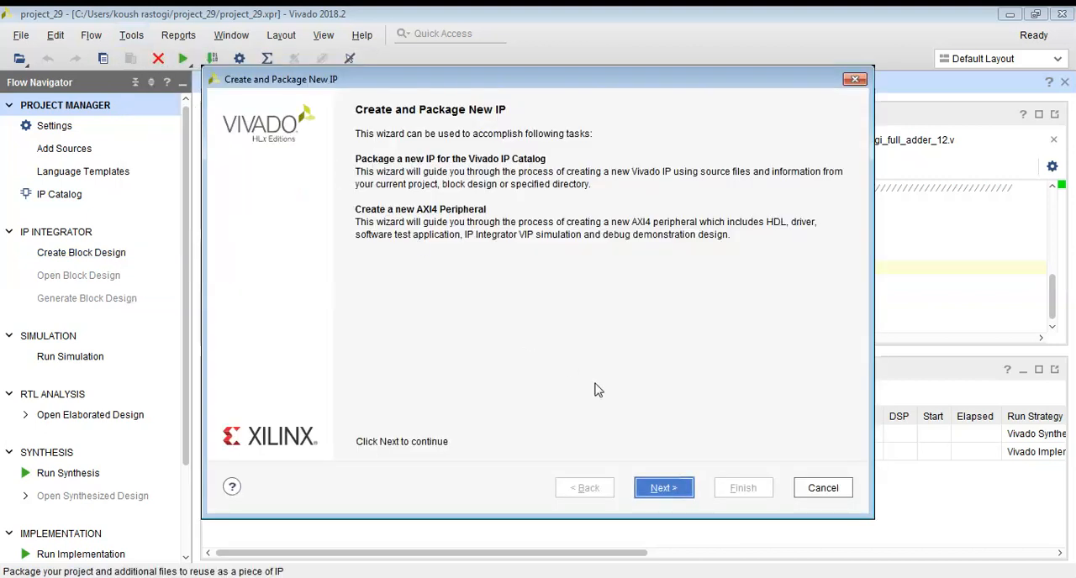
pyautogui.click(660, 487)
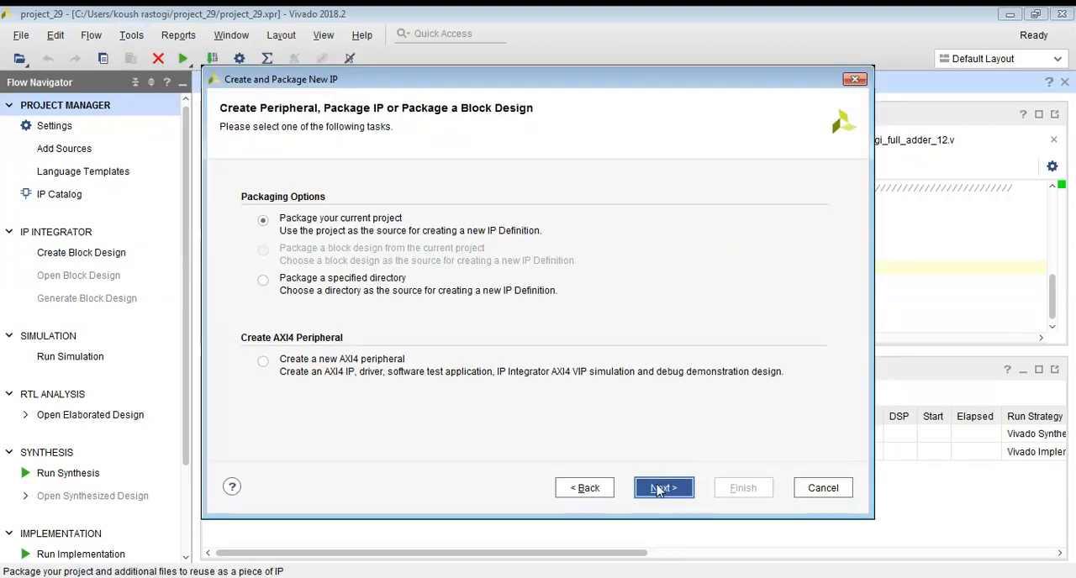
pyautogui.click(660, 489)
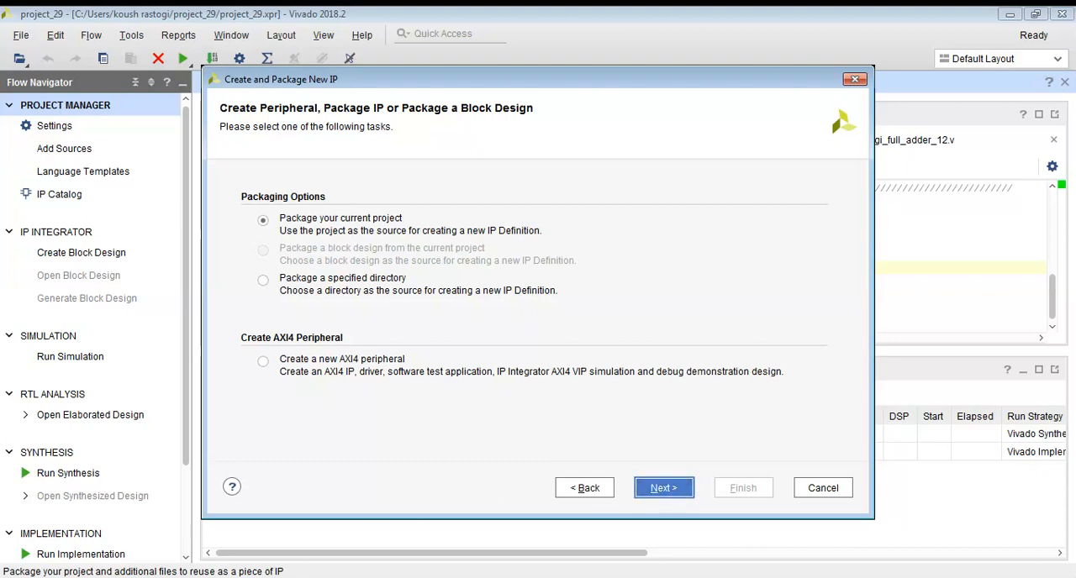
pyautogui.click(659, 492)
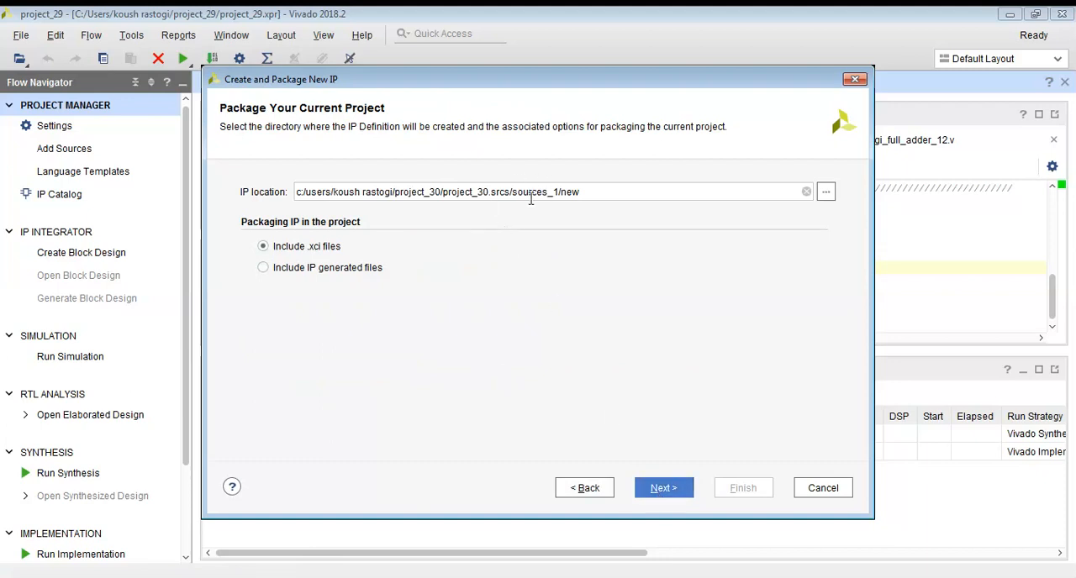
pyautogui.click(654, 491)
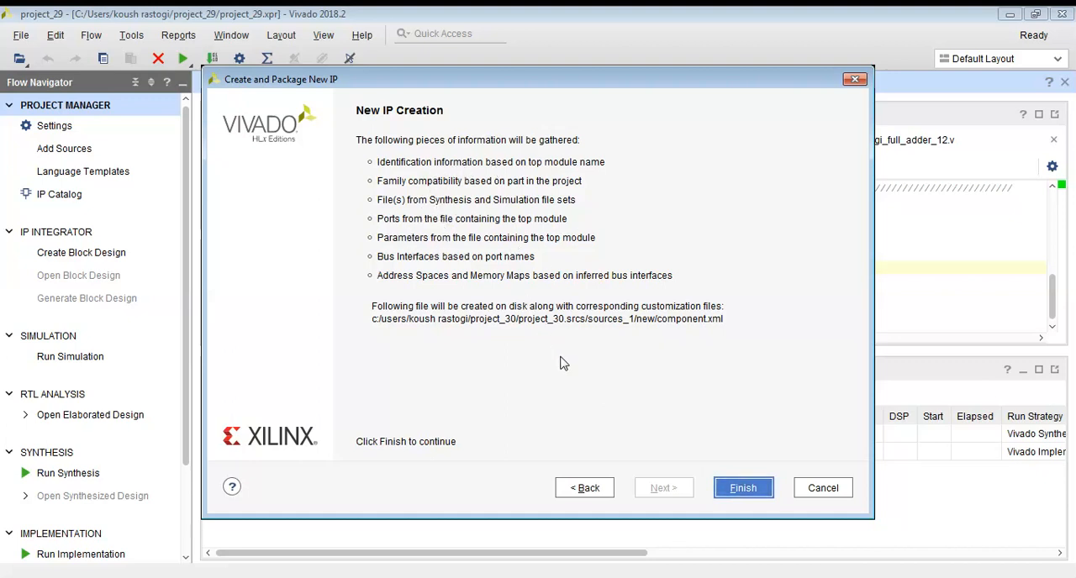
pyautogui.click(741, 489)
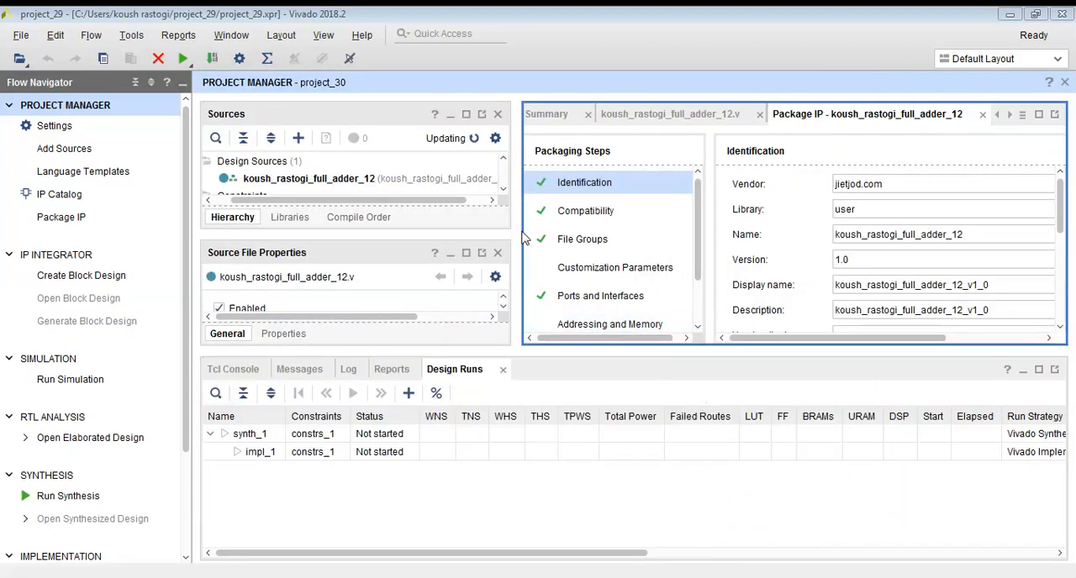
# Enlarge the IP packaging view and examine the full adder's identification, ports and interfaces, customization preview and packaging summary.
pyautogui.moveTo(517, 224); pyautogui.dragTo(362, 225)
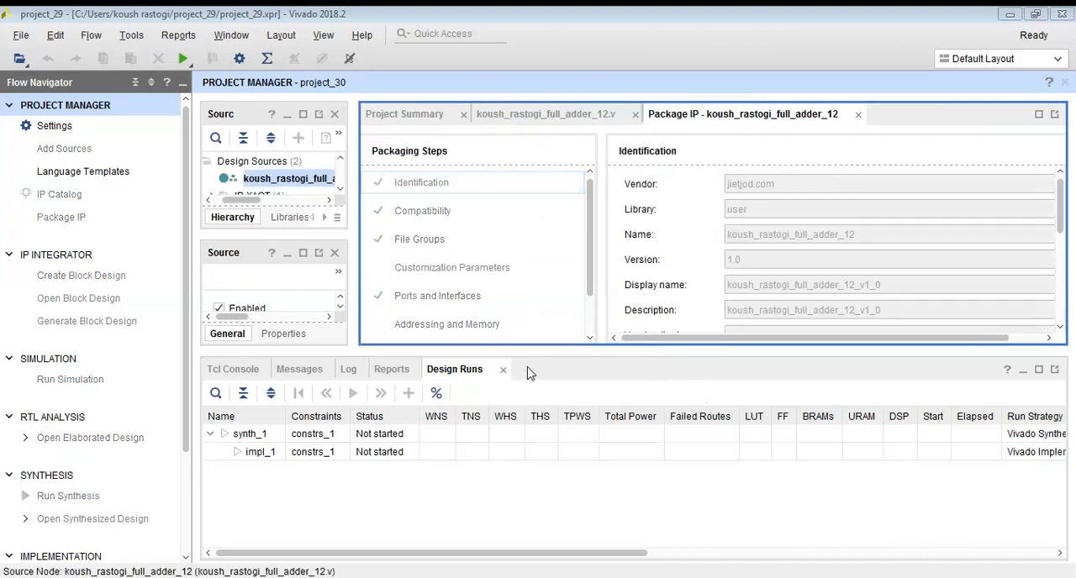
pyautogui.moveTo(528, 352); pyautogui.dragTo(529, 437)
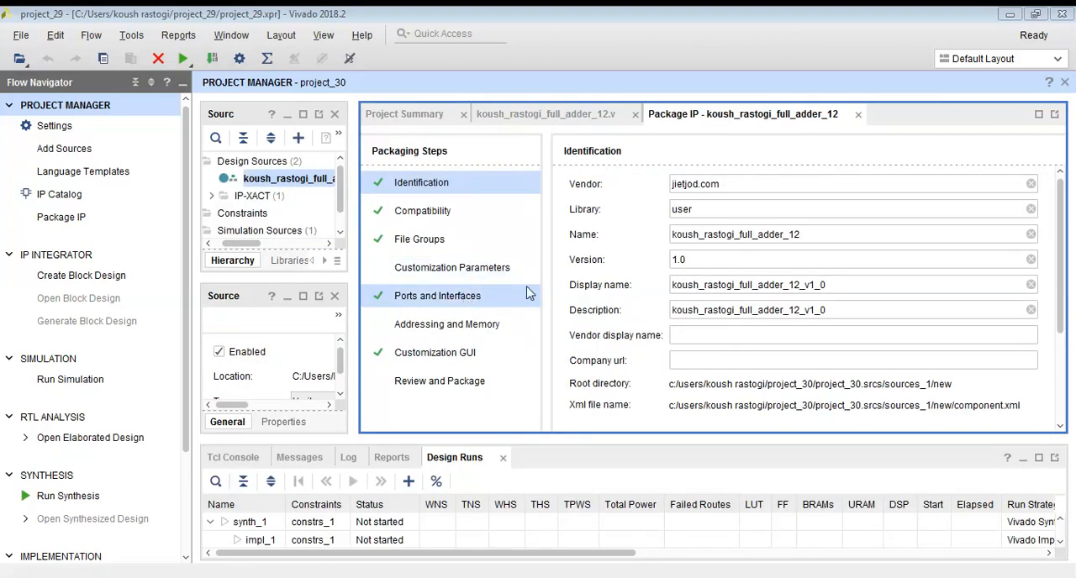
pyautogui.click(461, 304)
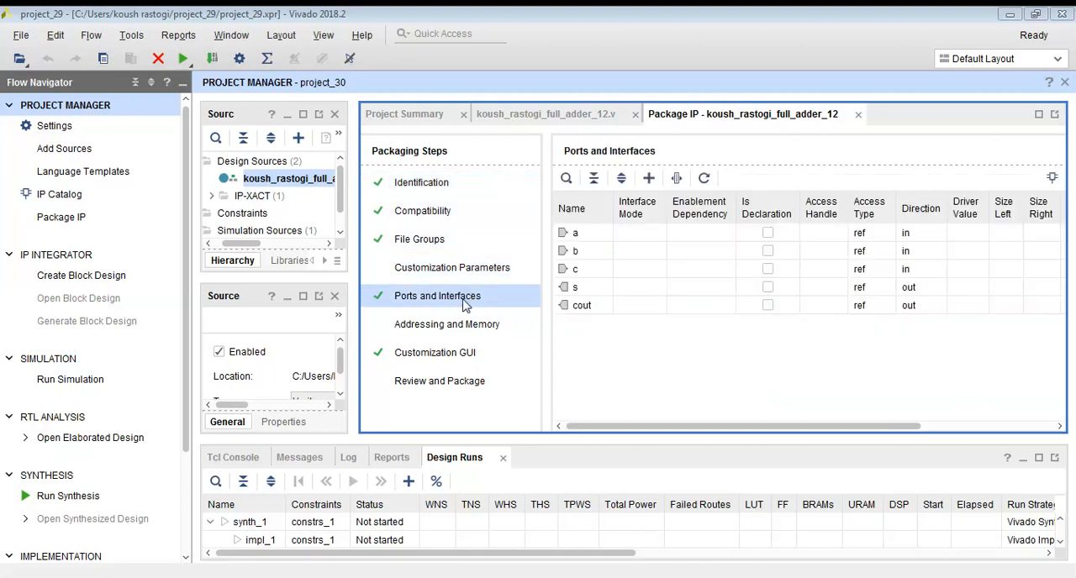
pyautogui.click(461, 363)
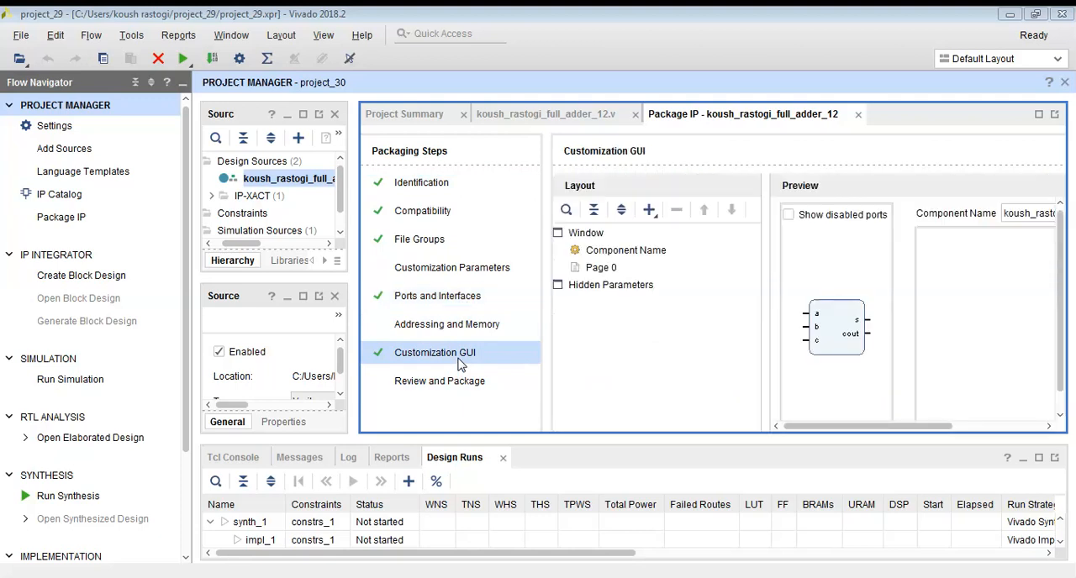
pyautogui.moveTo(764, 298); pyautogui.dragTo(681, 299)
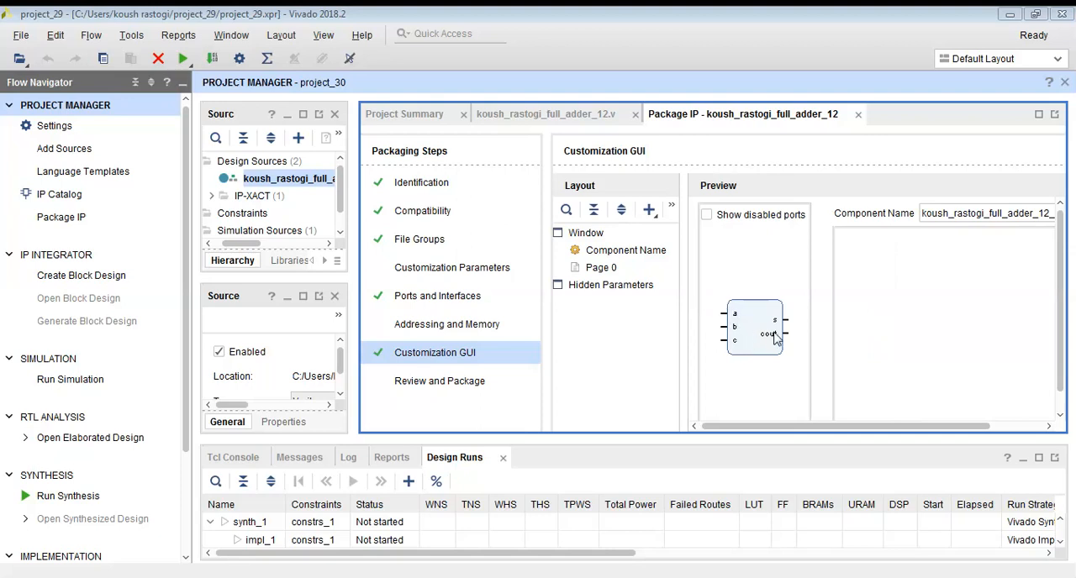
pyautogui.click(475, 385)
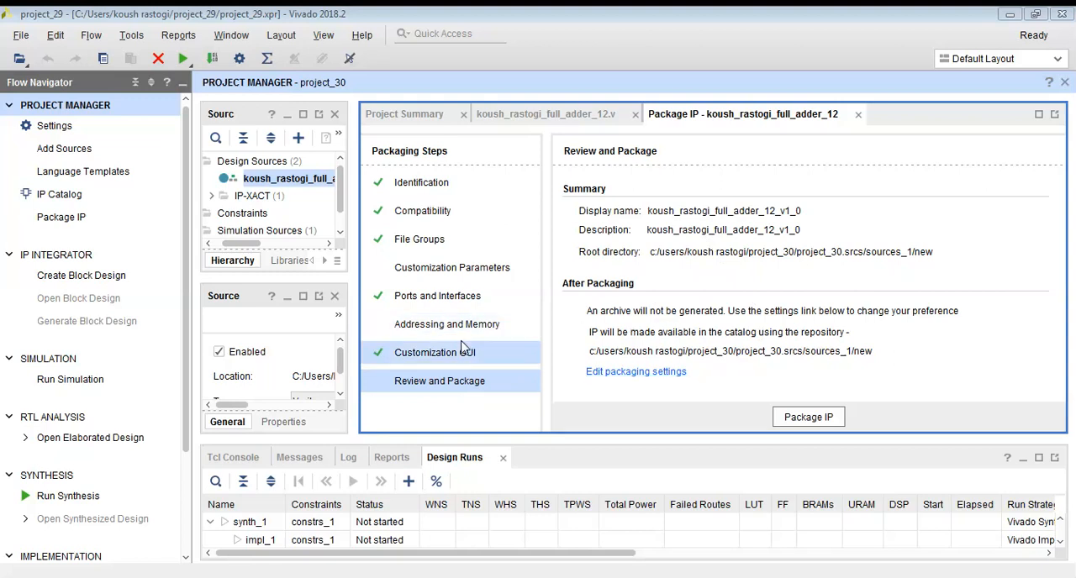
pyautogui.click(459, 298)
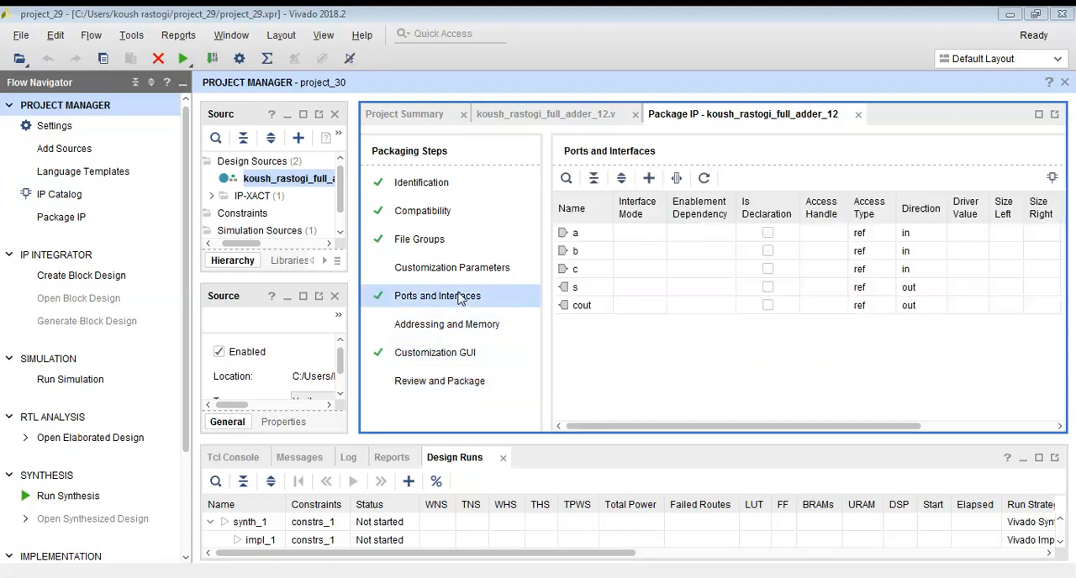
pyautogui.click(472, 355)
# Review the full adder's packaging summary and package the IP into the catalog repository.
pyautogui.click(471, 381)
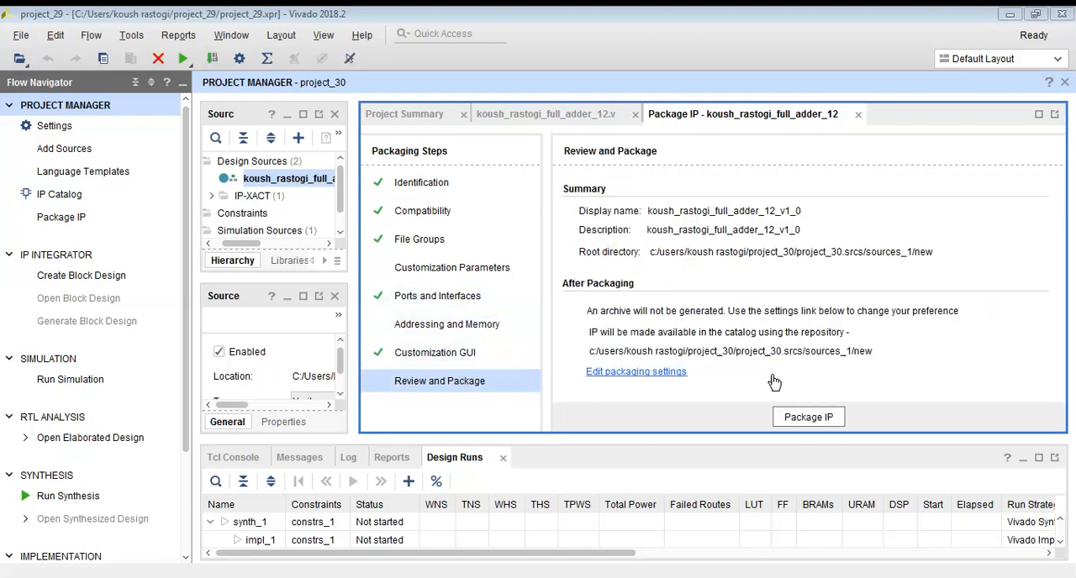
pyautogui.click(801, 420)
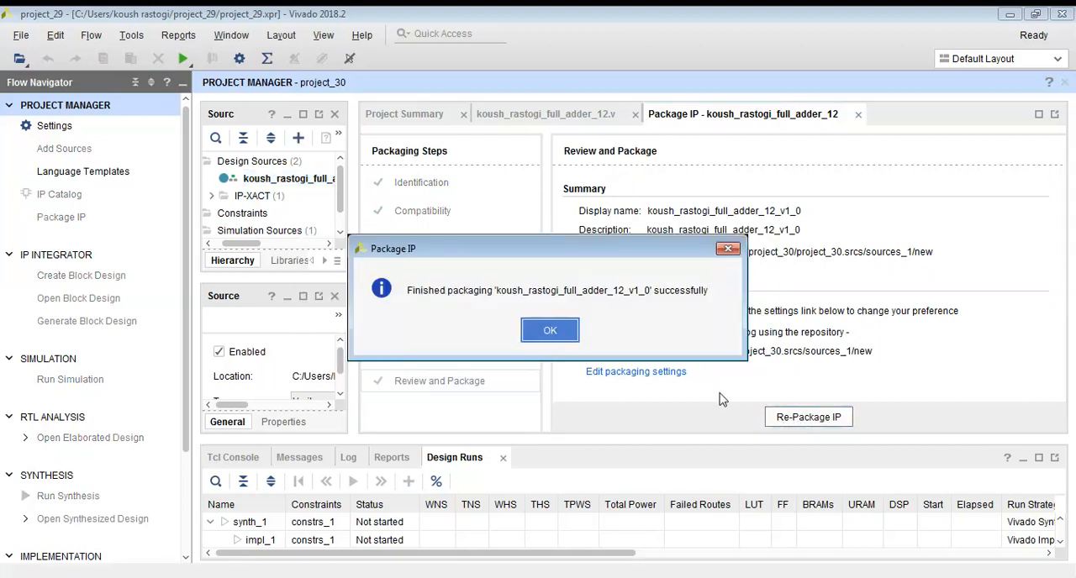
pyautogui.click(558, 332)
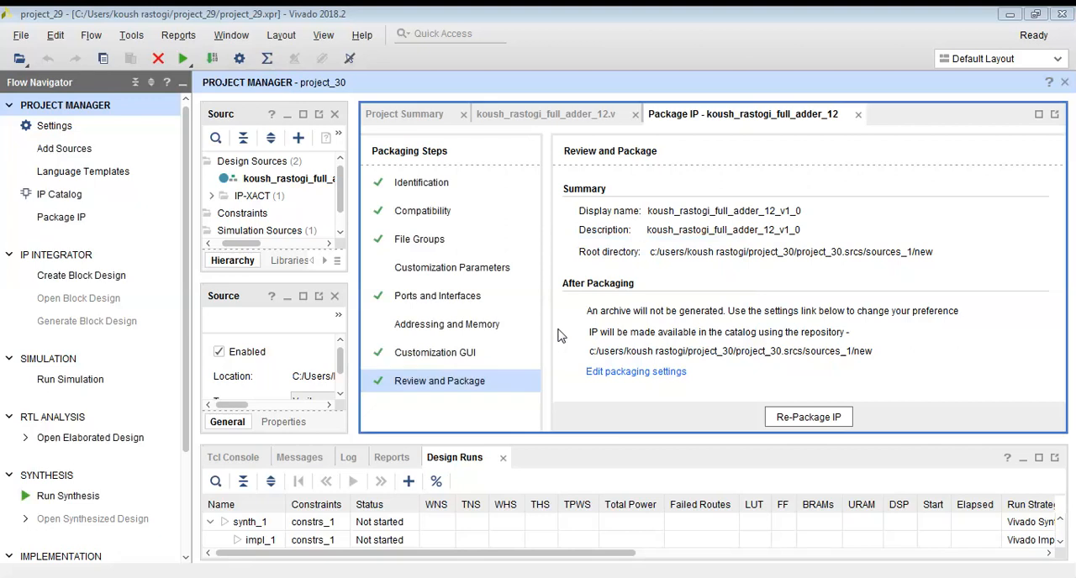
# Create a project-local block design named design_ followed by the author's name, and close the full adder's packaging view.
pyautogui.click(89, 282)
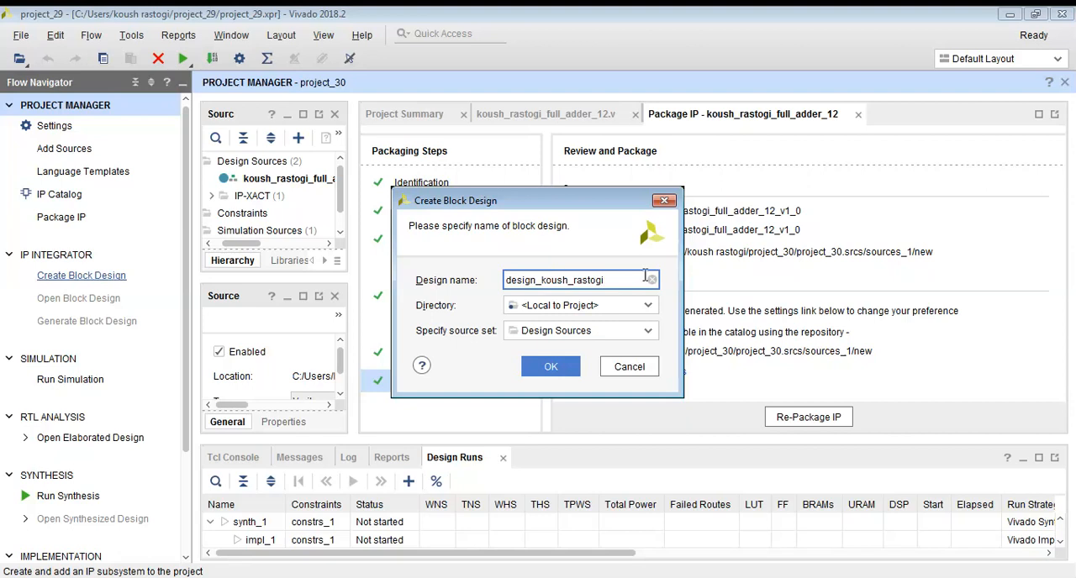
pyautogui.click(551, 366)
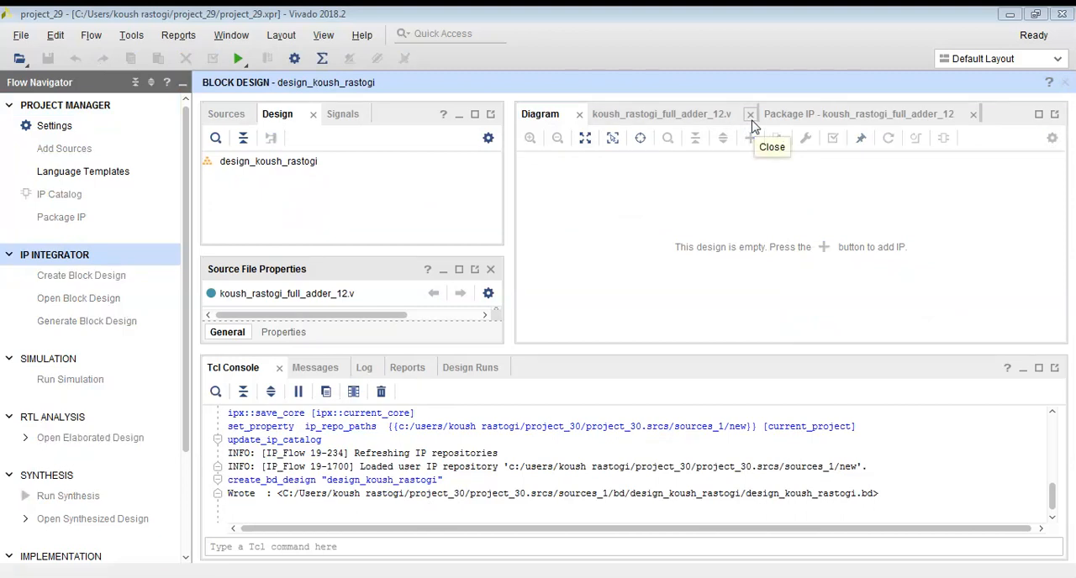
pyautogui.click(972, 115)
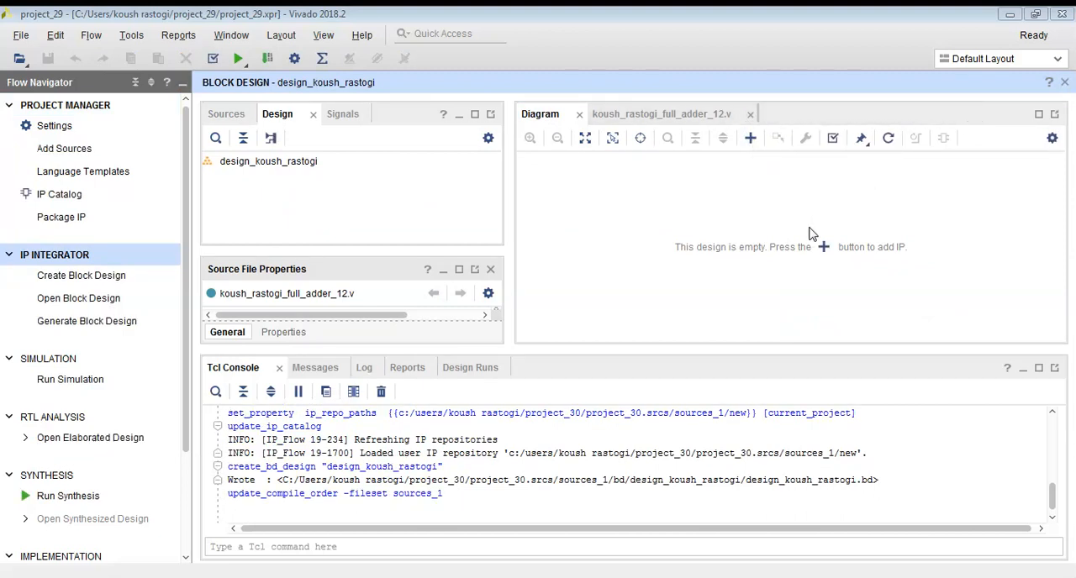
# Add the packaged full adder IP to the empty block design and enlarge the diagram area.
pyautogui.click(824, 247)
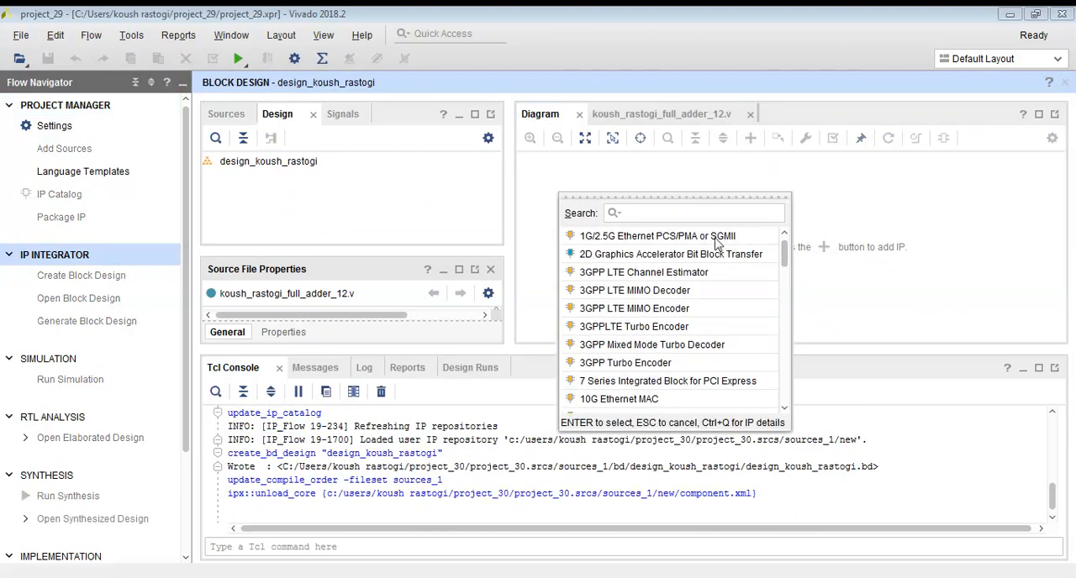
pyautogui.write('ko')
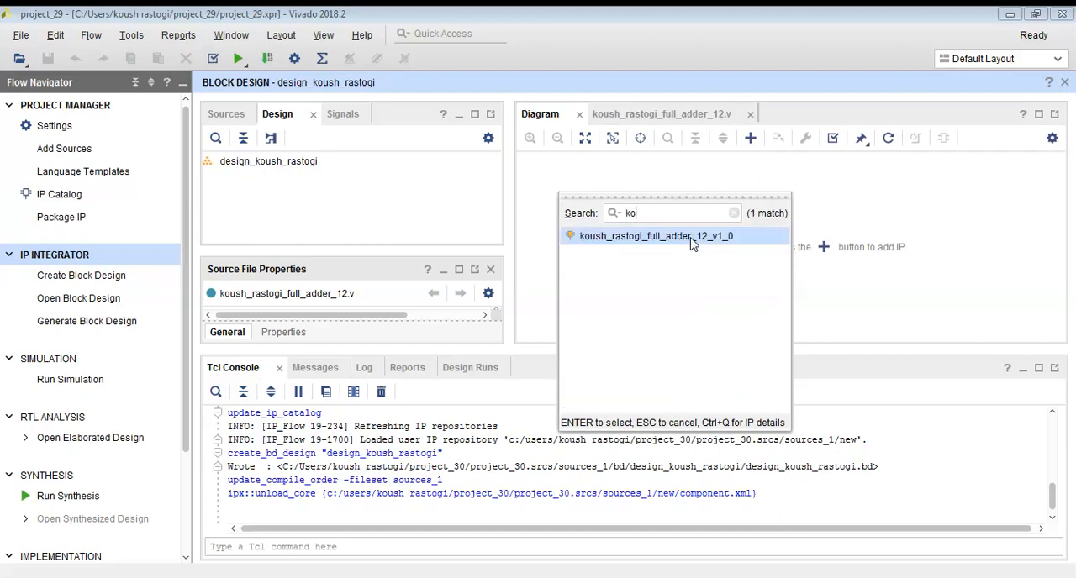
pyautogui.doubleClick(683, 239)
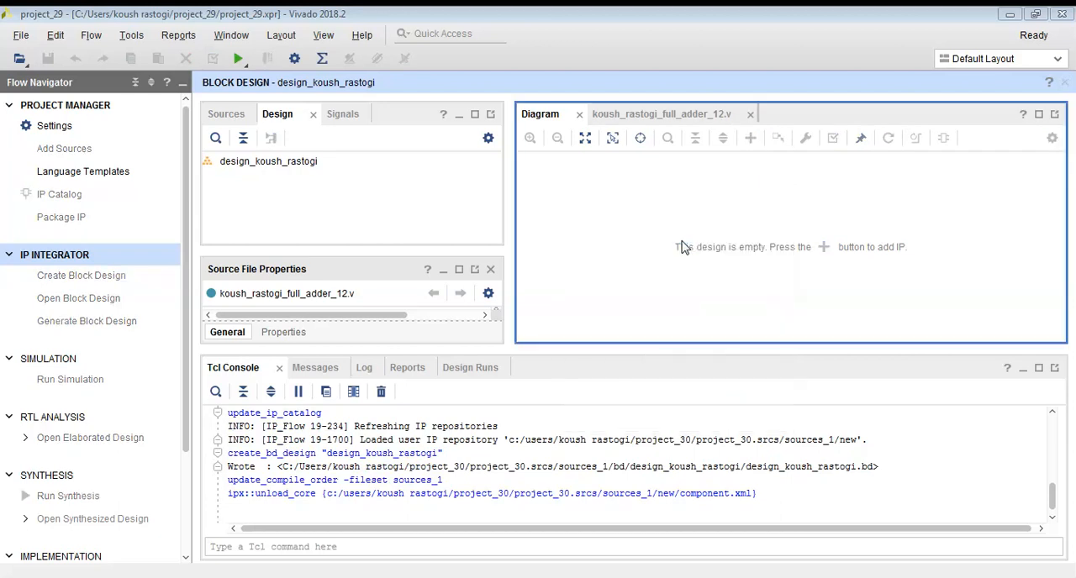
pyautogui.moveTo(511, 206); pyautogui.dragTo(357, 212)
pyautogui.moveTo(552, 345); pyautogui.dragTo(553, 437)
pyautogui.moveTo(544, 203); pyautogui.dragTo(732, 317)
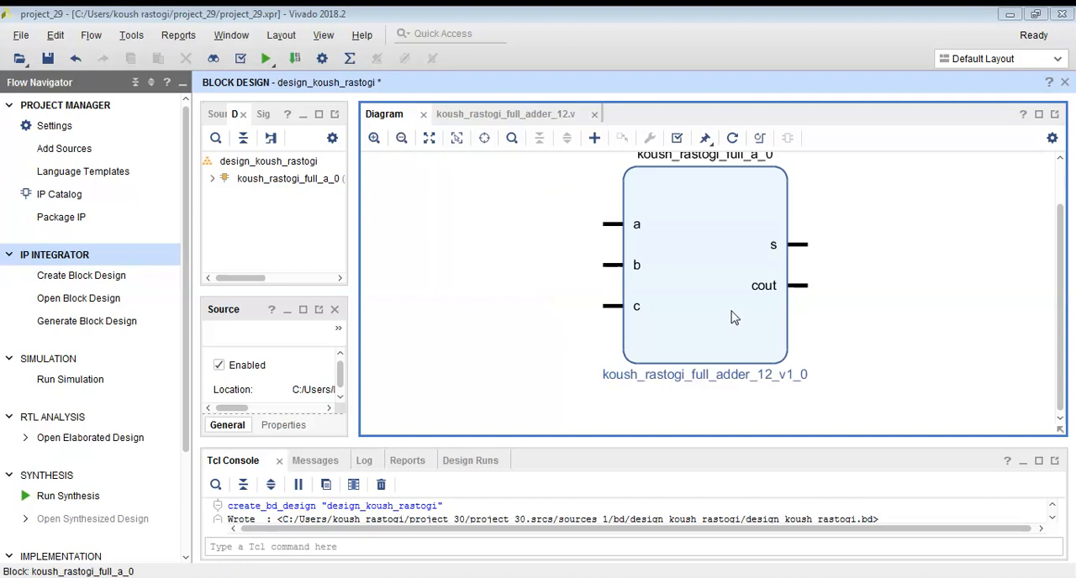
# Add a Slice IP to the block design alongside the full adder.
pyautogui.click(401, 144)
pyautogui.click(402, 145)
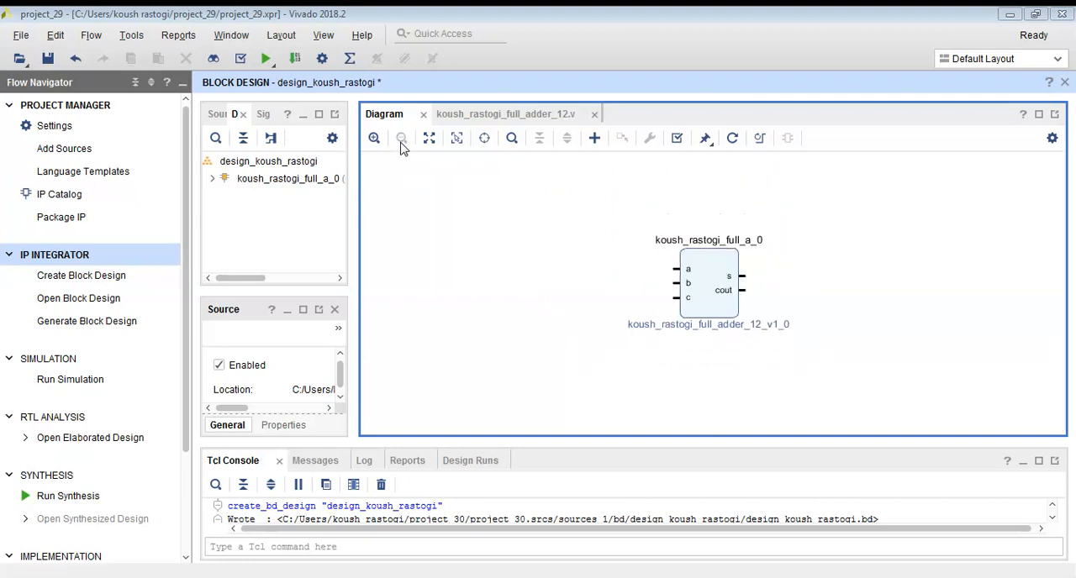
pyautogui.moveTo(627, 208); pyautogui.dragTo(789, 358)
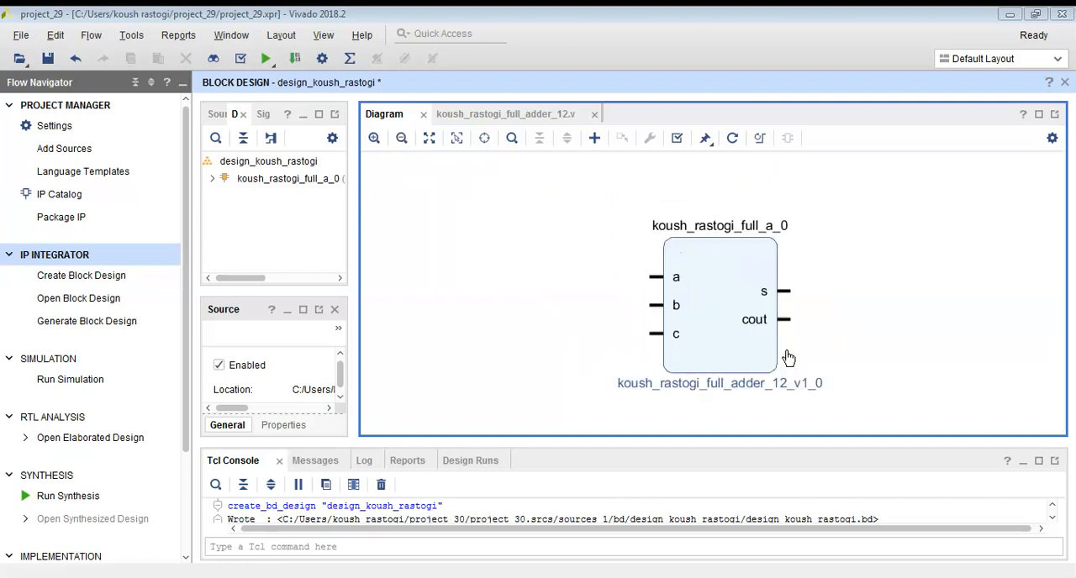
pyautogui.click(401, 144)
pyautogui.click(401, 144)
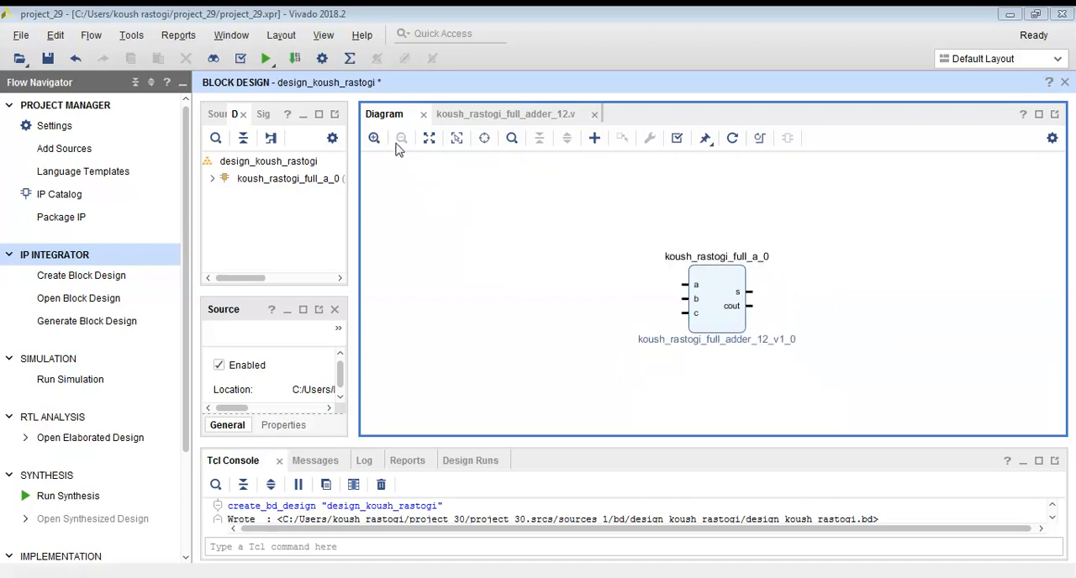
pyautogui.rightClick(493, 284)
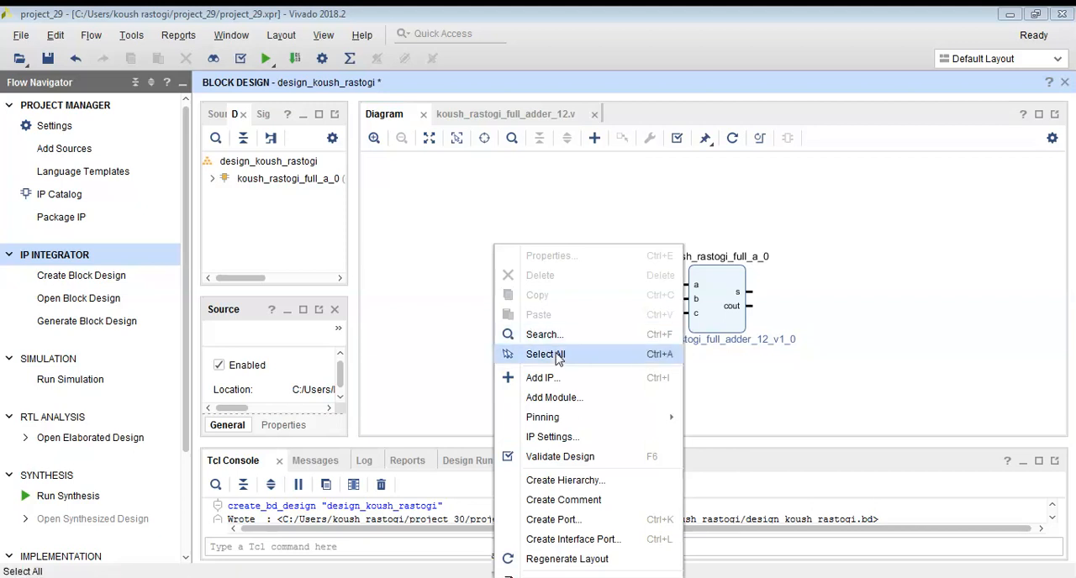
pyautogui.click(555, 382)
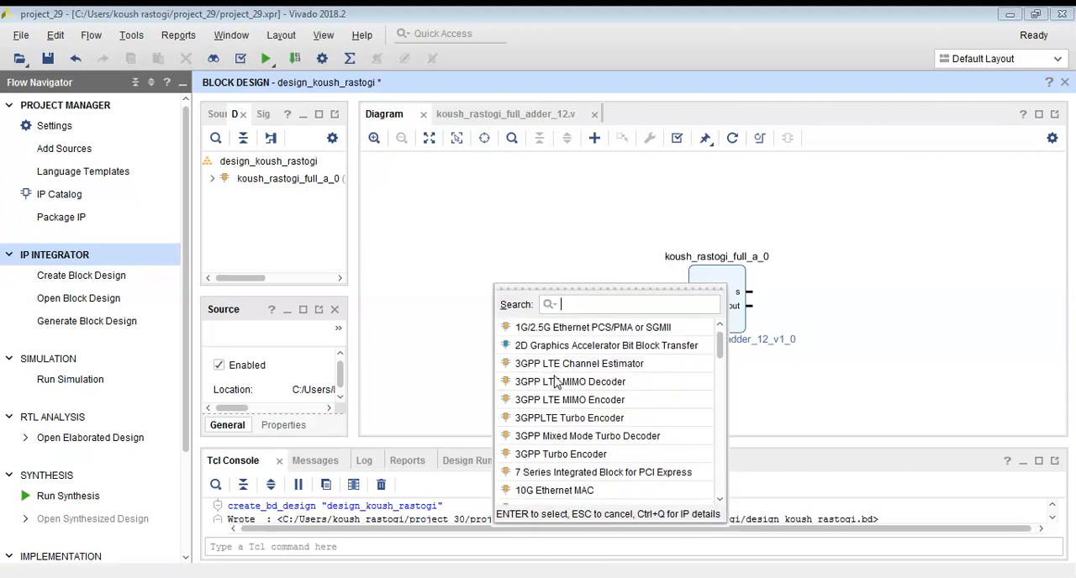
pyautogui.write('sl')
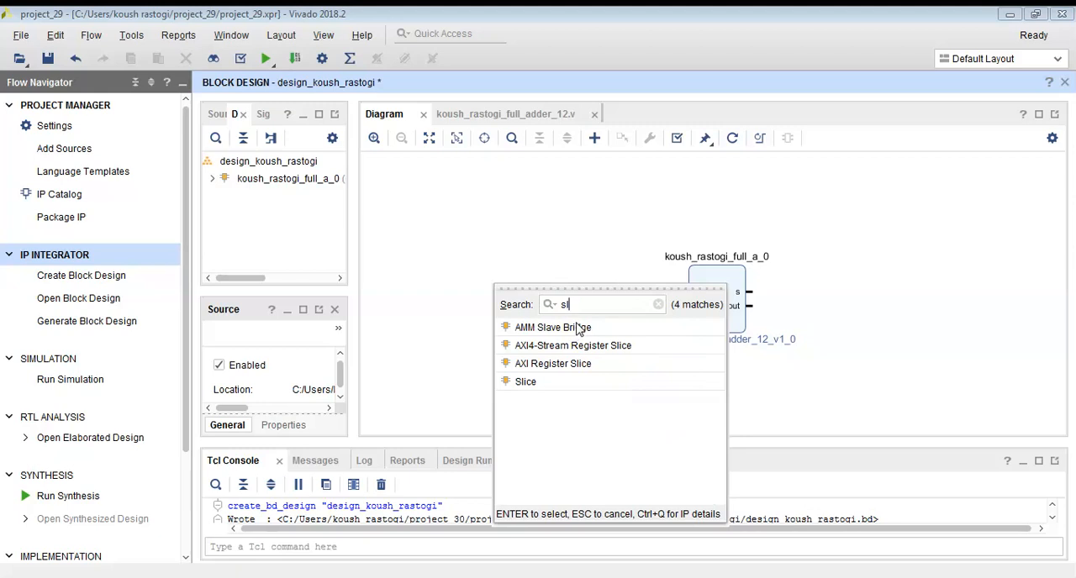
pyautogui.click(542, 383)
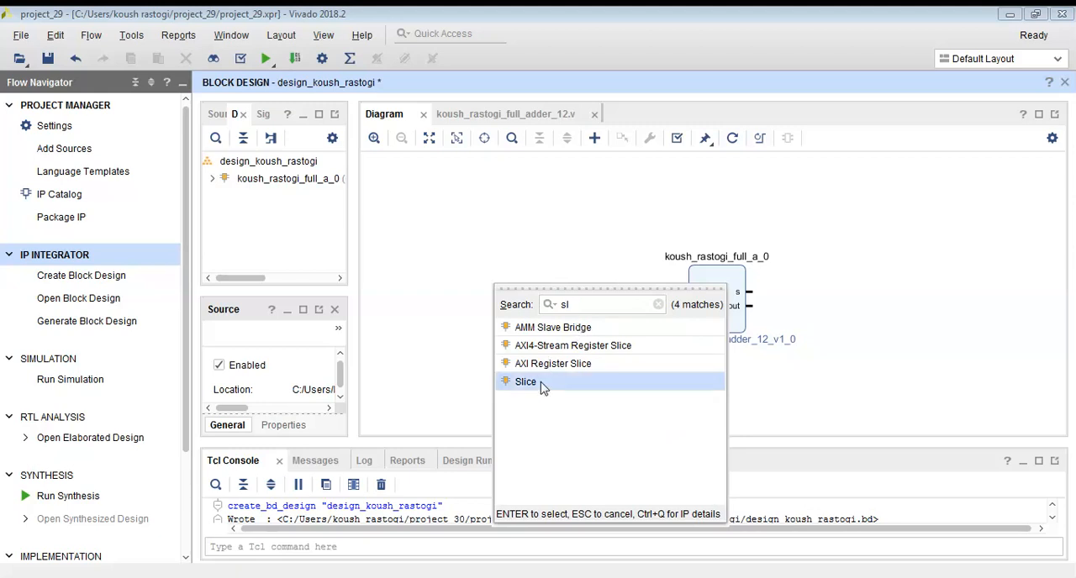
pyautogui.doubleClick(541, 381)
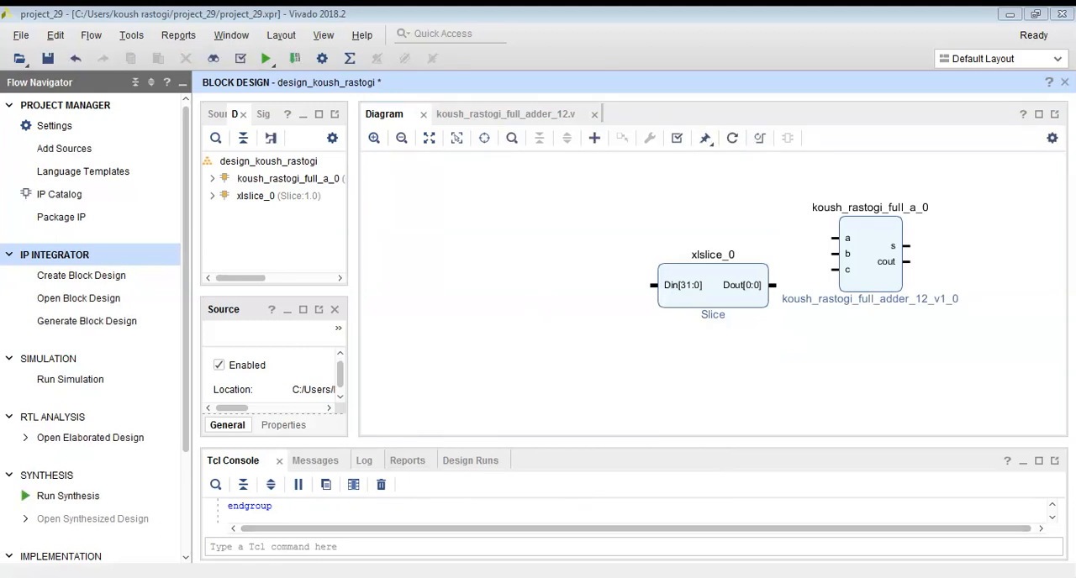
pyautogui.click(687, 329)
# Create an input port named a of type Other, as a vector from 3 to 0.
pyautogui.rightClick(569, 196)
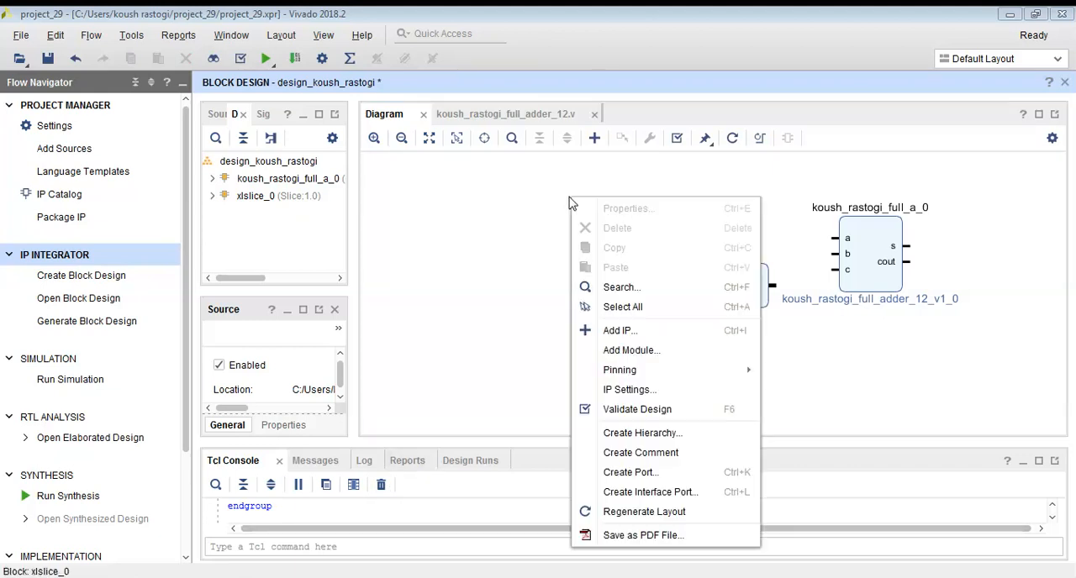
pyautogui.click(634, 474)
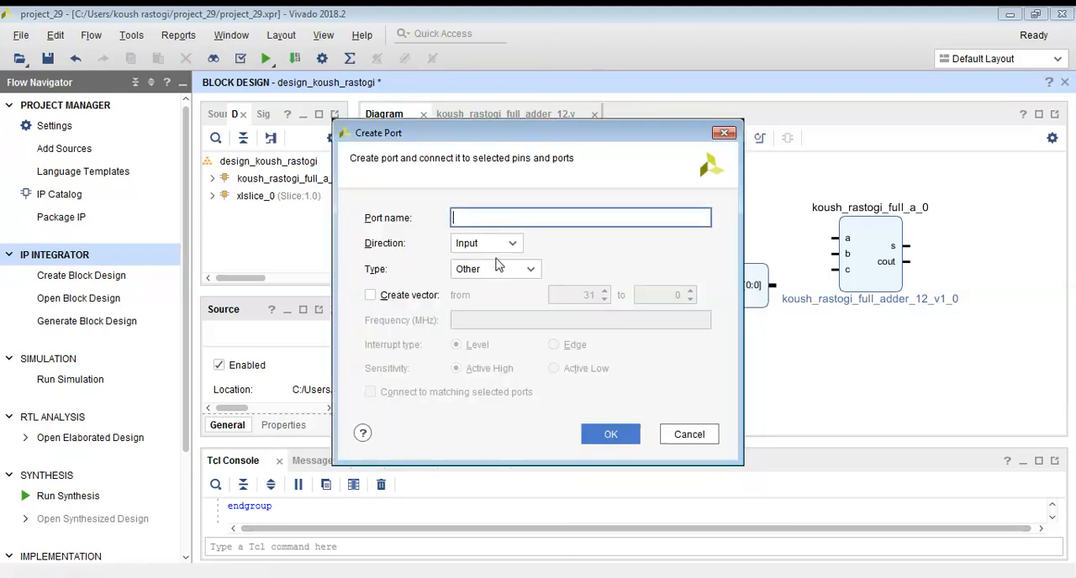
pyautogui.write('a')
pyautogui.click(371, 296)
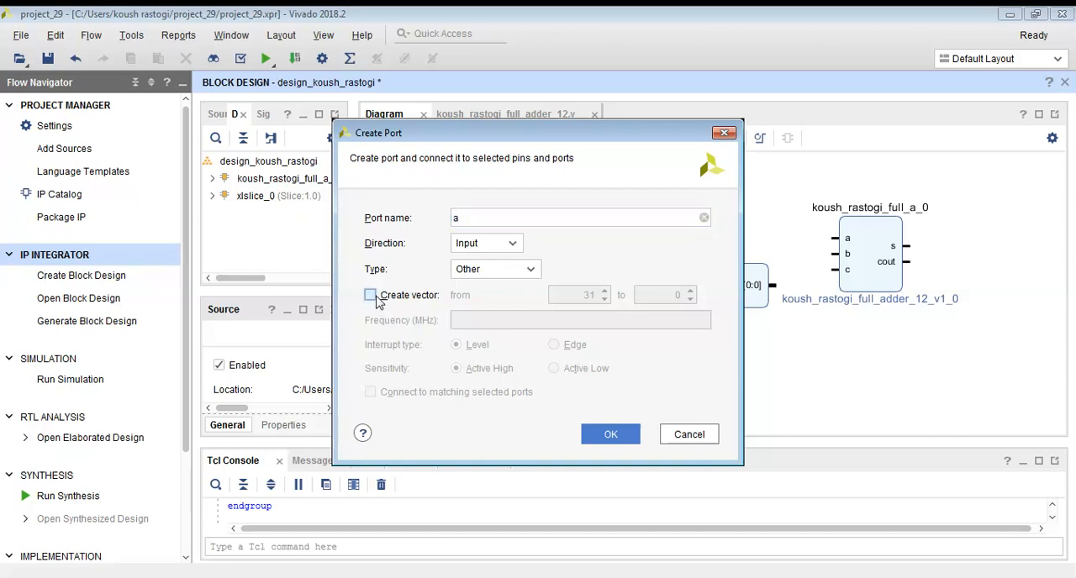
pyautogui.doubleClick(590, 296)
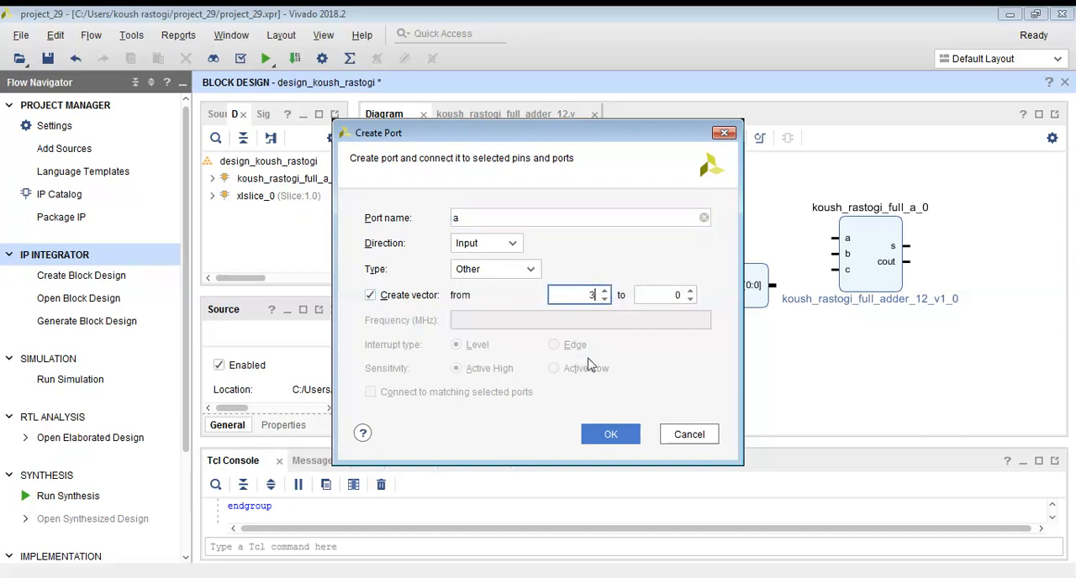
pyautogui.click(624, 430)
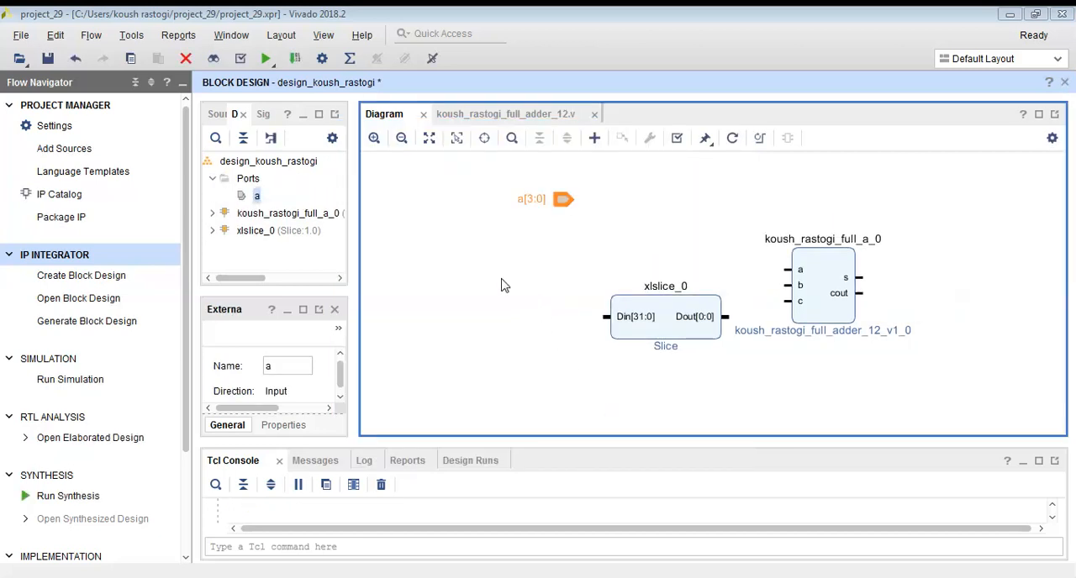
# Create an input port named b of type Other, as a vector from 3 to 0.
pyautogui.rightClick(498, 283)
pyautogui.click(579, 552)
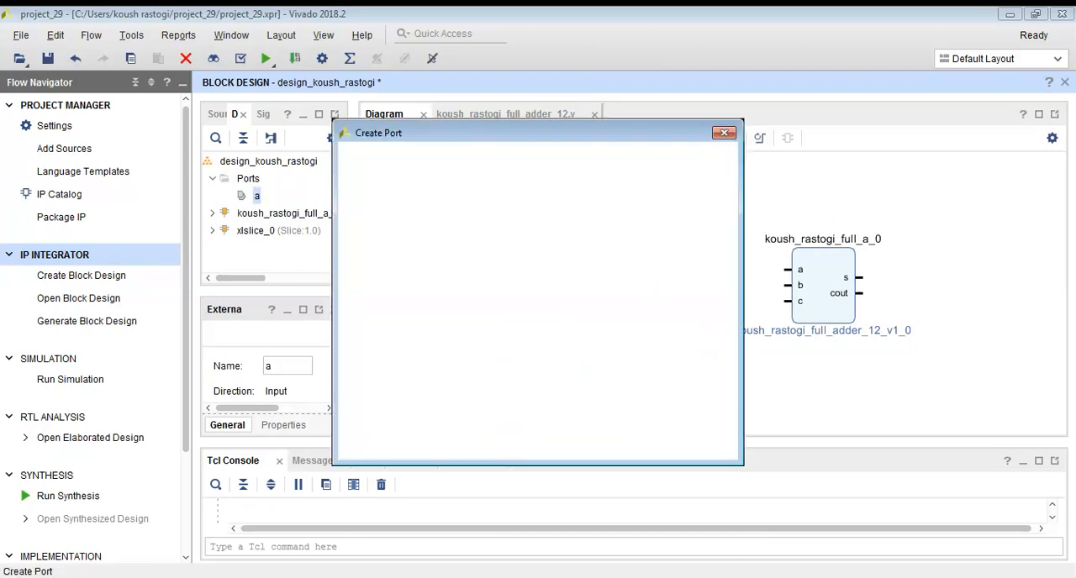
pyautogui.write('b')
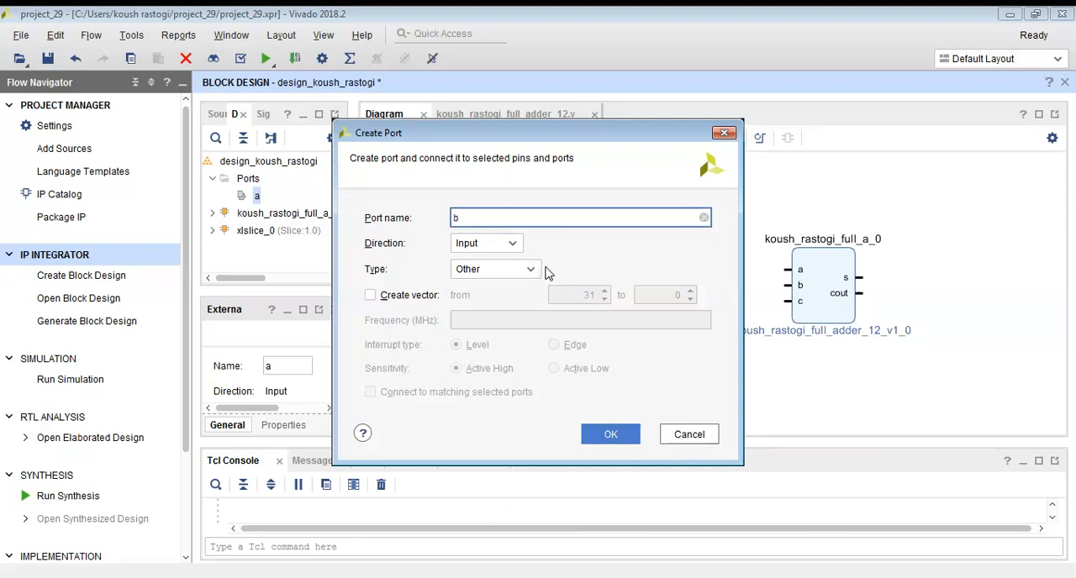
pyautogui.click(376, 296)
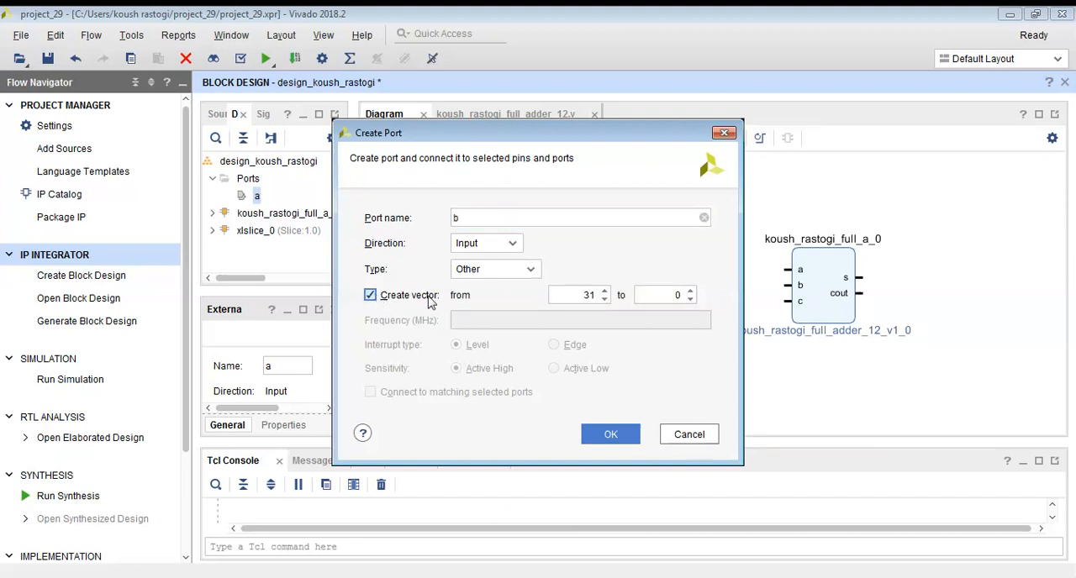
pyautogui.doubleClick(588, 295)
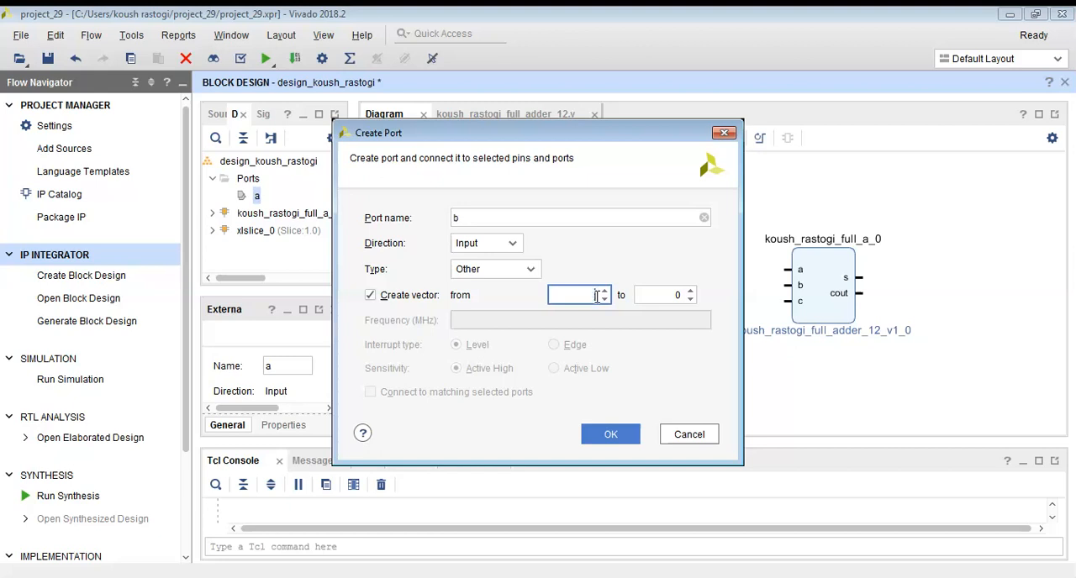
pyautogui.write('3')
pyautogui.click(612, 435)
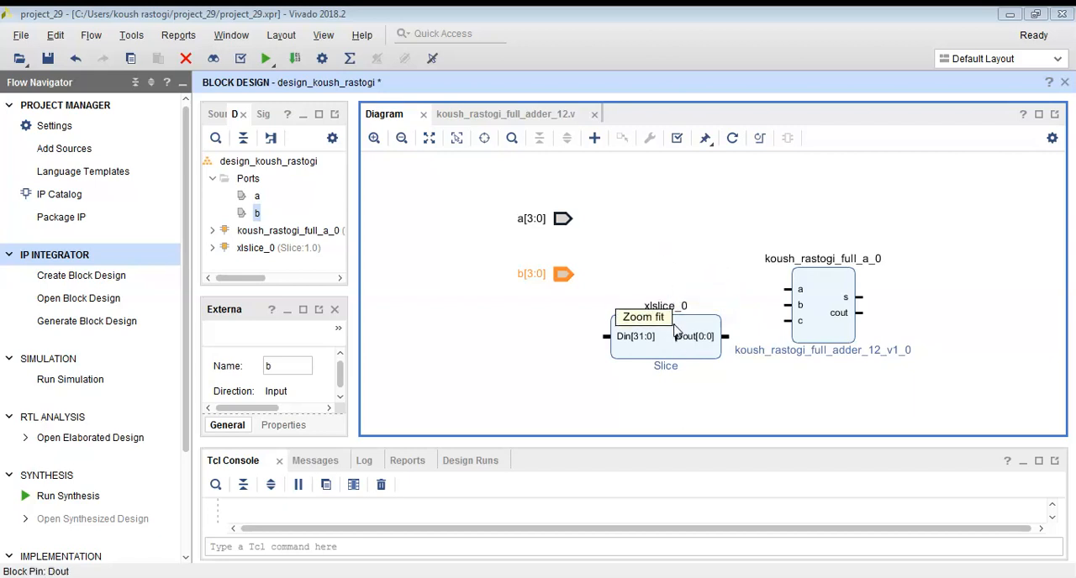
# Add three more instances of the packaged full adder IP, giving a column of four adders in the diagram.
pyautogui.moveTo(597, 293); pyautogui.dragTo(564, 374)
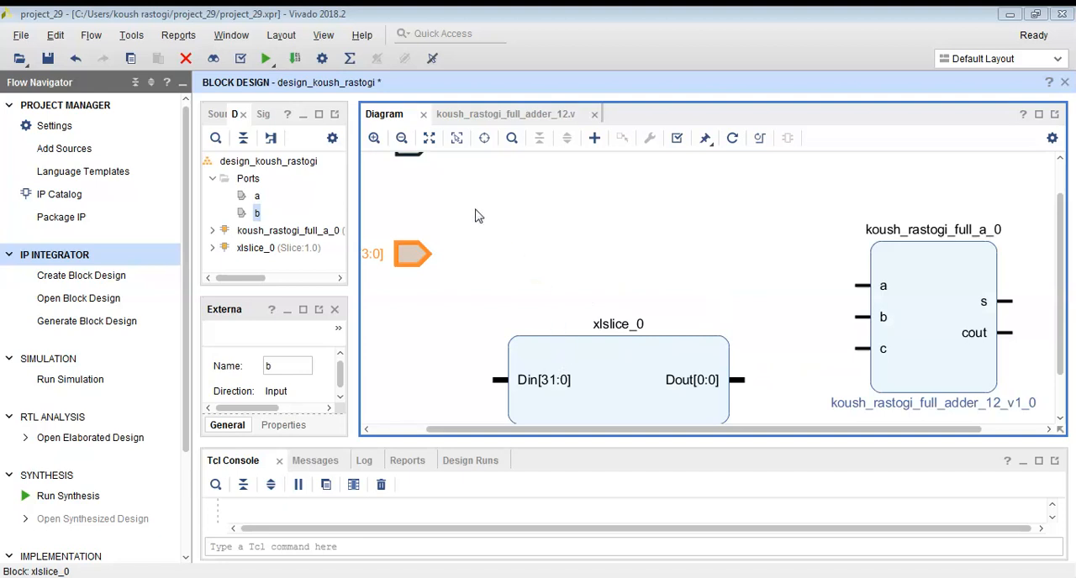
pyautogui.click(402, 138)
pyautogui.click(402, 138)
pyautogui.click(671, 257)
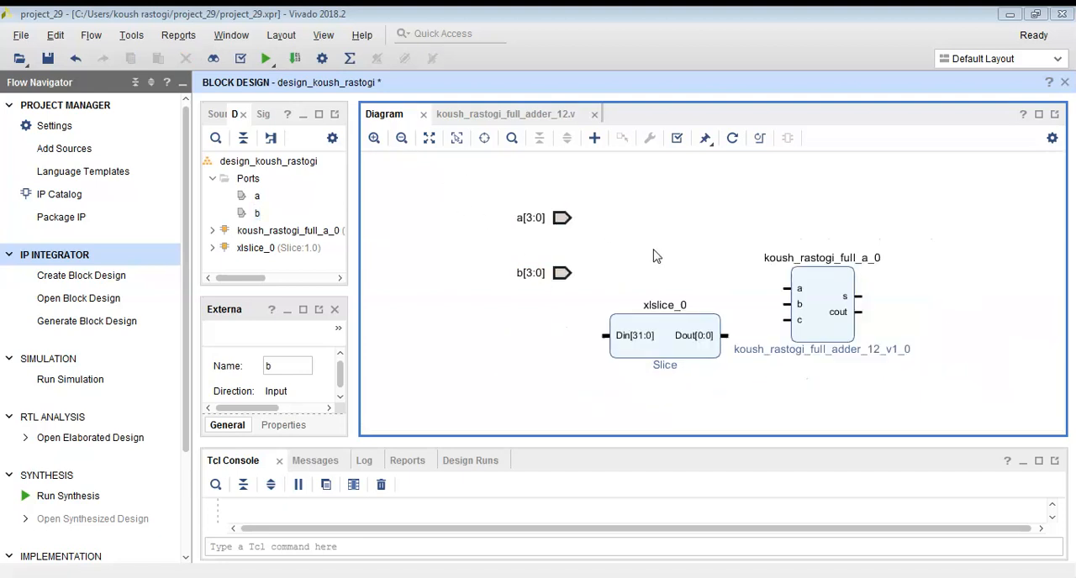
pyautogui.moveTo(632, 272); pyautogui.dragTo(674, 270)
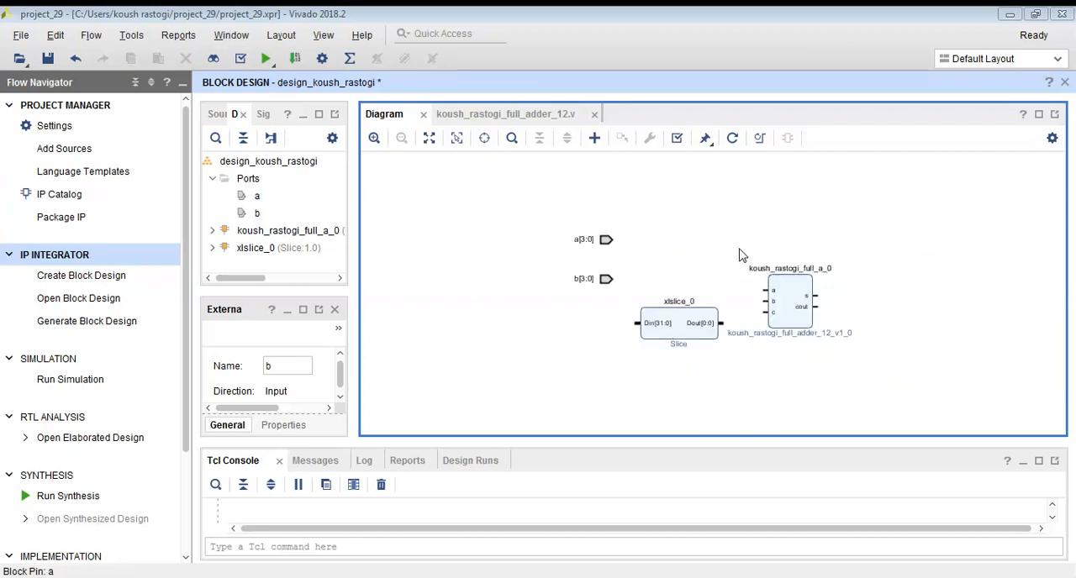
pyautogui.rightClick(731, 214)
pyautogui.click(748, 344)
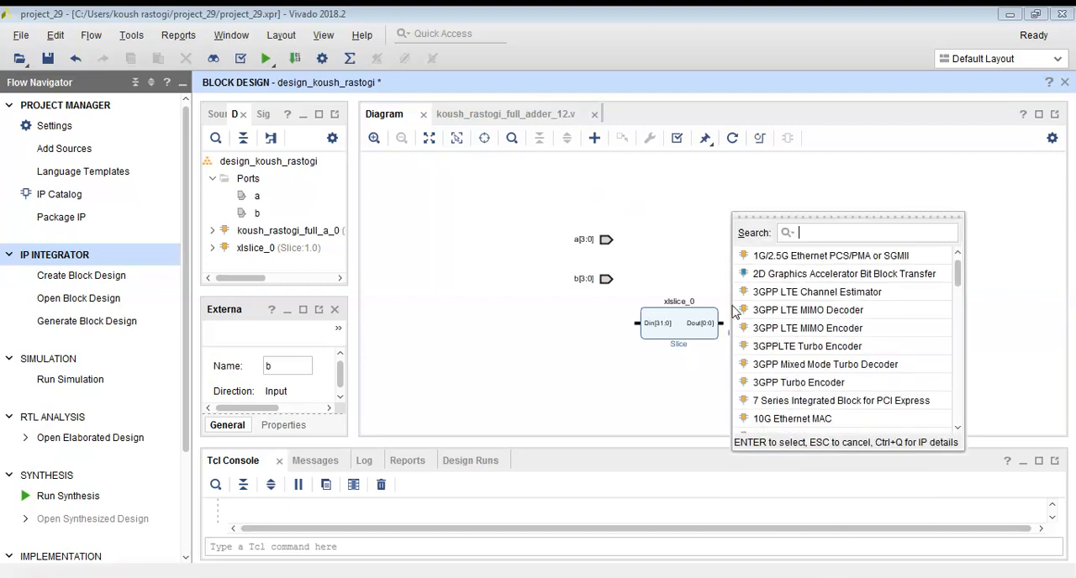
pyautogui.write('k')
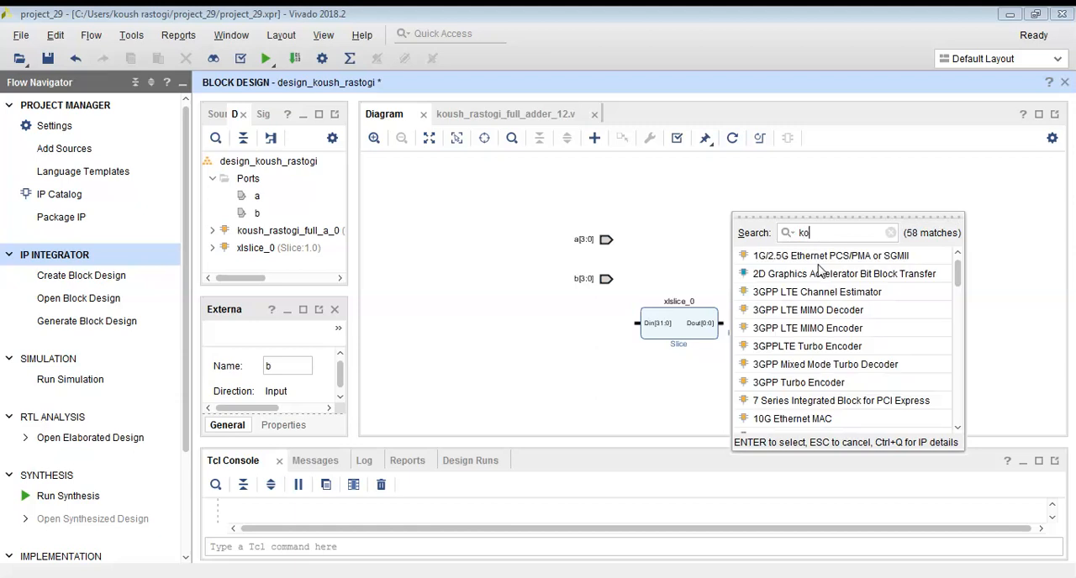
pyautogui.write('o')
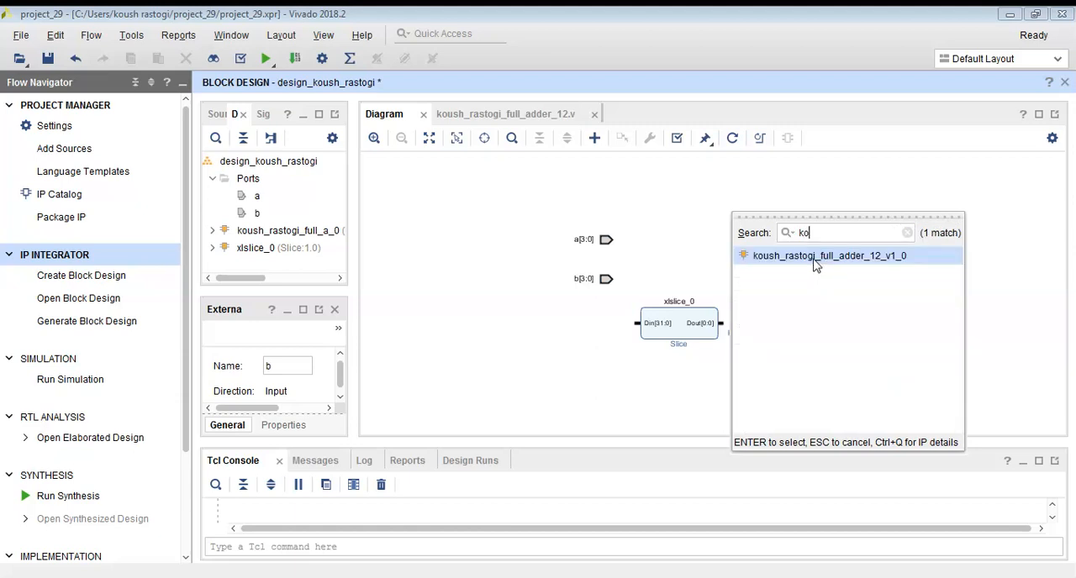
pyautogui.doubleClick(815, 258)
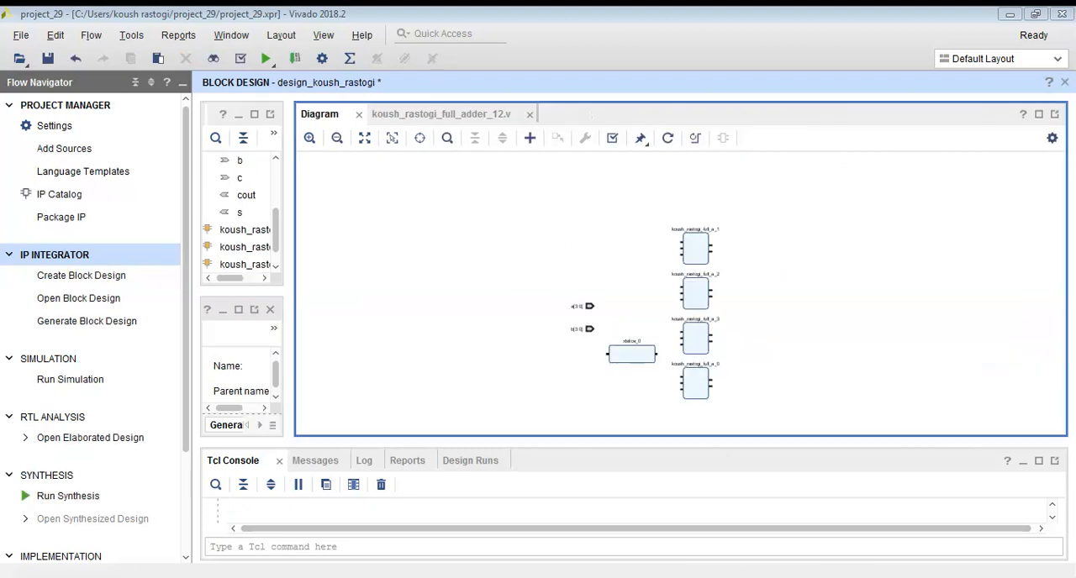
# Move the Slice block up beside the topmost full adder and stack two copies of it underneath.
pyautogui.click(310, 139)
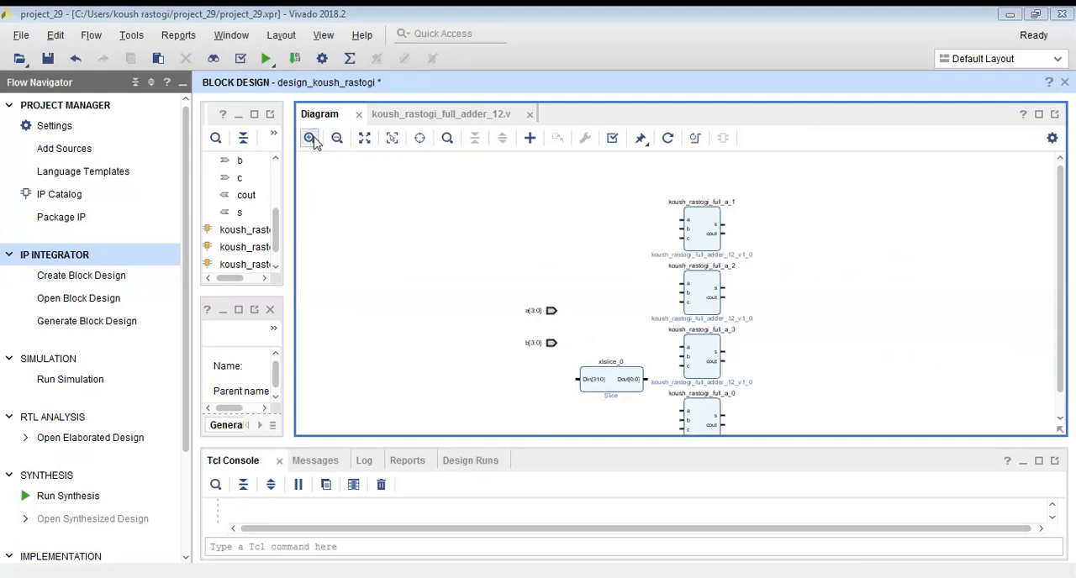
pyautogui.moveTo(611, 391); pyautogui.dragTo(611, 233)
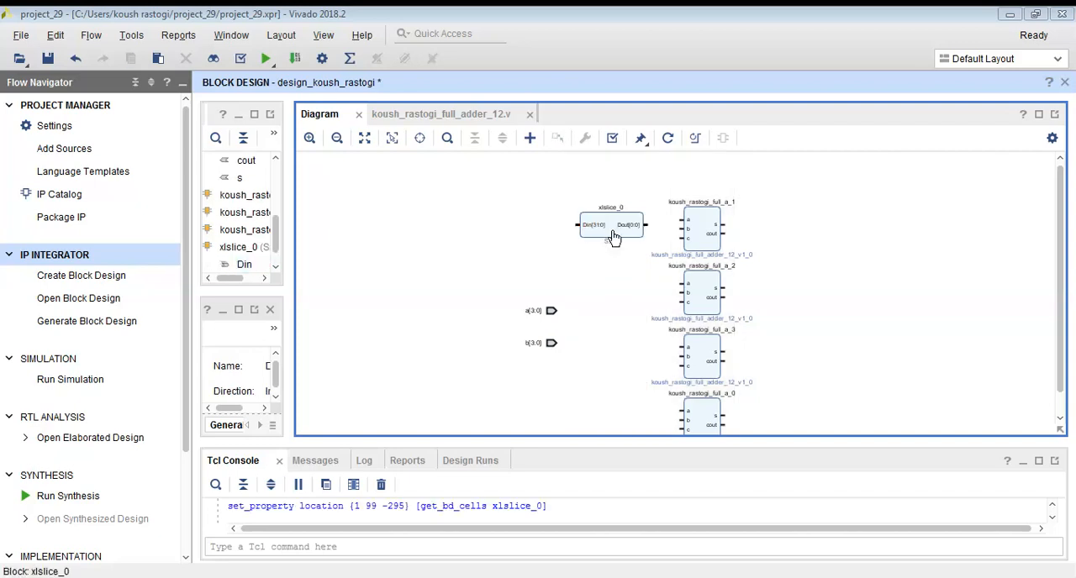
pyautogui.click(614, 236)
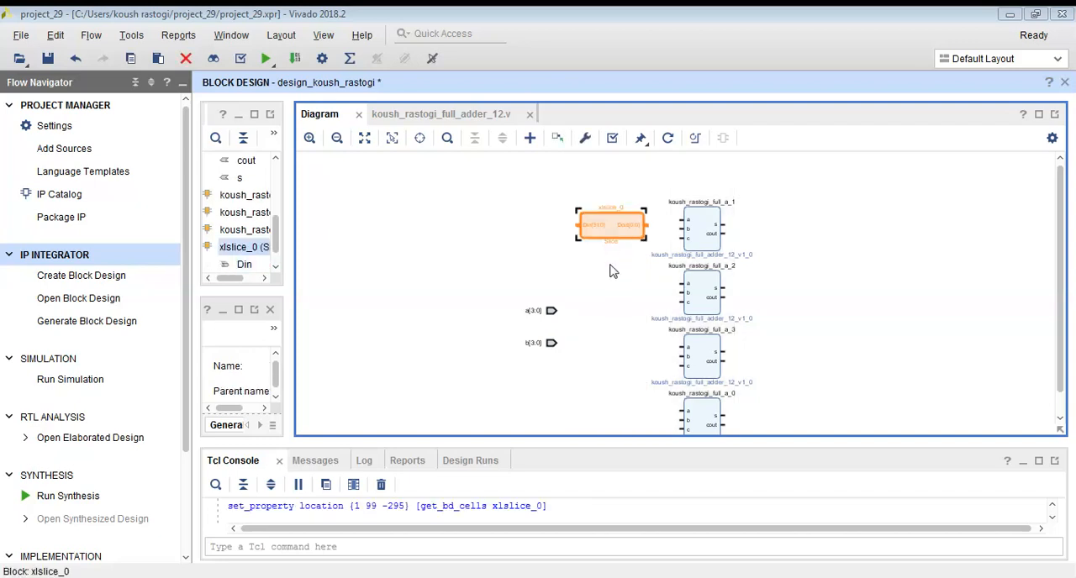
pyautogui.hotkey('ctrl', 'v')
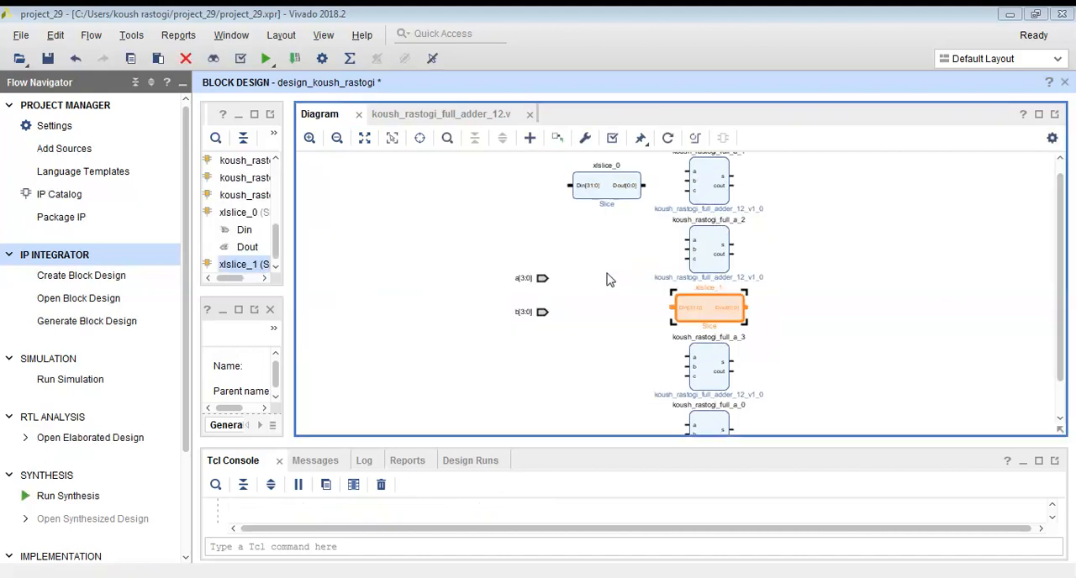
pyautogui.moveTo(701, 317); pyautogui.dragTo(597, 244)
pyautogui.hotkey('ctrl', 'v')
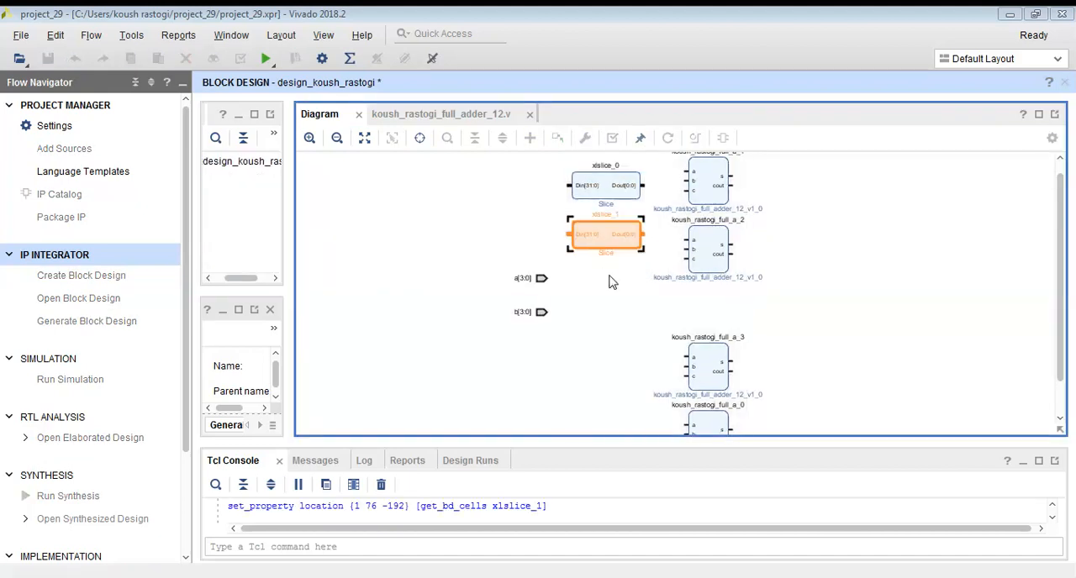
pyautogui.moveTo(700, 311); pyautogui.dragTo(597, 299)
# Add a third copy of the Slice block and place it below the others to complete a column of four.
pyautogui.hotkey('ctrl', 'v')
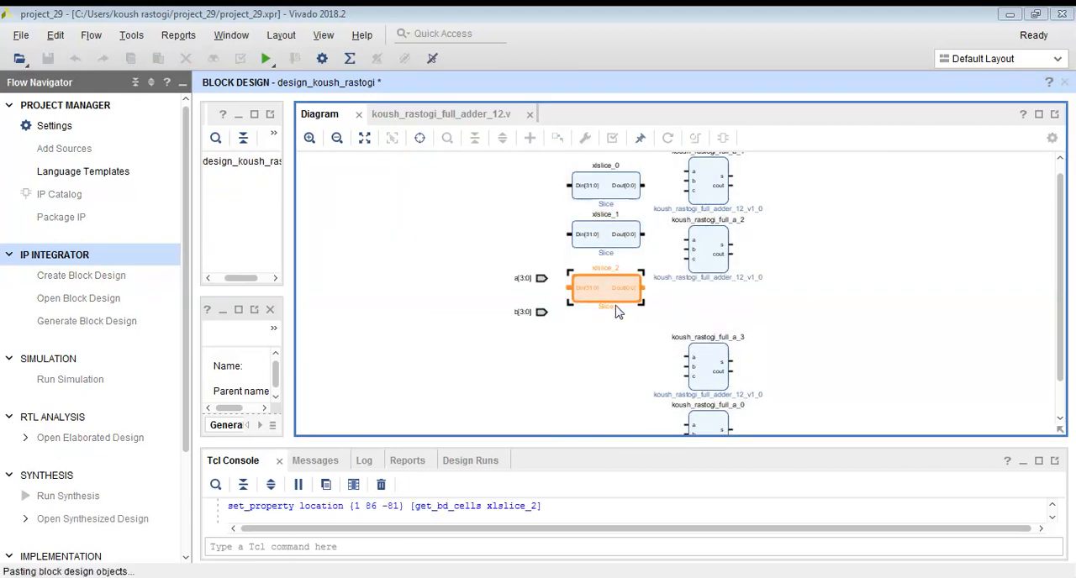
pyautogui.moveTo(672, 309); pyautogui.dragTo(620, 335)
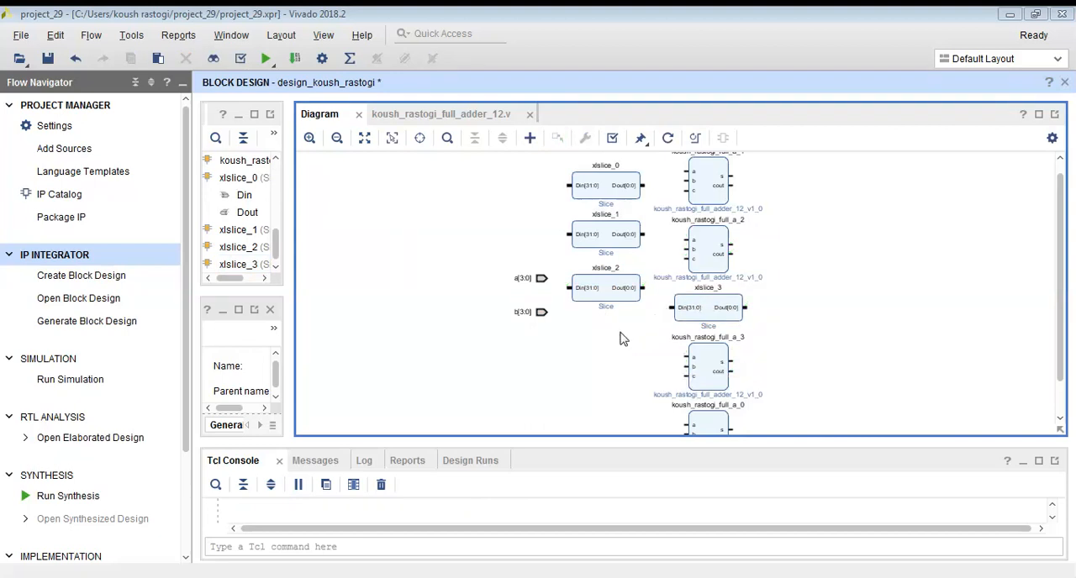
pyautogui.click(698, 311)
pyautogui.click(715, 308)
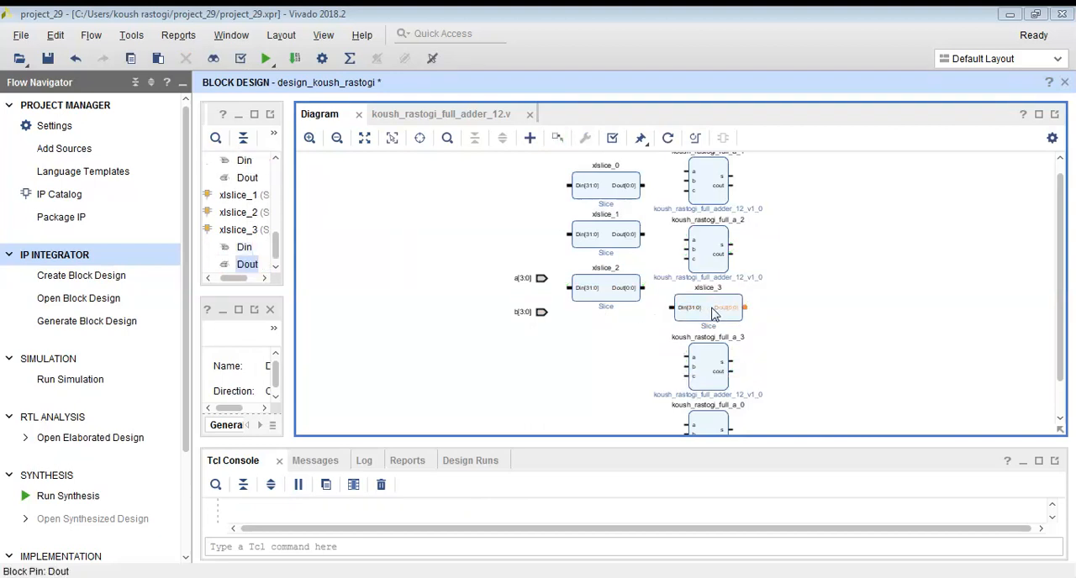
pyautogui.click(710, 307)
pyautogui.moveTo(710, 308); pyautogui.dragTo(602, 334)
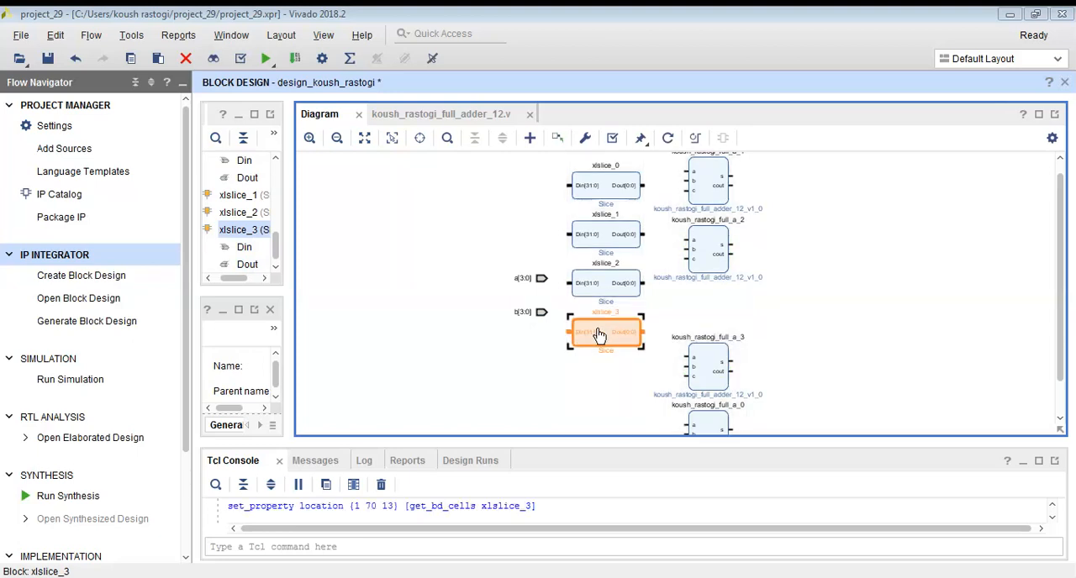
# Set the Din Width of xlslice_0 to 4, leaving Din From and Din Down To at 0.
pyautogui.doubleClick(602, 198)
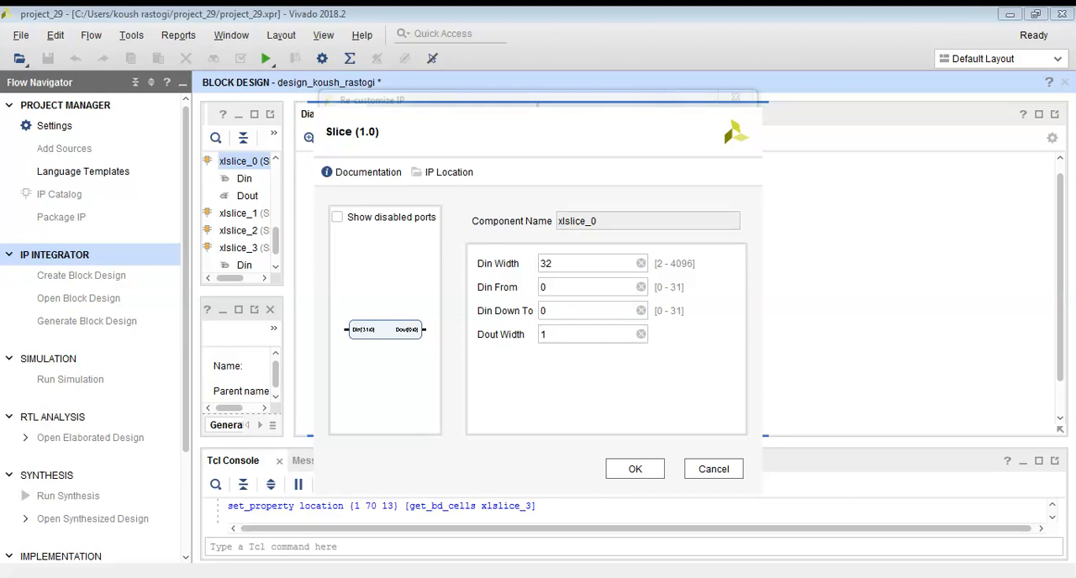
pyautogui.click(595, 264)
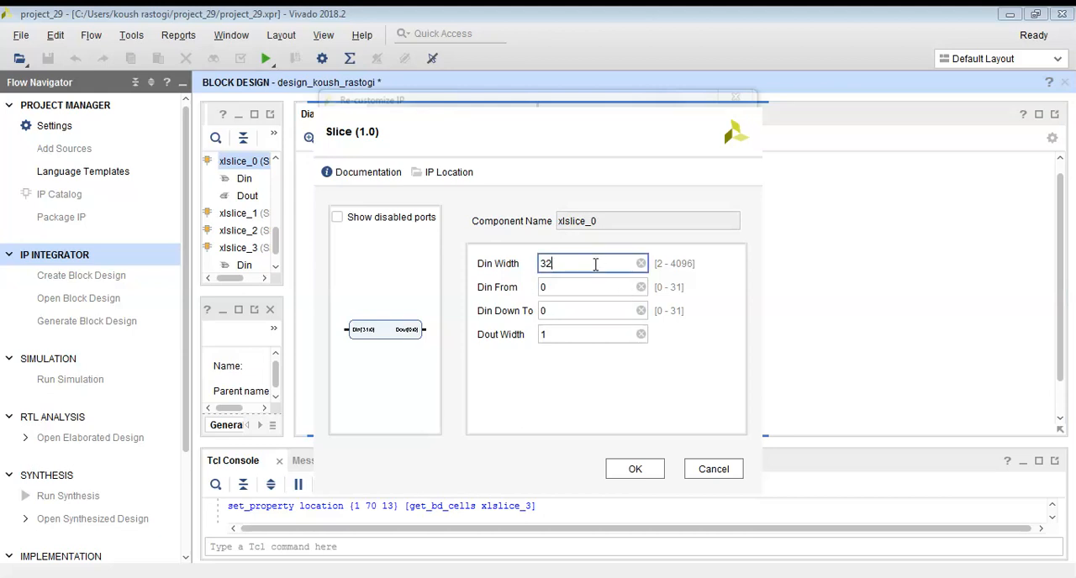
pyautogui.write('4')
pyautogui.click(626, 475)
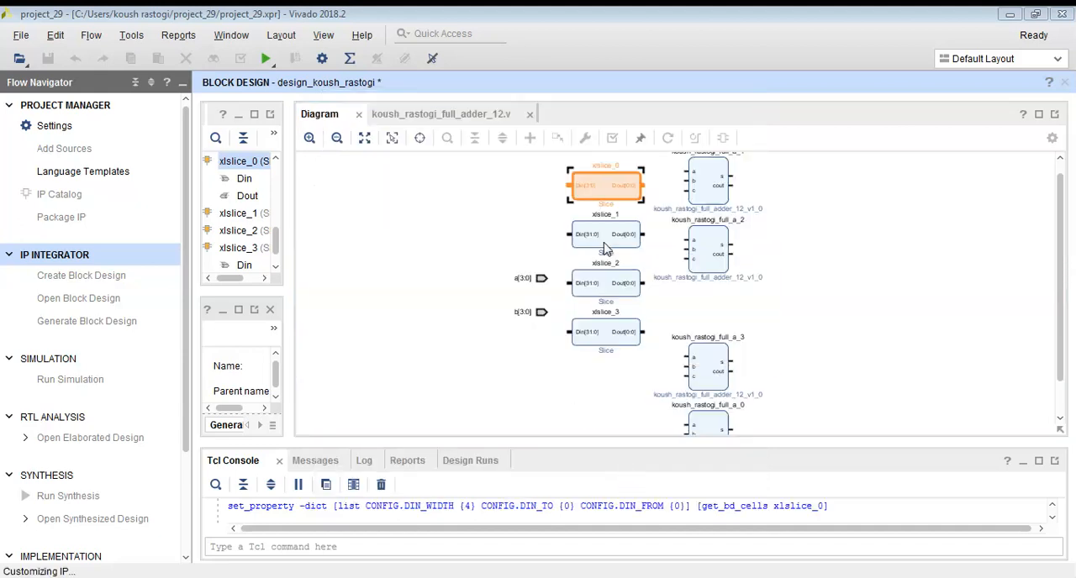
# Customize xlslice_1 with Din Width 4, Din From 1 and Din Down To 1.
pyautogui.click(607, 242)
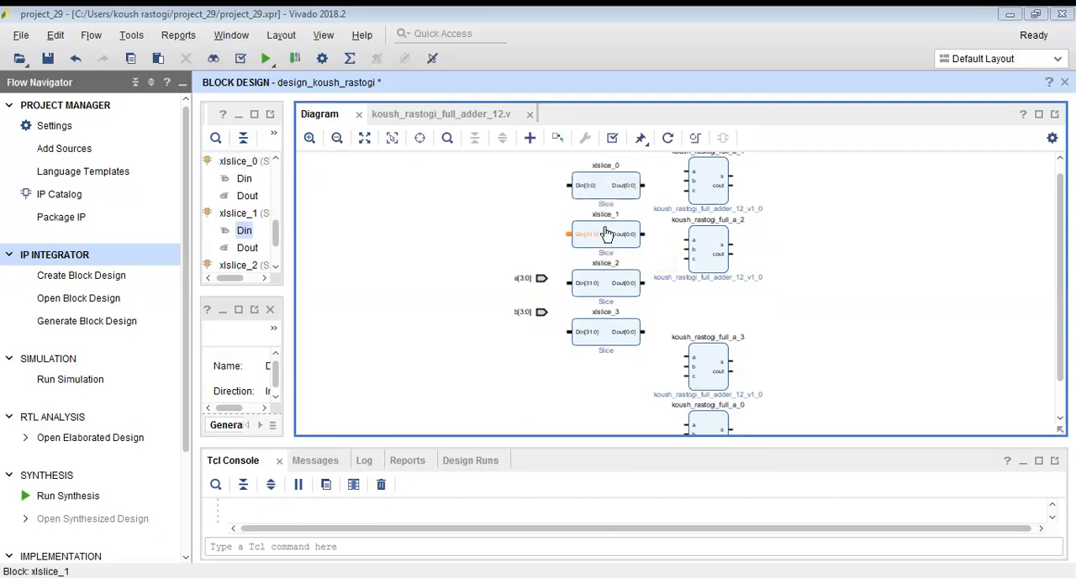
pyautogui.doubleClick(607, 237)
pyautogui.click(561, 266)
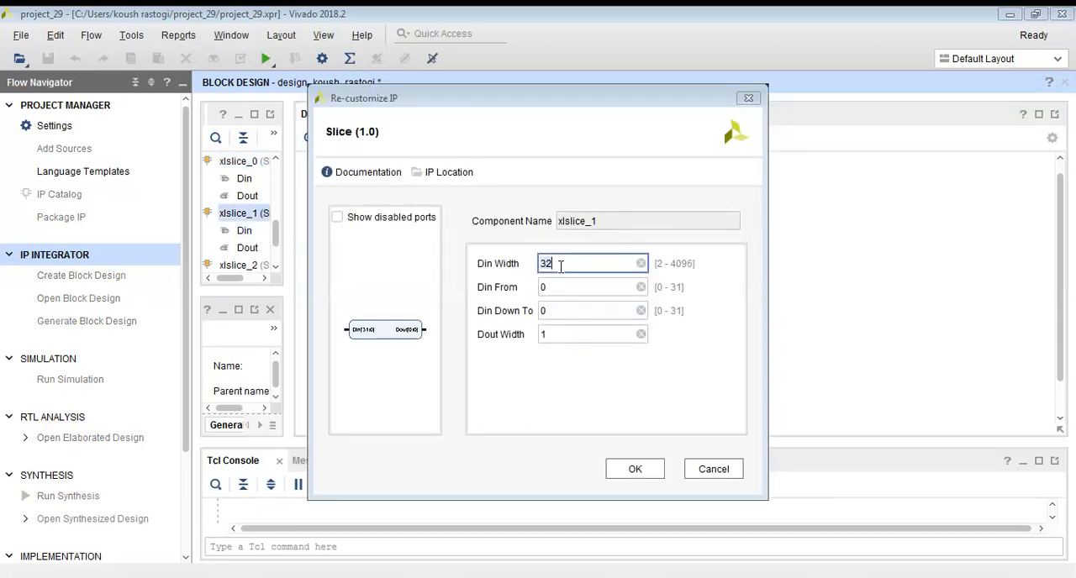
pyautogui.click(558, 286)
pyautogui.press('BackSpace')
pyautogui.write('1')
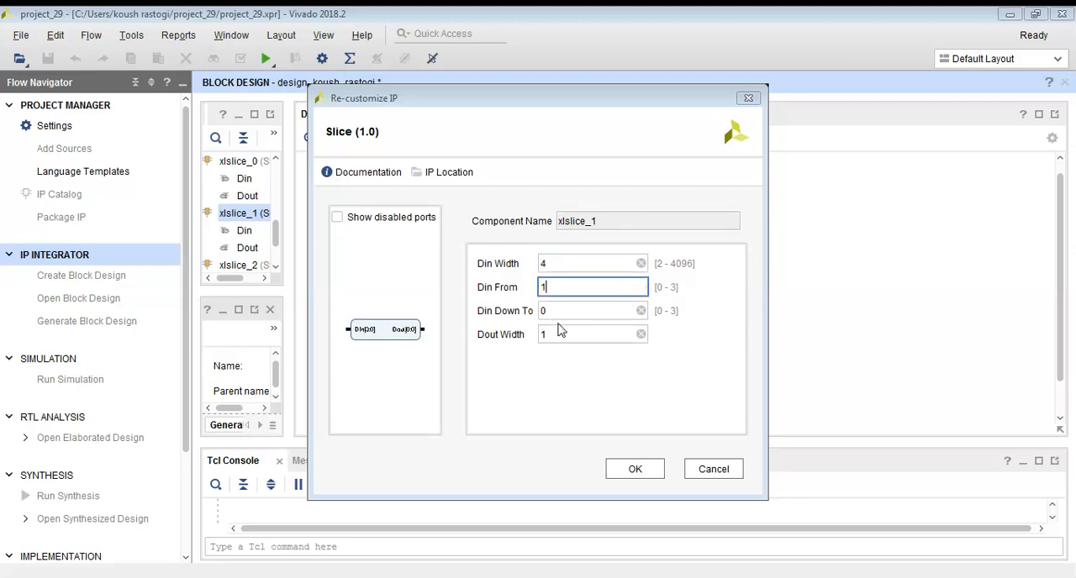
pyautogui.click(562, 310)
pyautogui.write('1')
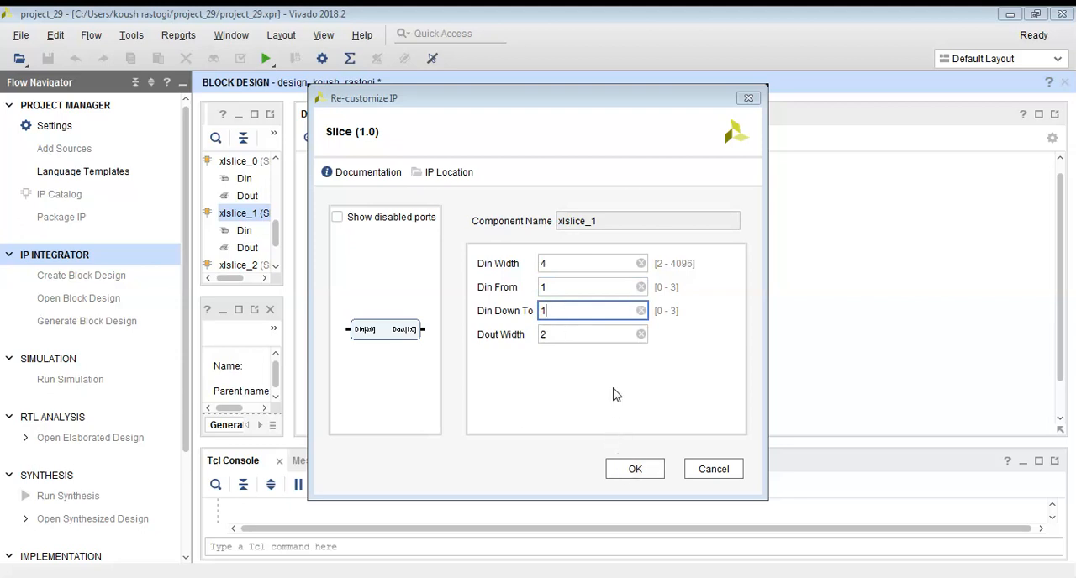
pyautogui.click(634, 469)
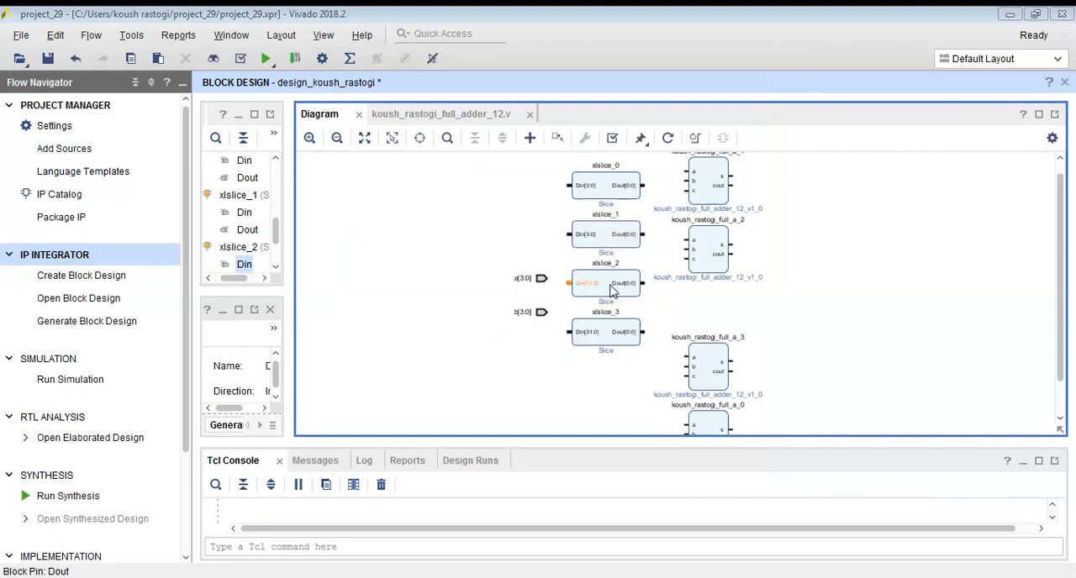
# Customize xlslice_2 with Din From 2, Din Down To 2 and Din Width 4.
pyautogui.doubleClick(615, 288)
pyautogui.click(586, 286)
pyautogui.write('2')
pyautogui.click(582, 309)
pyautogui.press('BackSpace')
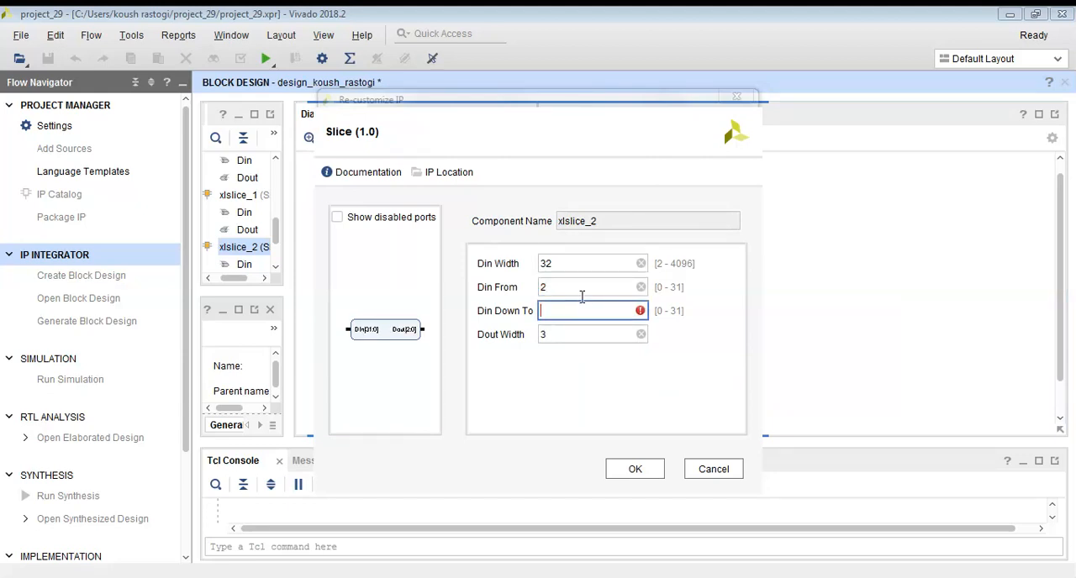
pyautogui.write('2')
pyautogui.click(577, 264)
pyautogui.press('BackSpace')
pyautogui.press('BackSpace')
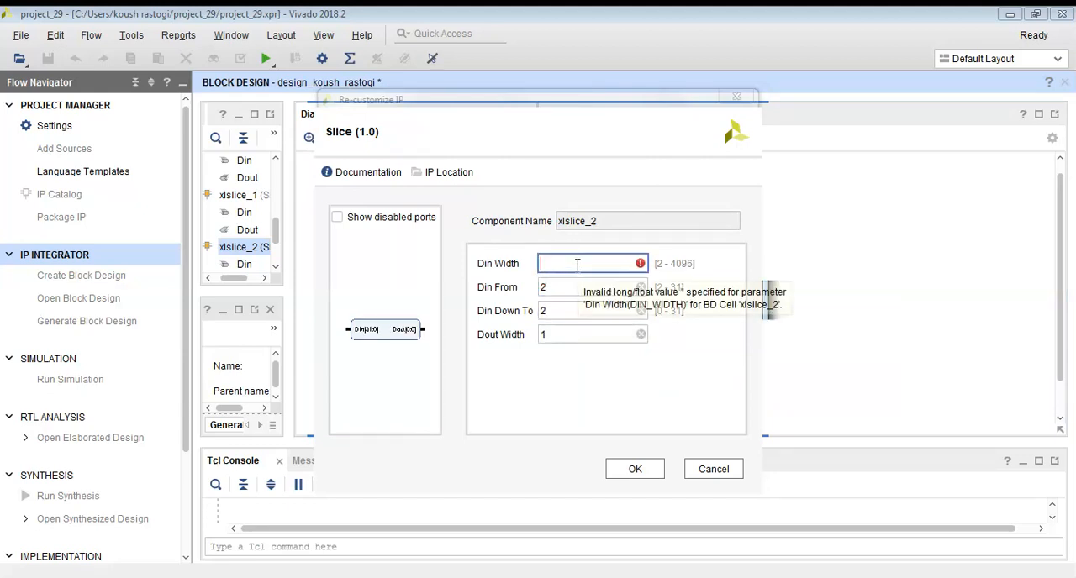
pyautogui.click(631, 469)
# Customize xlslice_3 with Din Width 4, Din From 3 and Din Down To 3.
pyautogui.click(600, 336)
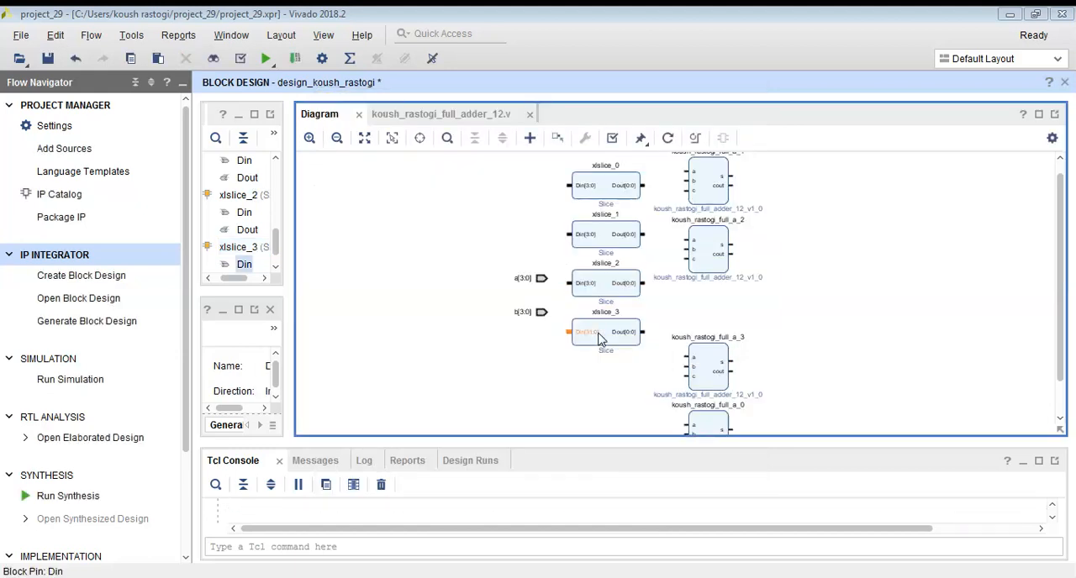
pyautogui.doubleClick(605, 335)
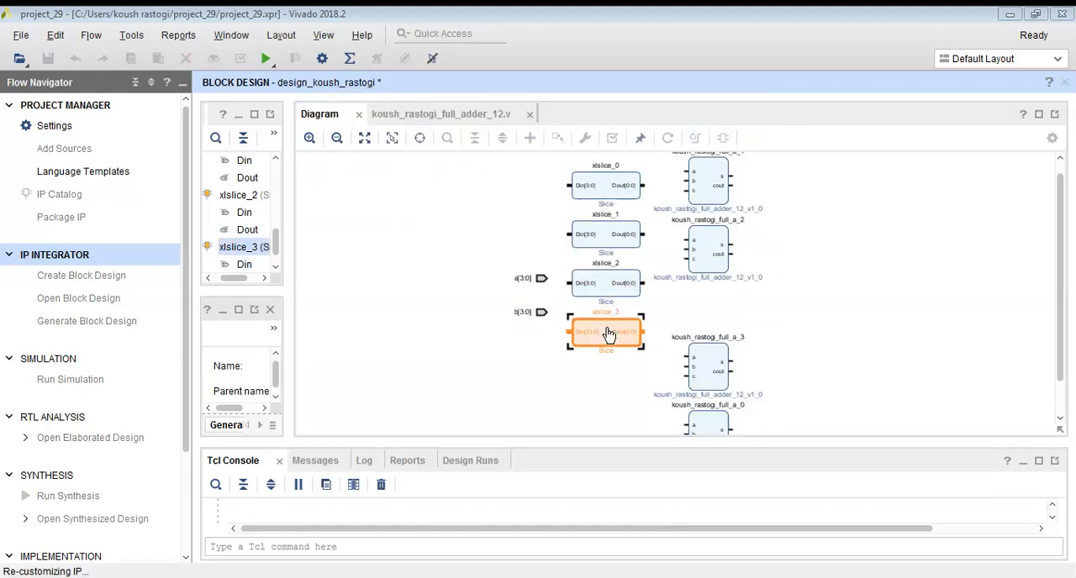
pyautogui.click(560, 263)
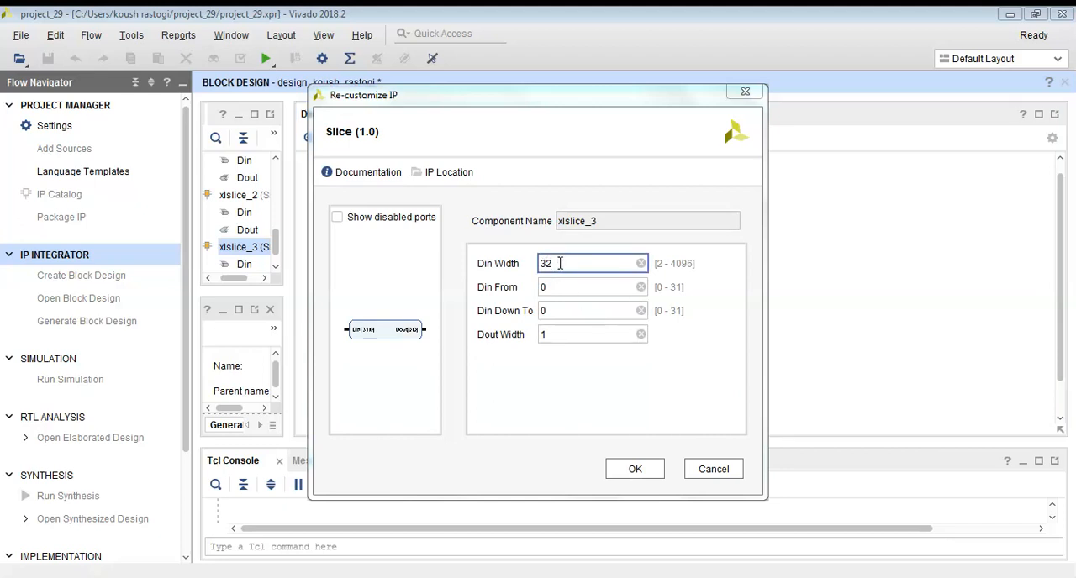
pyautogui.press('BackSpace')
pyautogui.click(564, 287)
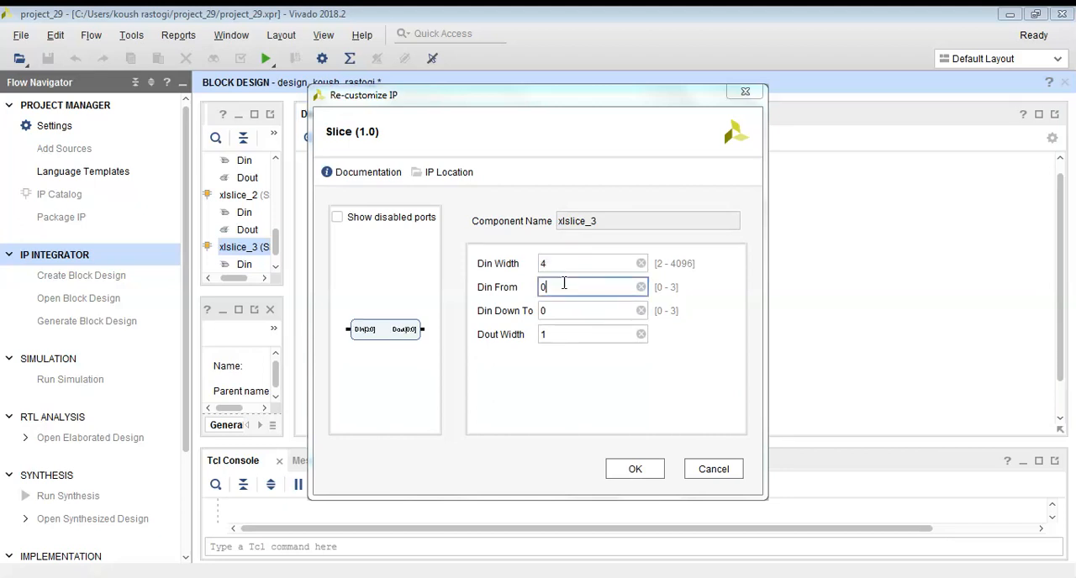
pyautogui.write('3')
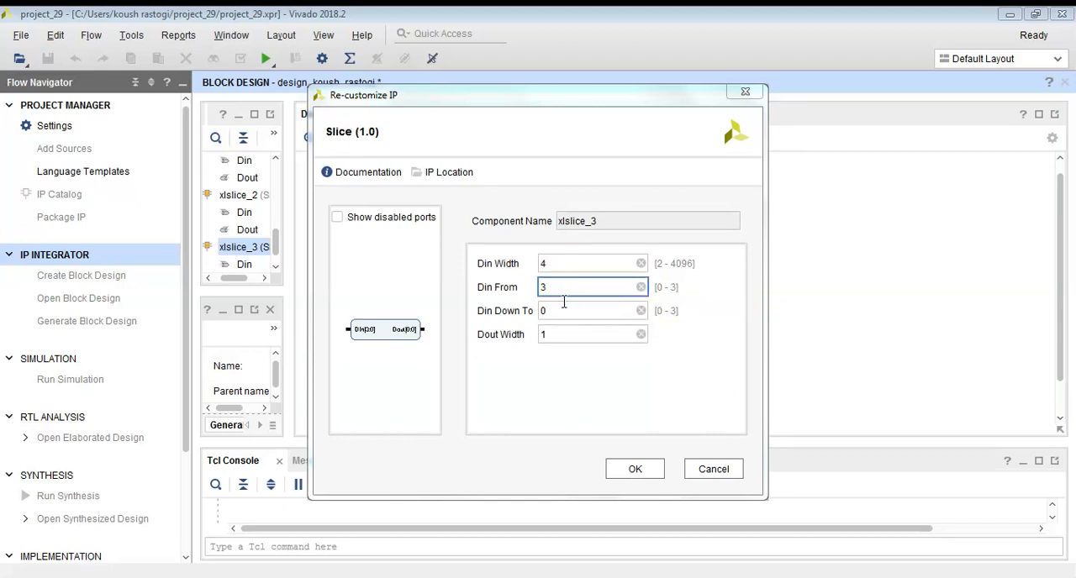
pyautogui.click(565, 303)
pyautogui.press('BackSpace')
pyautogui.write('3')
pyautogui.click(572, 336)
pyautogui.click(626, 471)
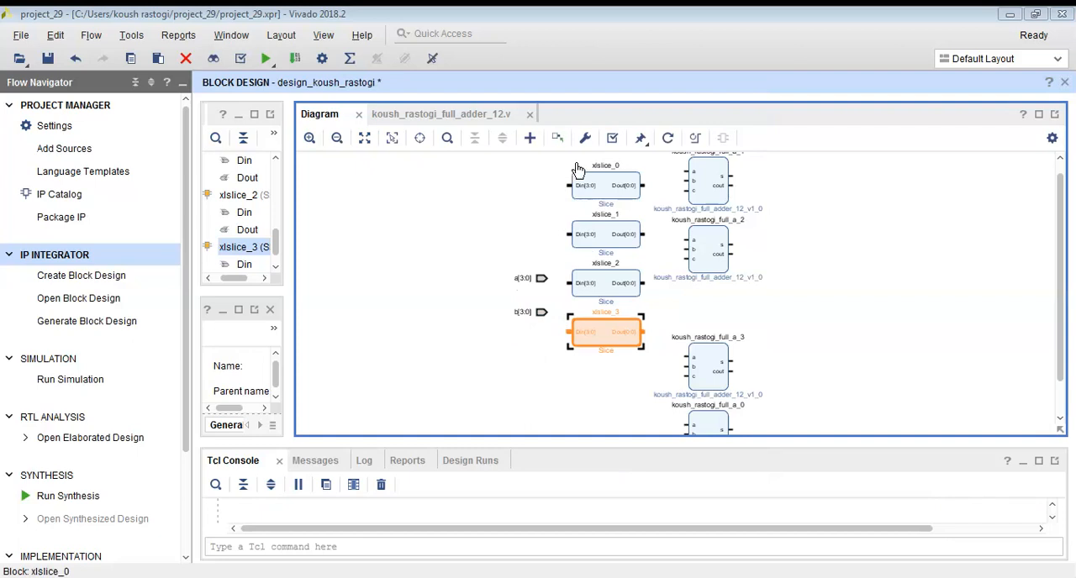
# Duplicate the four configured Slice blocks and stack the copies below the originals in one column of eight.
pyautogui.click(588, 193)
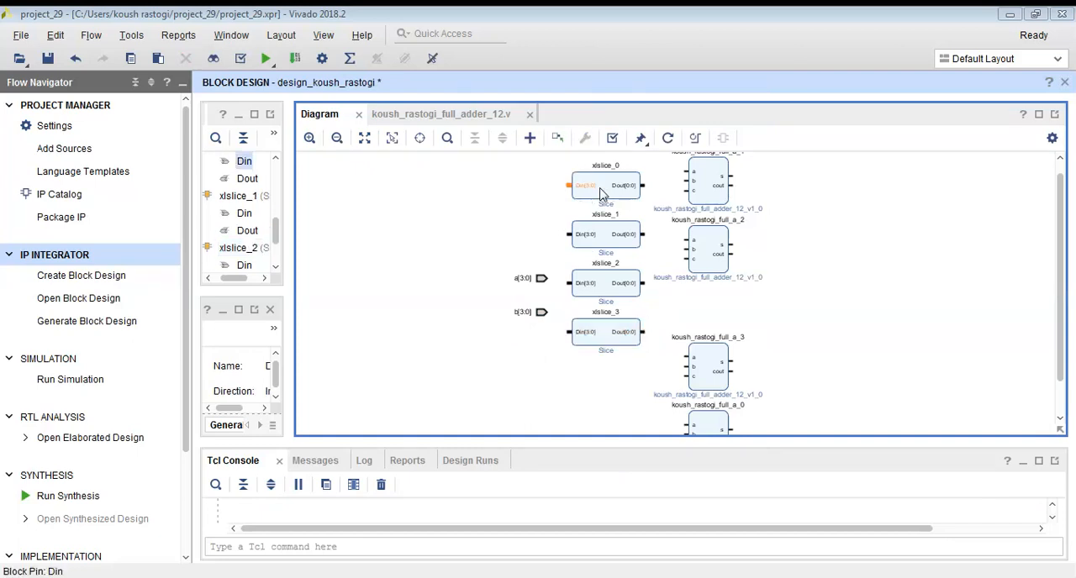
pyautogui.click(609, 187)
pyautogui.moveTo(611, 185)
pyautogui.mouseDown()
pyautogui.moveTo(610, 207)
pyautogui.moveTo(599, 178)
pyautogui.mouseUp()
pyautogui.click(591, 162)
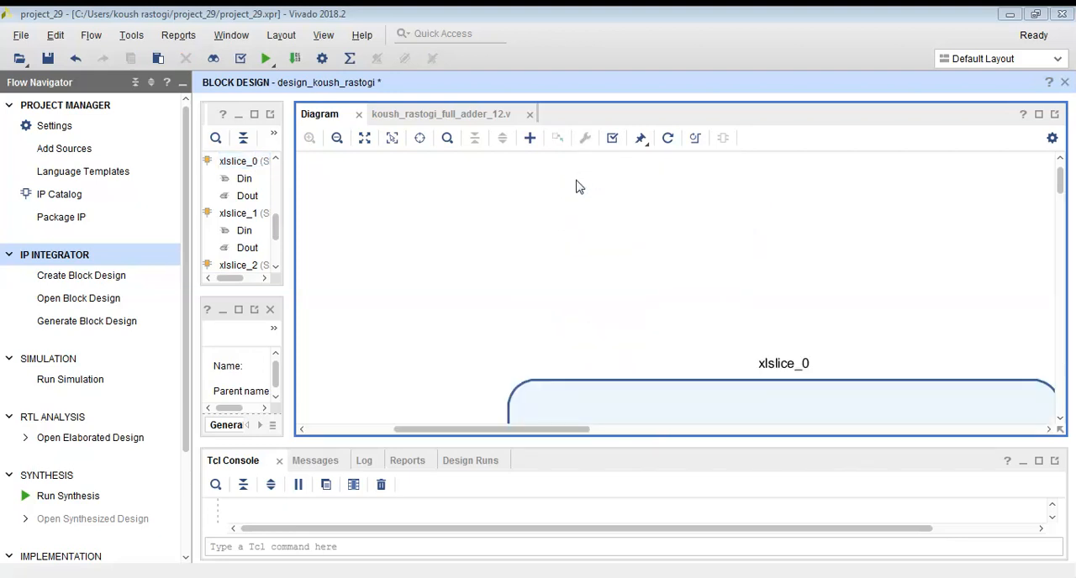
pyautogui.click(337, 139)
pyautogui.click(337, 139)
pyautogui.click(336, 138)
pyautogui.click(336, 139)
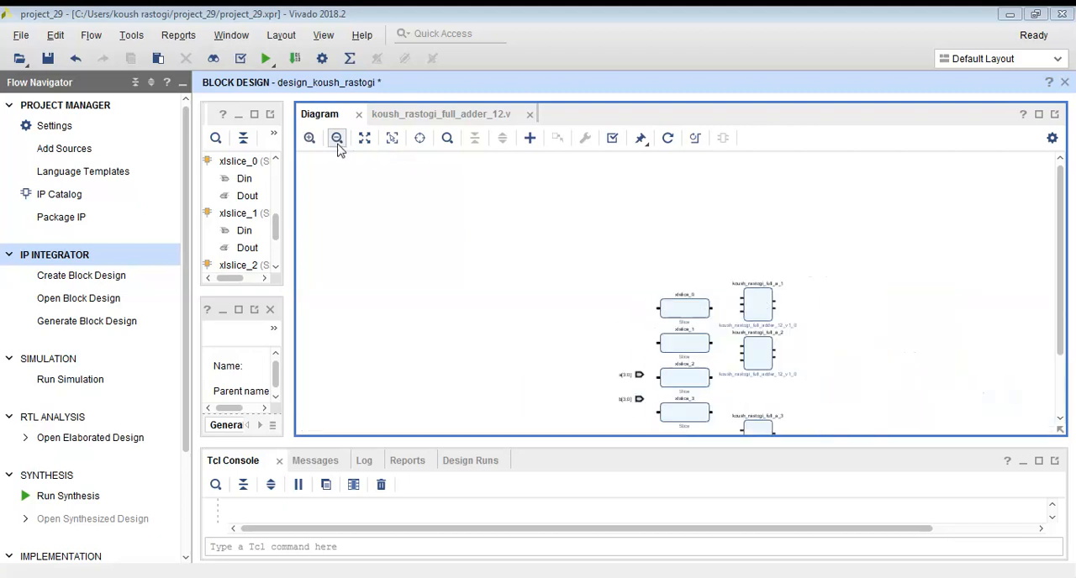
pyautogui.scroll(-1, 634, 348)
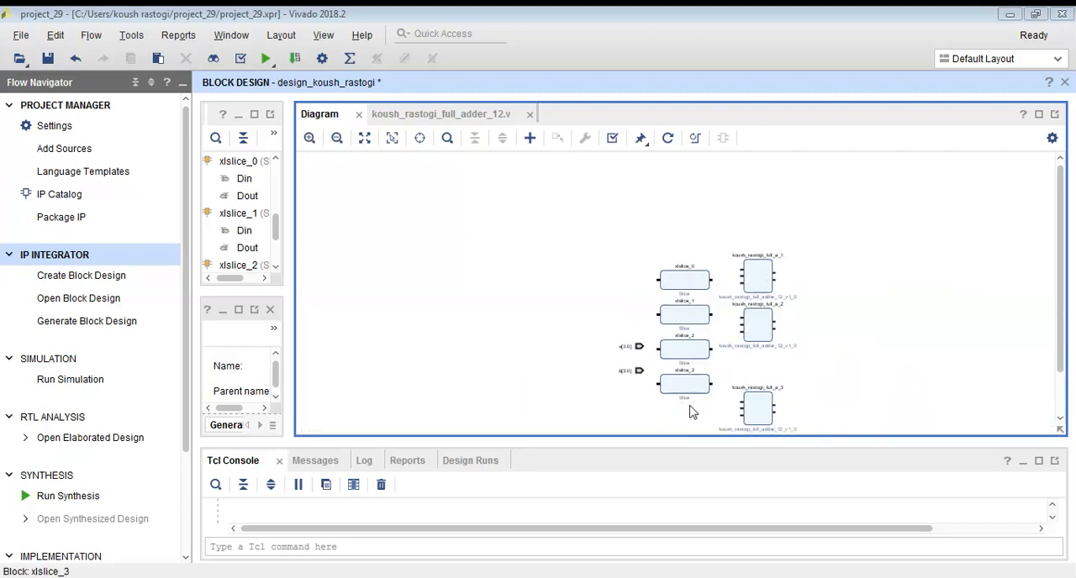
pyautogui.moveTo(709, 411)
pyautogui.mouseDown()
pyautogui.moveTo(699, 394)
pyautogui.moveTo(709, 409)
pyautogui.mouseUp()
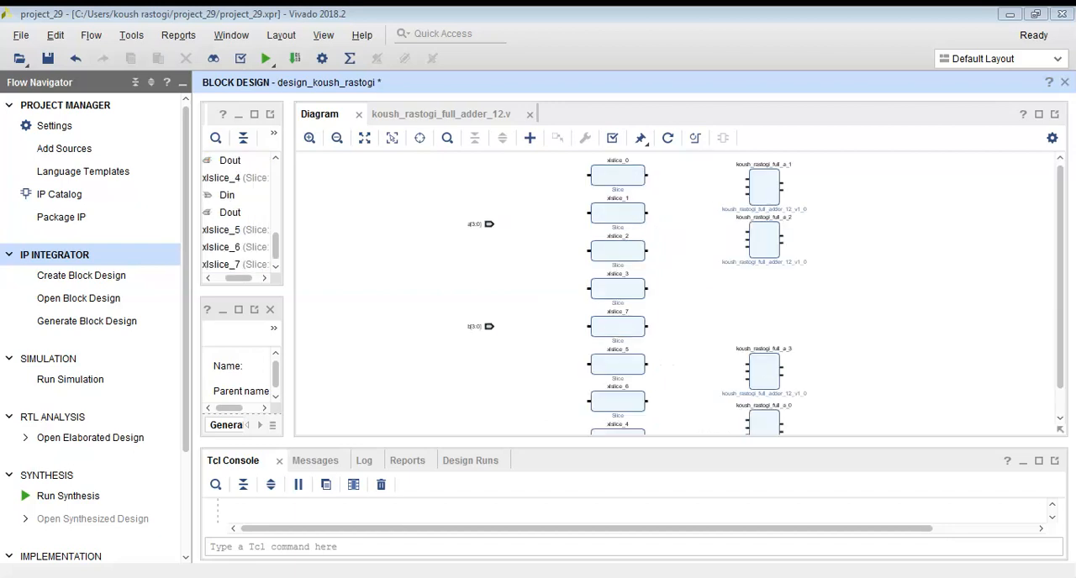
# Connect input port a to the Din pins of xlslice_0, xlslice_1, xlslice_2 and xlslice_3.
pyautogui.moveTo(589, 174); pyautogui.dragTo(490, 223)
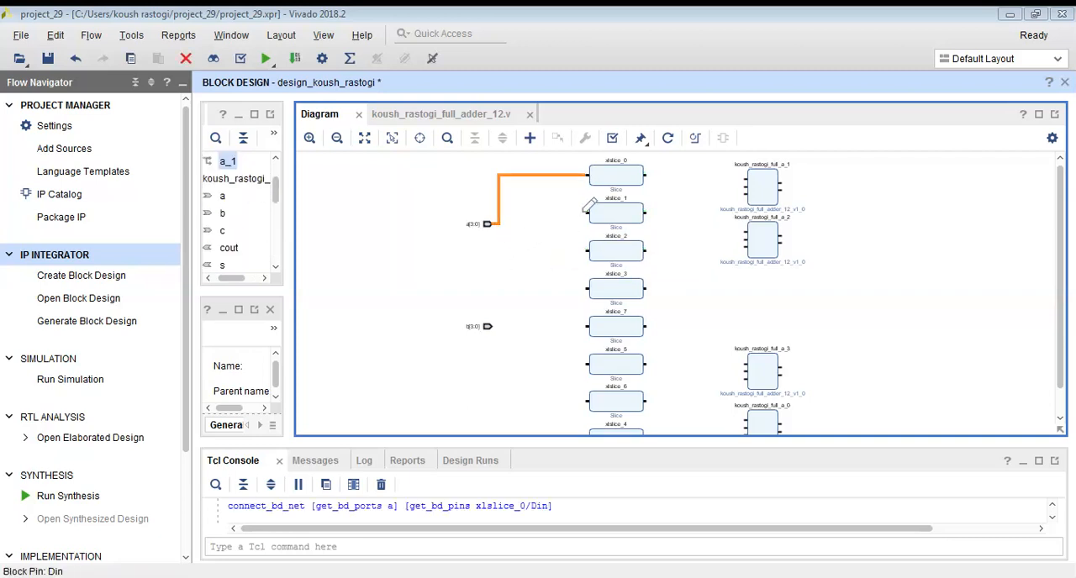
pyautogui.moveTo(588, 212); pyautogui.dragTo(503, 216)
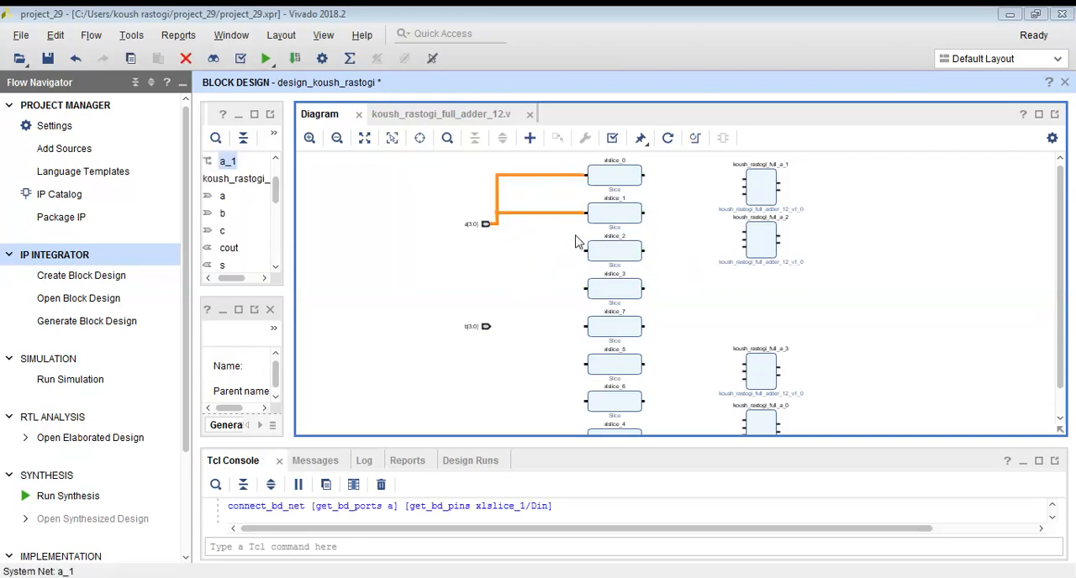
pyautogui.moveTo(588, 251); pyautogui.dragTo(498, 227)
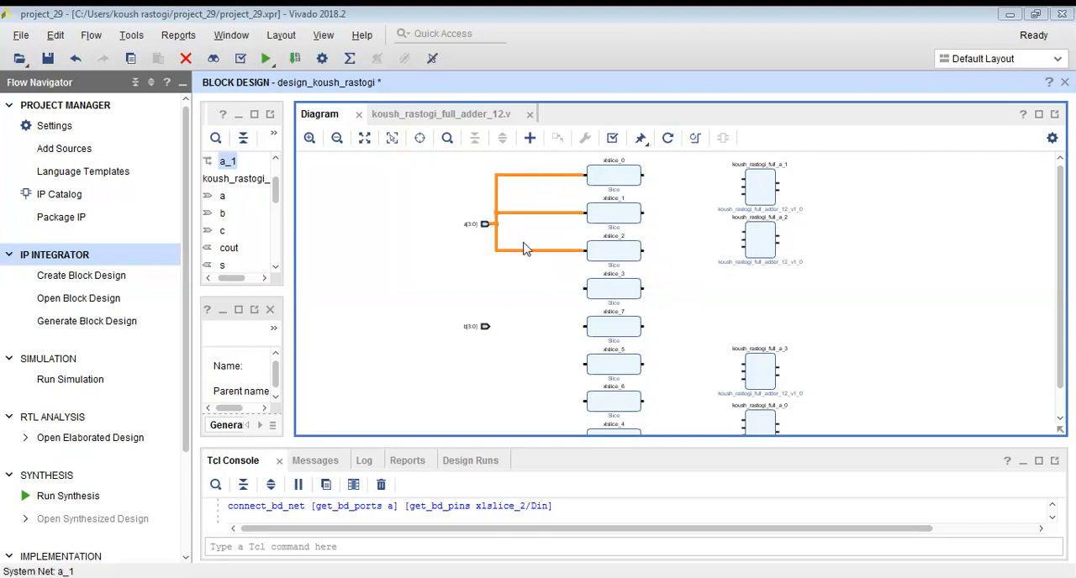
pyautogui.moveTo(588, 286); pyautogui.dragTo(503, 242)
# Connect input port b to the Din pins of xlslice_7, xlslice_5, xlslice_6 and xlslice_4.
pyautogui.scroll(-1, 561, 356)
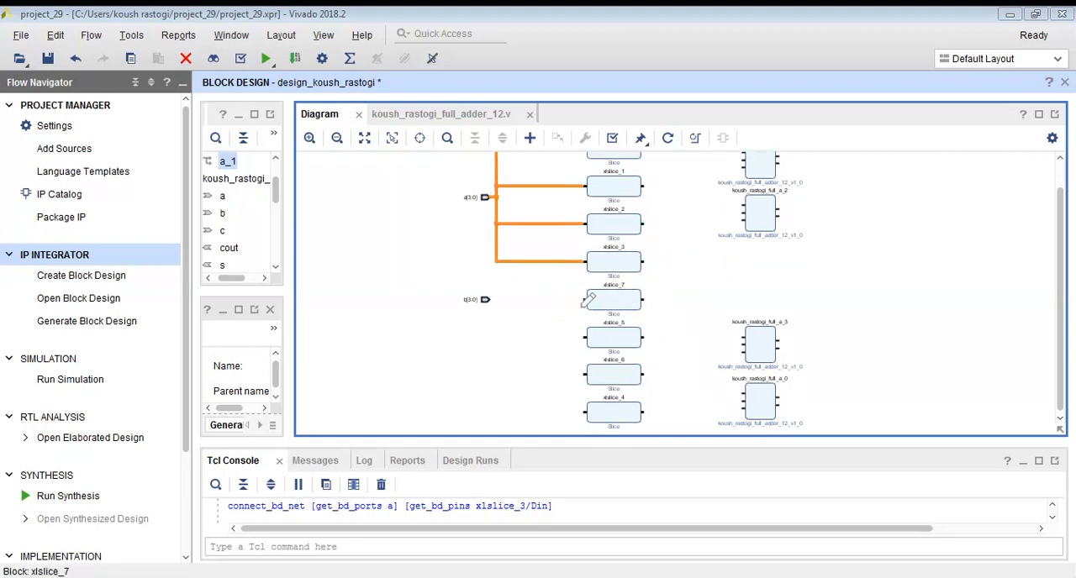
pyautogui.moveTo(587, 299); pyautogui.dragTo(488, 299)
pyautogui.moveTo(586, 336); pyautogui.dragTo(490, 299)
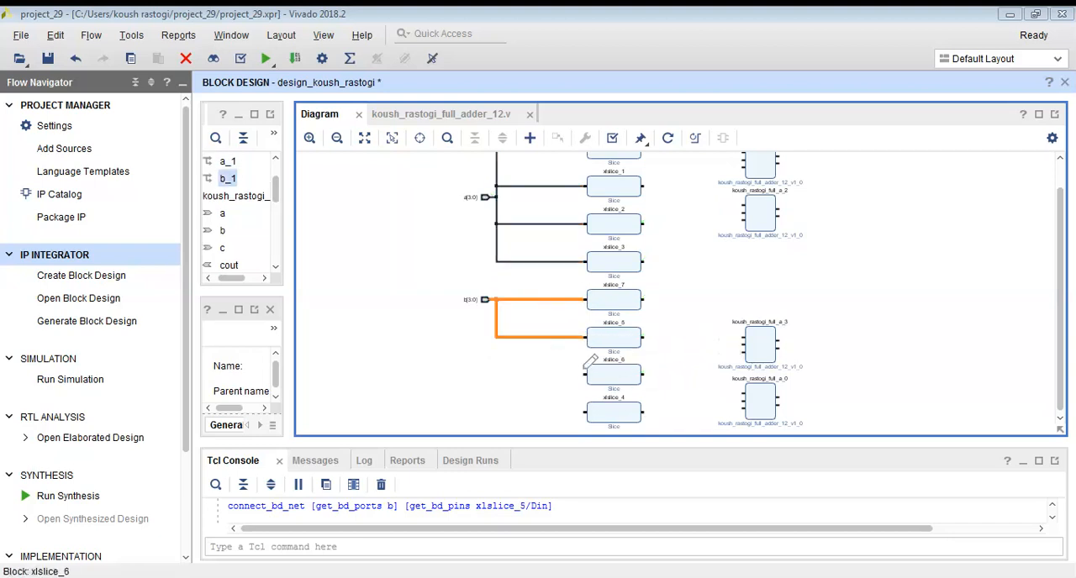
pyautogui.moveTo(586, 374); pyautogui.dragTo(488, 299)
pyautogui.moveTo(586, 412); pyautogui.dragTo(500, 378)
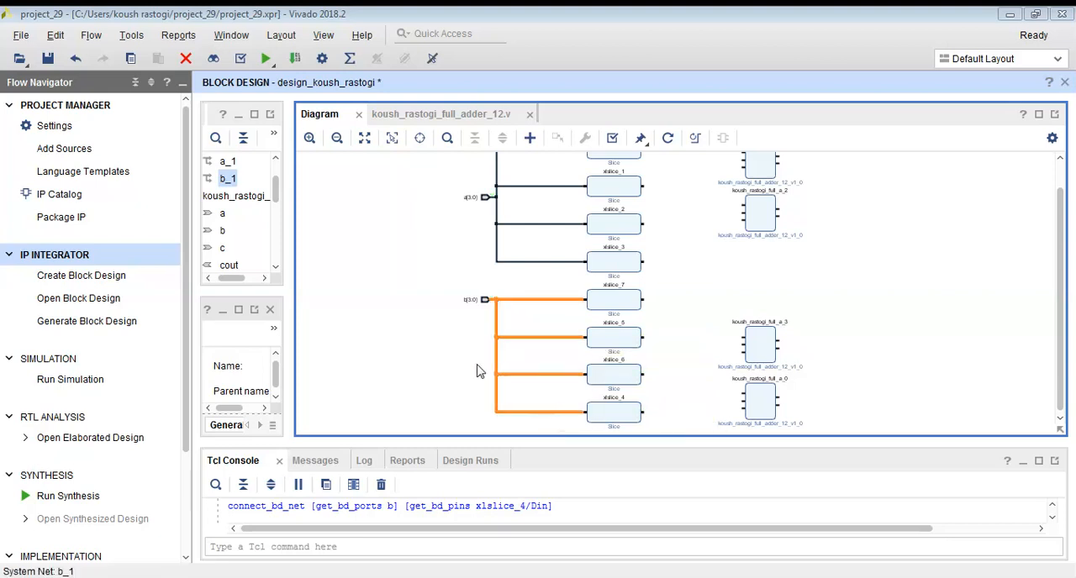
# Move the full_a_2 full adder block slightly lower to widen the gap below full_a_1.
pyautogui.scroll(1, 673, 327)
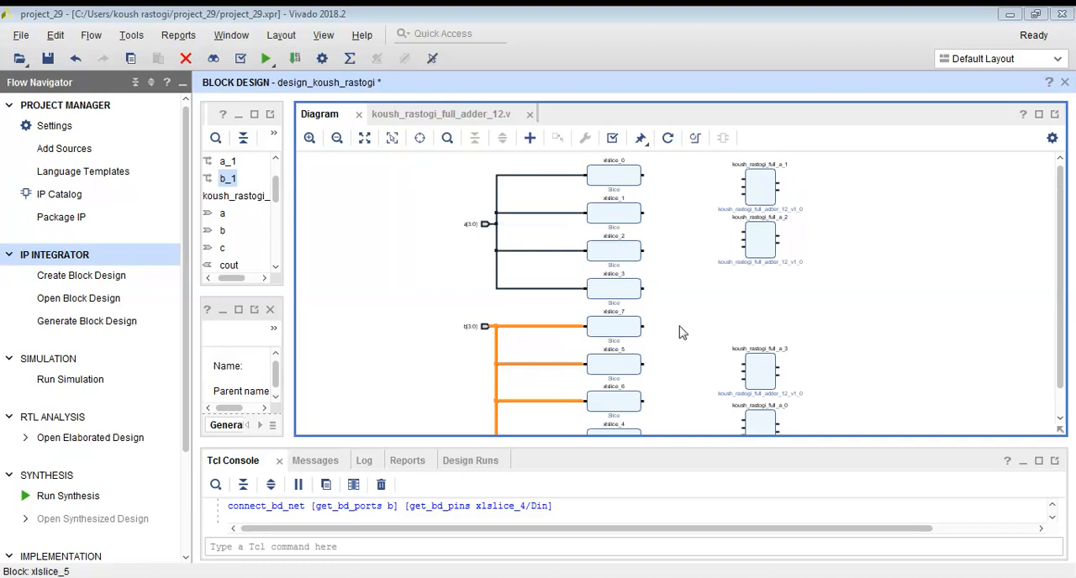
pyautogui.moveTo(759, 247); pyautogui.dragTo(759, 277)
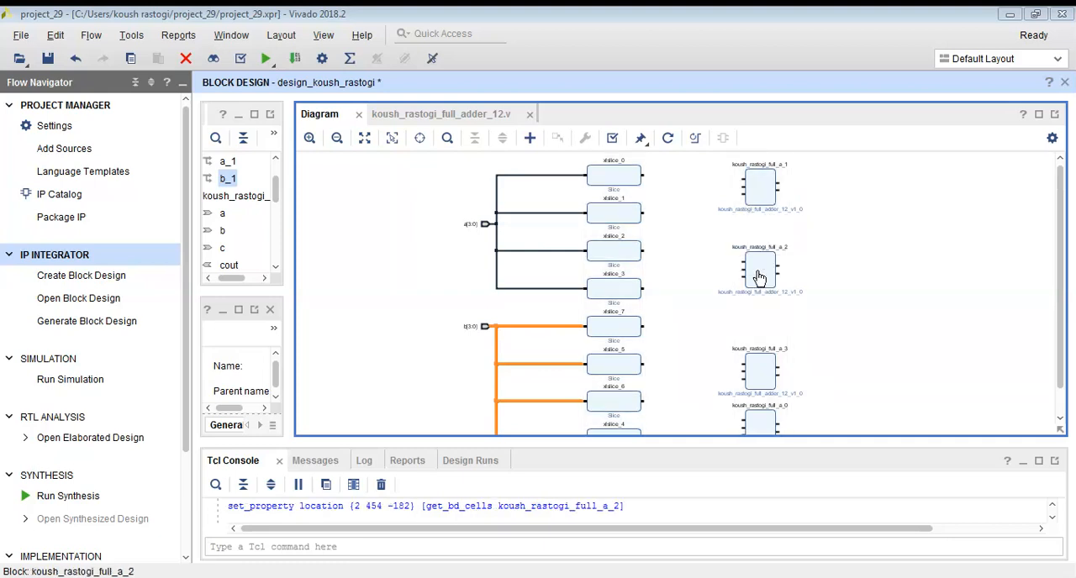
pyautogui.click(394, 283)
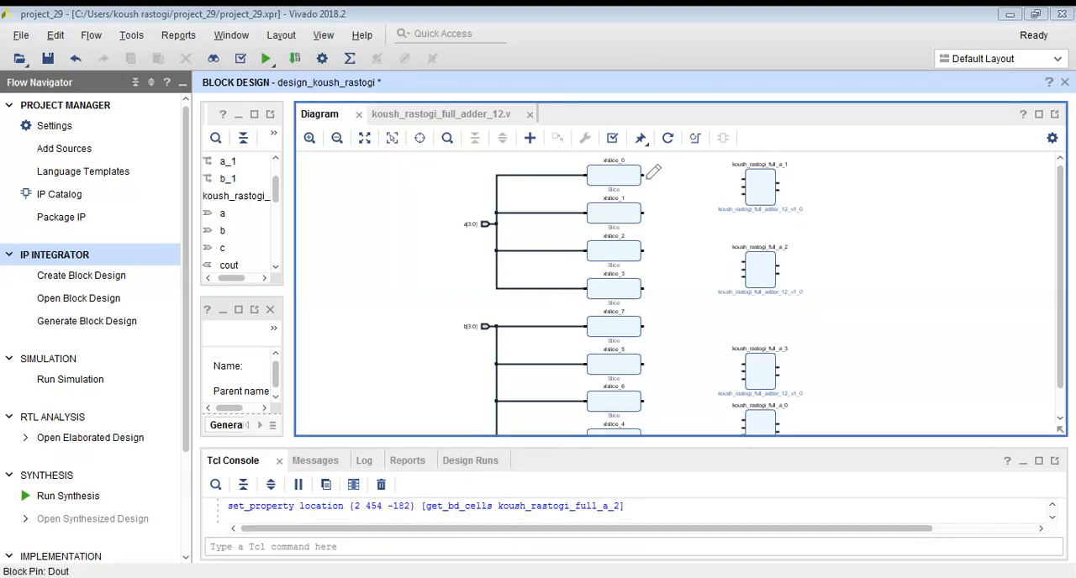
# Wire slice outputs to full adder inputs a and b: xlslice_0/7 to full_a_1, xlslice_1/5 to full_a_2, xlslice_2/6 to full_a_3, xlslice_3/4 to full_a_0.
pyautogui.moveTo(650, 172); pyautogui.dragTo(743, 178)
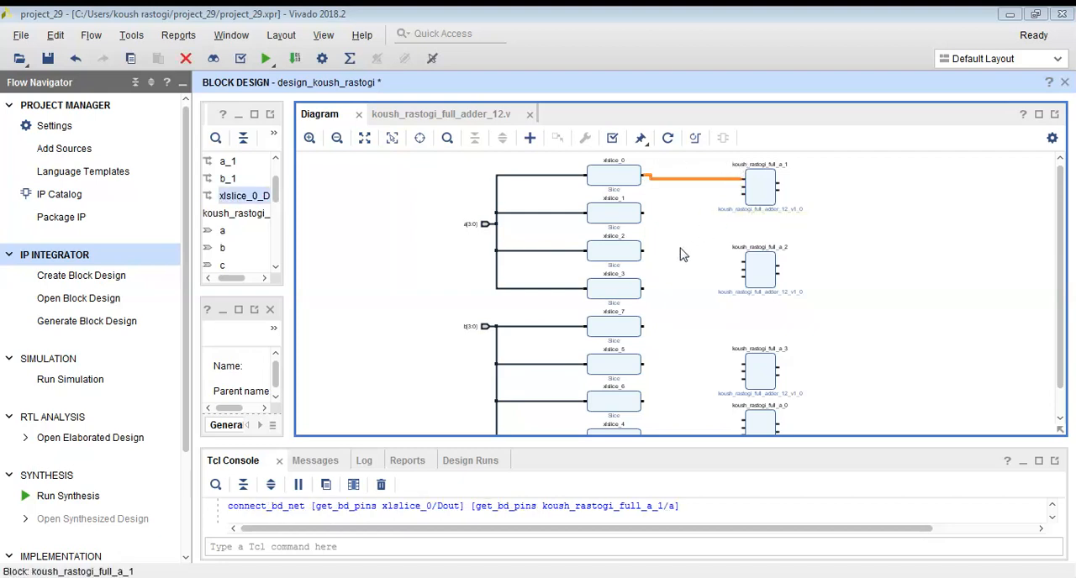
pyautogui.moveTo(647, 213); pyautogui.dragTo(742, 254)
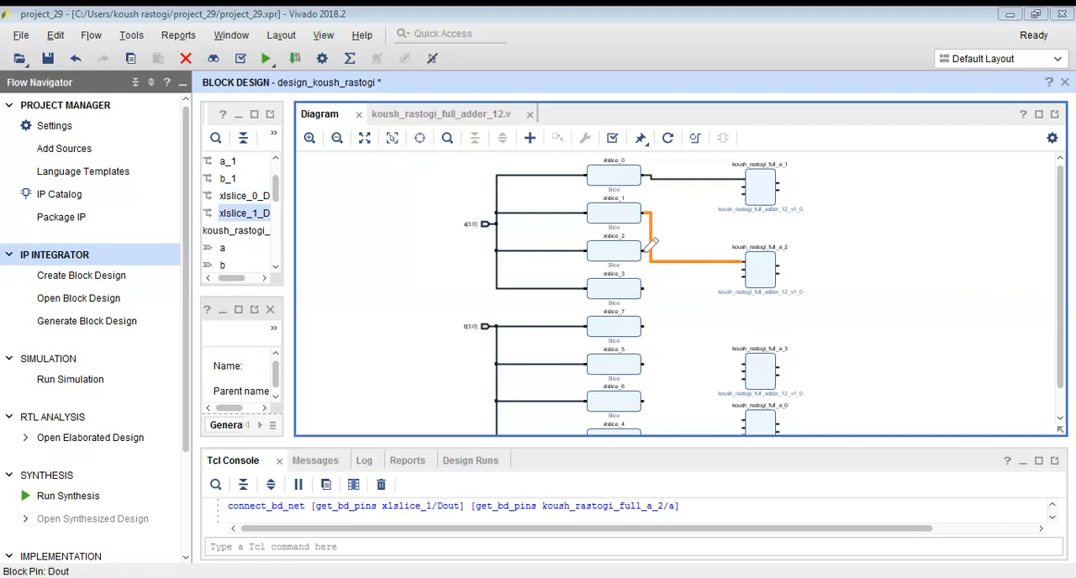
pyautogui.moveTo(649, 246); pyautogui.dragTo(743, 363)
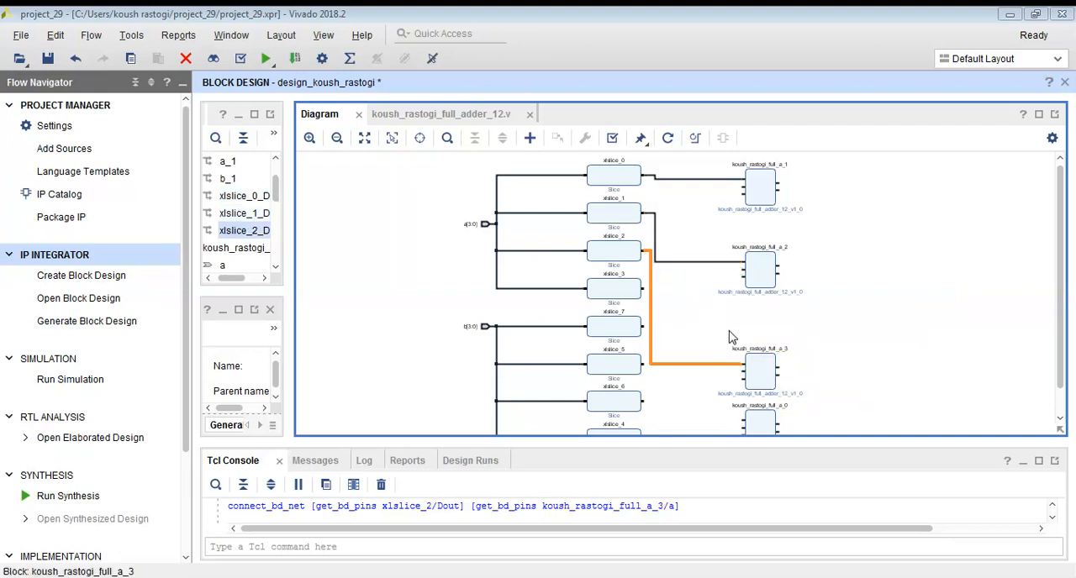
pyautogui.click(730, 325)
pyautogui.moveTo(745, 268); pyautogui.dragTo(779, 266)
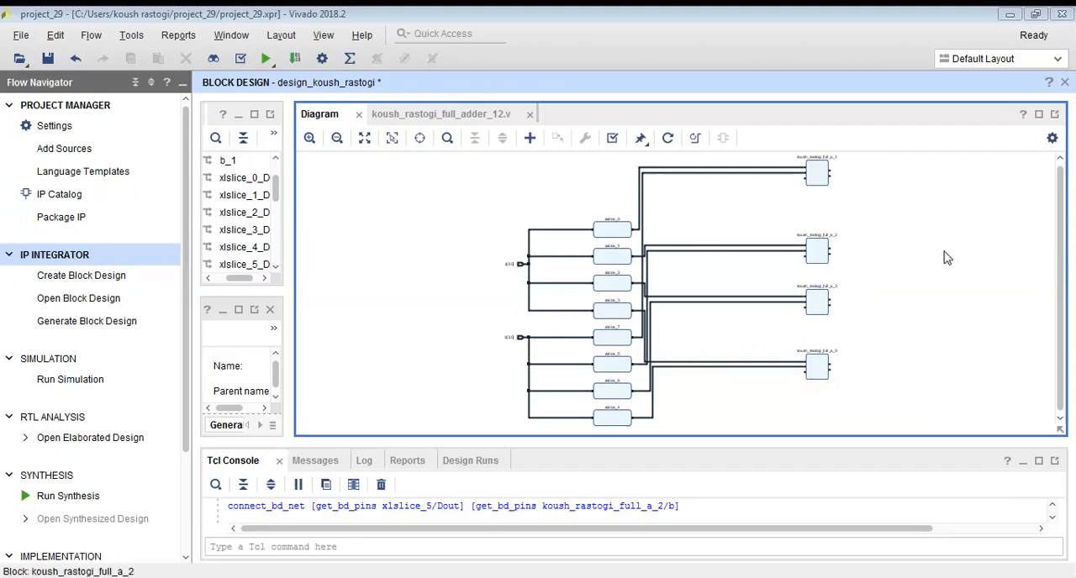
# Make the s output and the c input of the full_a_1 full adder external.
pyautogui.click(310, 137)
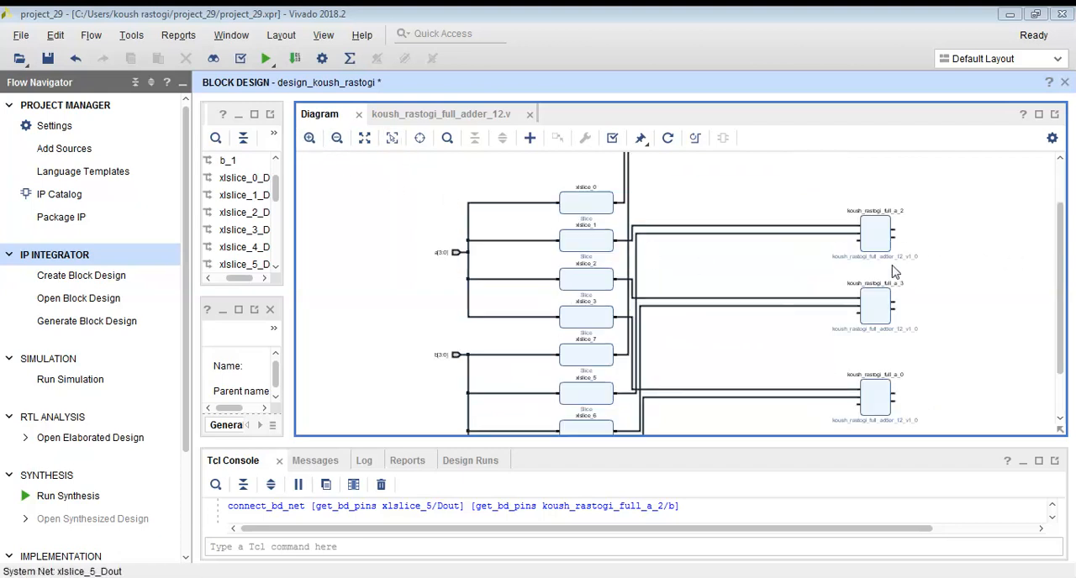
pyautogui.scroll(1, 796, 290)
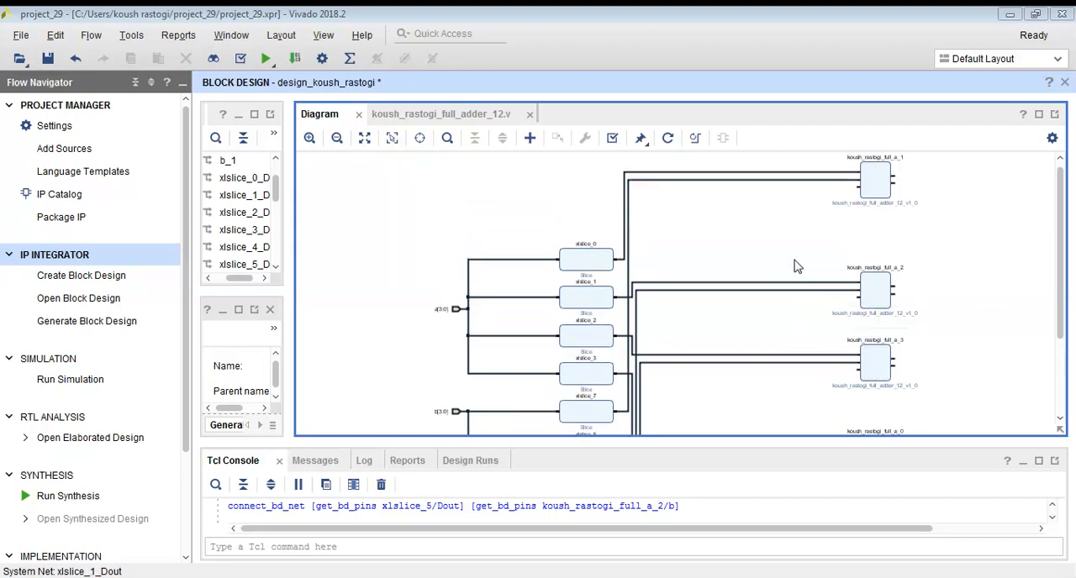
pyautogui.click(240, 577)
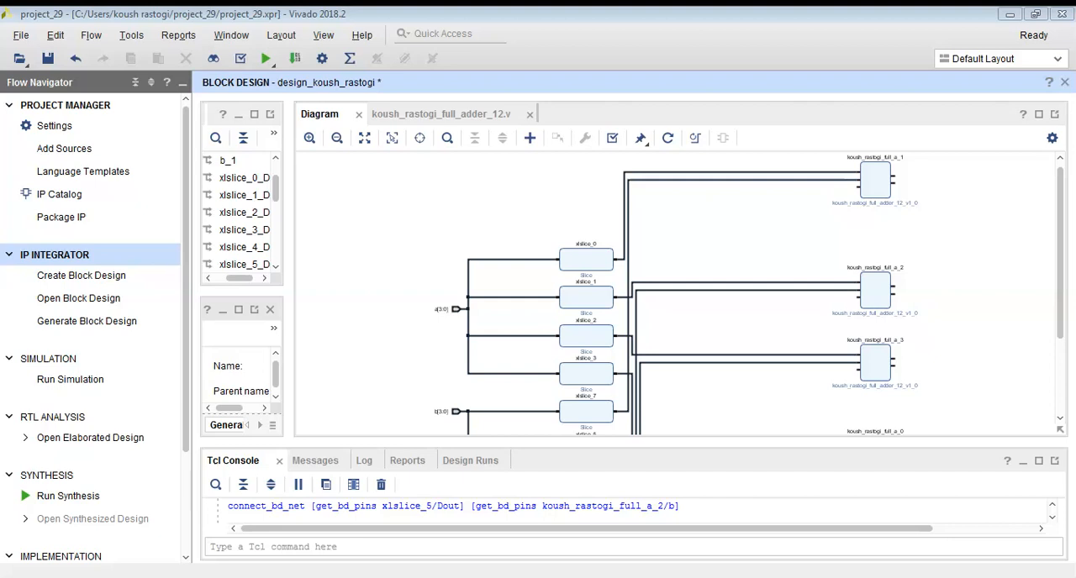
pyautogui.click(816, 272)
pyautogui.scroll(1, 925, 271)
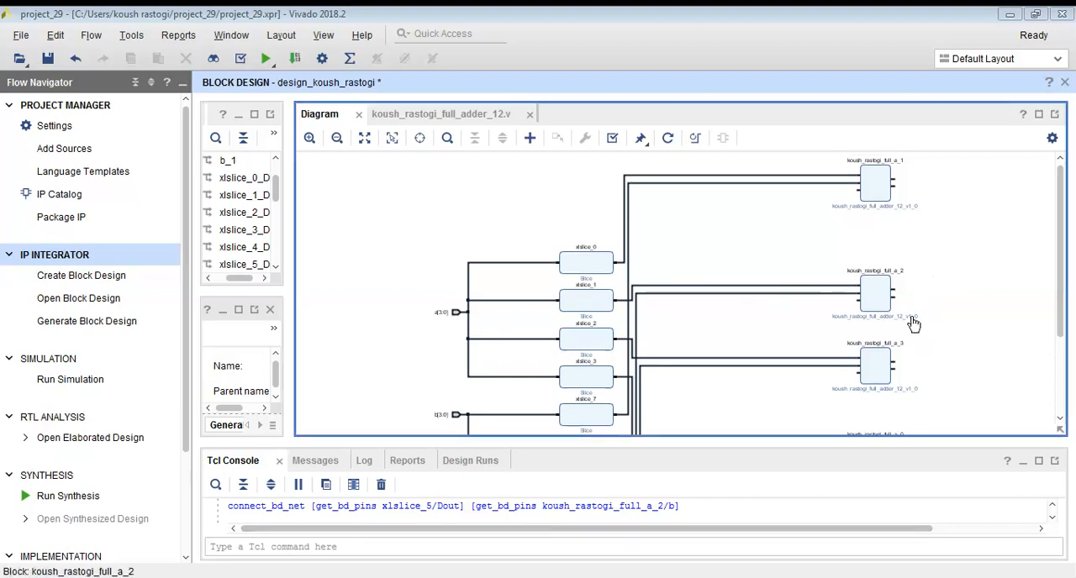
pyautogui.moveTo(749, 529); pyautogui.dragTo(905, 535)
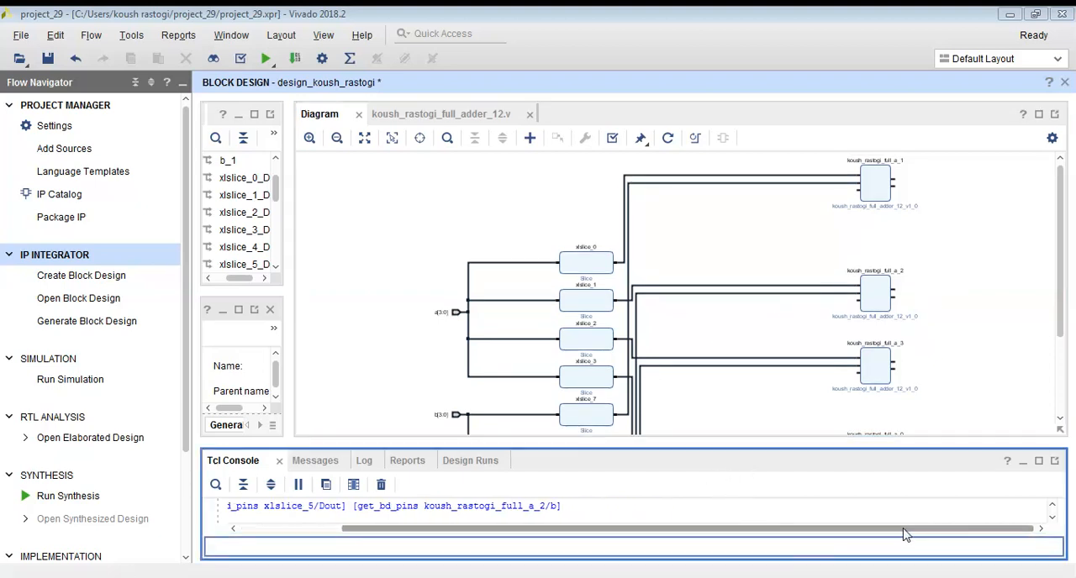
pyautogui.click(310, 139)
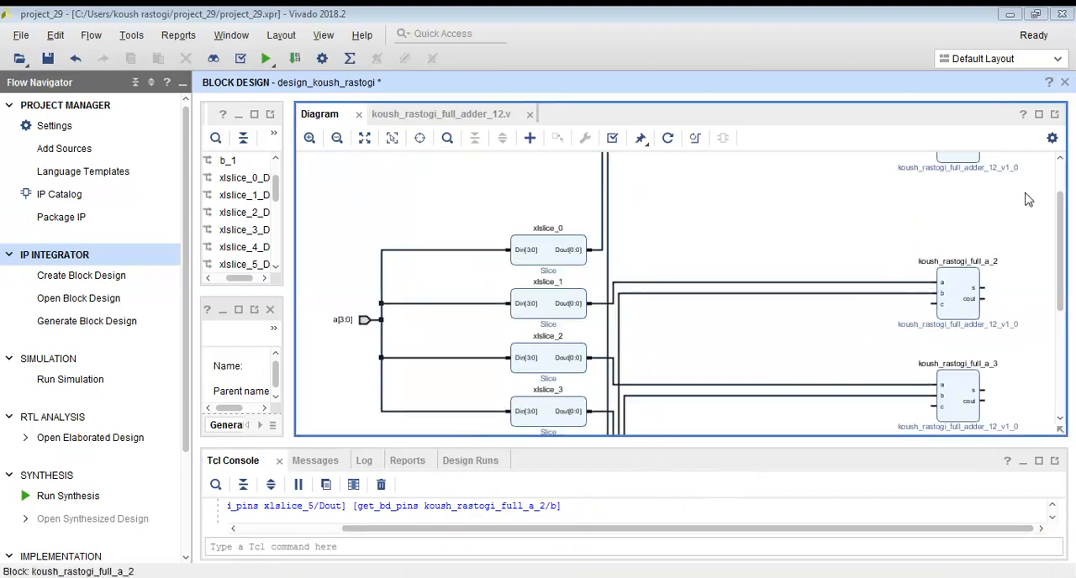
pyautogui.scroll(3, 990, 277)
pyautogui.rightClick(992, 188)
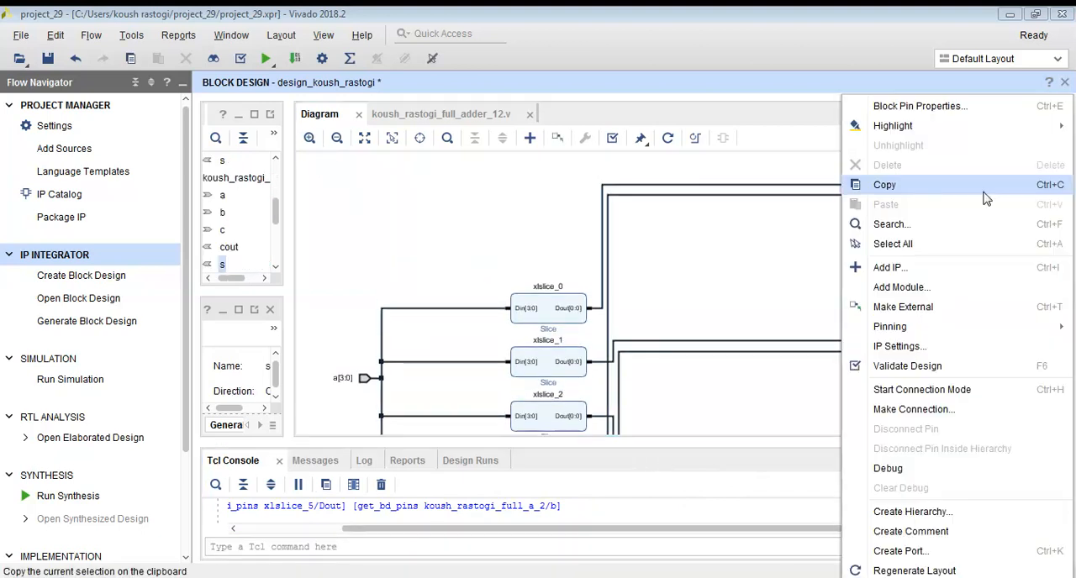
pyautogui.click(908, 307)
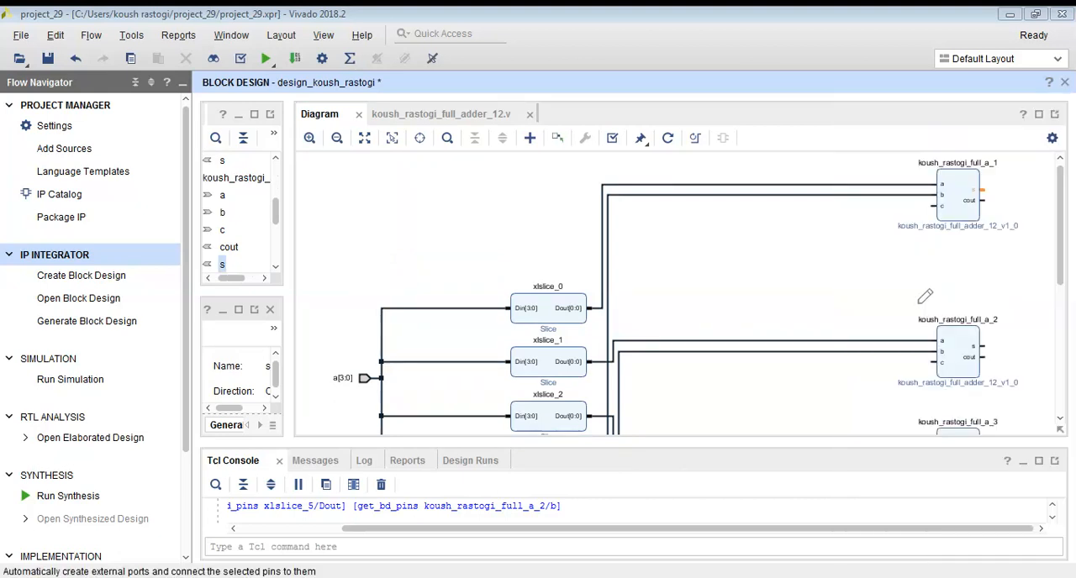
pyautogui.rightClick(937, 199)
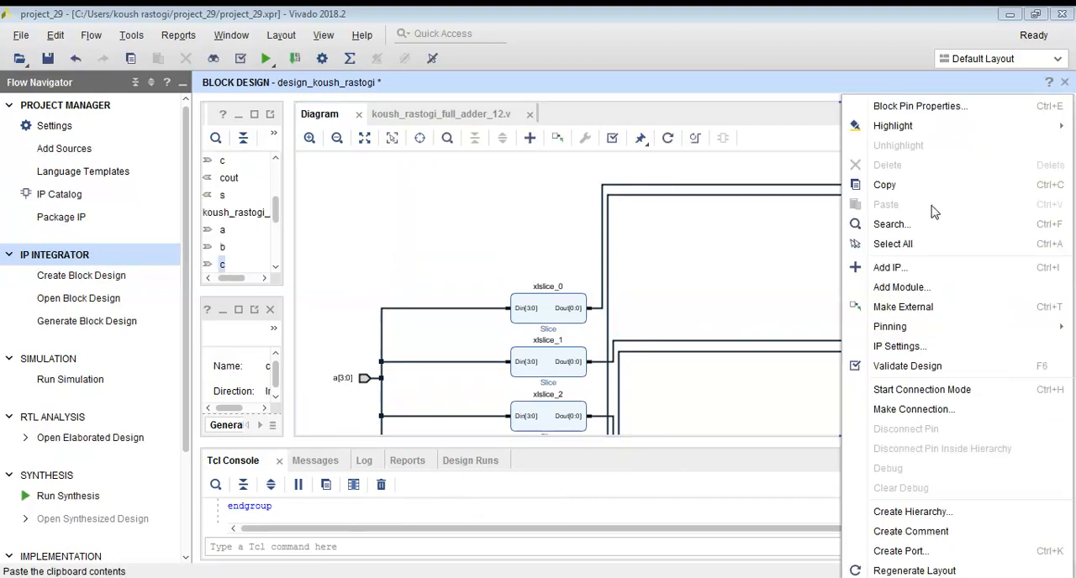
pyautogui.click(917, 303)
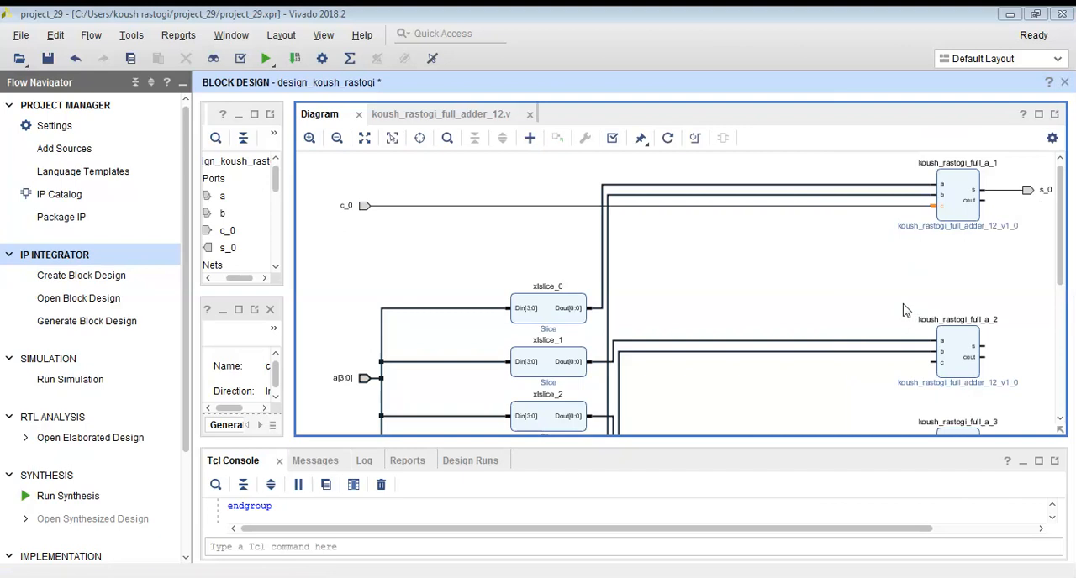
# Connect the cout pin of full_a_1 to the c pin of full_a_2 and make the s output of full_a_2 external.
pyautogui.moveTo(985, 201); pyautogui.dragTo(936, 361)
pyautogui.click(879, 292)
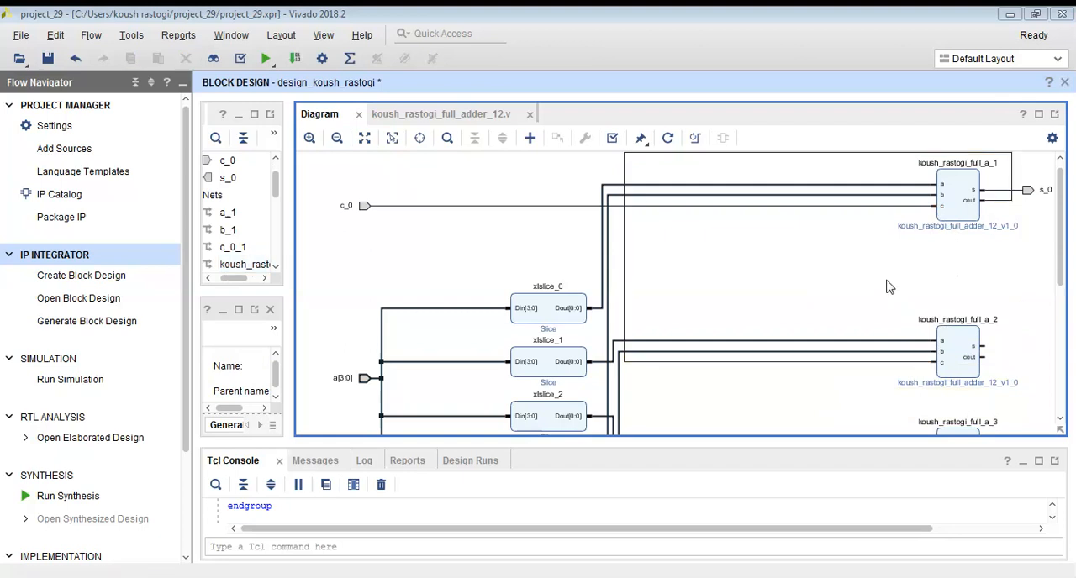
pyautogui.scroll(-3, 908, 349)
pyautogui.scroll(2, 911, 336)
pyautogui.scroll(-1, 945, 313)
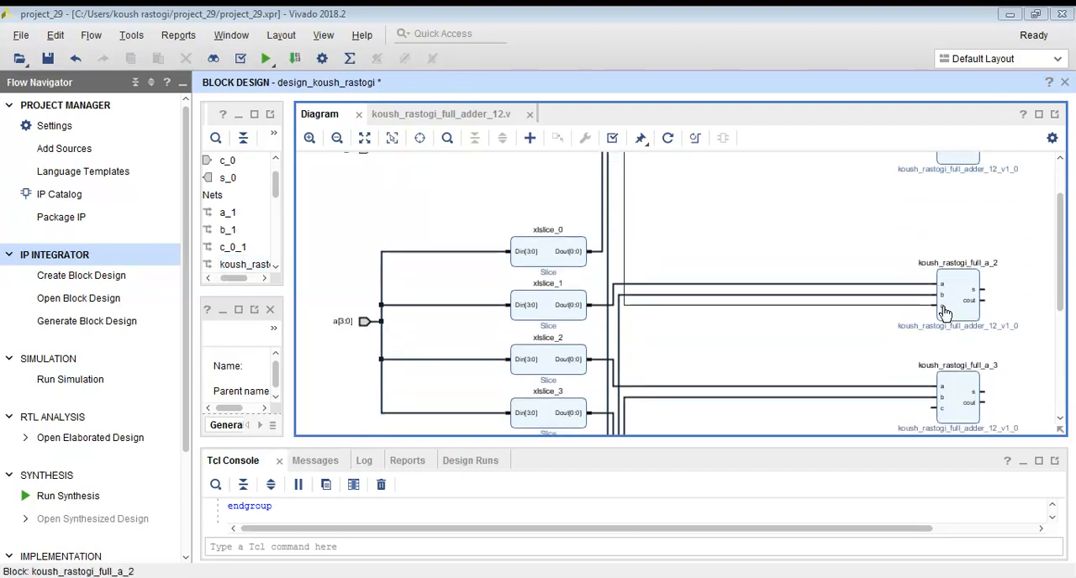
pyautogui.rightClick(983, 289)
pyautogui.click(975, 307)
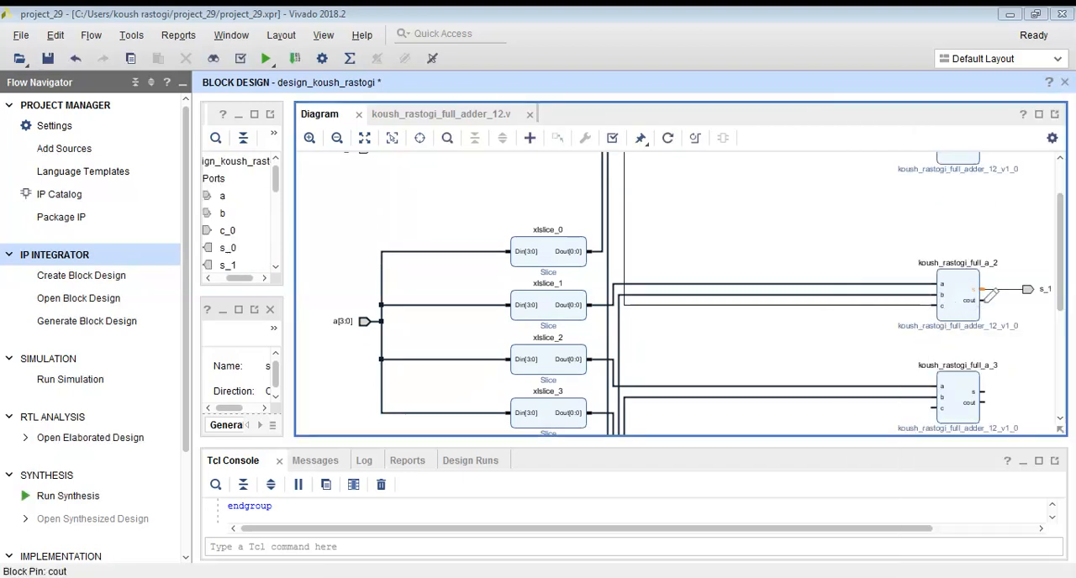
# Connect the cout pin of full_a_2 to the c pin of full_a_3 and make the s output of full_a_3 external.
pyautogui.click(982, 301)
pyautogui.moveTo(992, 292); pyautogui.dragTo(937, 408)
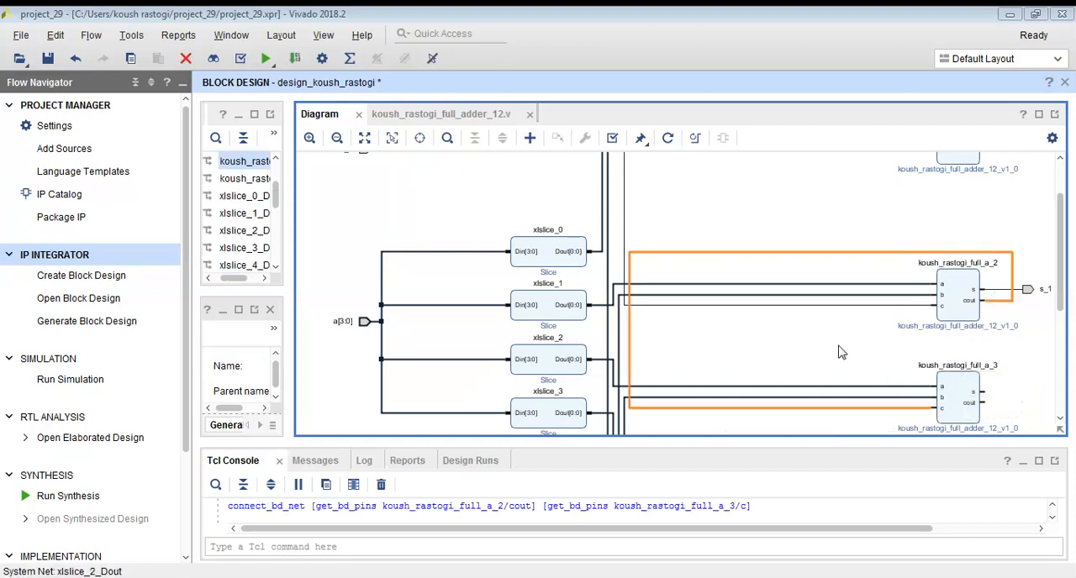
pyautogui.scroll(-2, 841, 351)
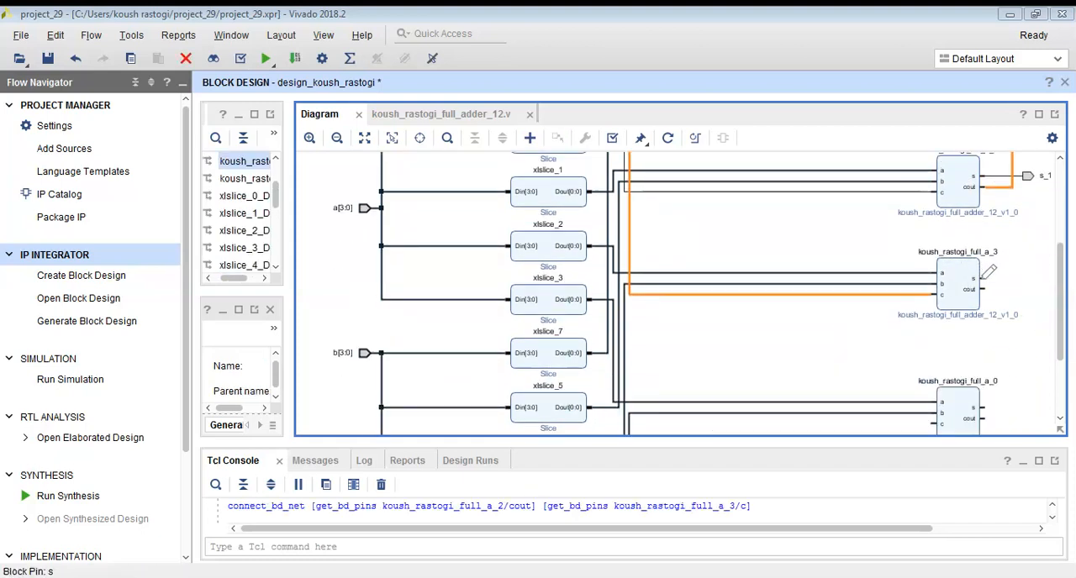
pyautogui.rightClick(990, 272)
pyautogui.click(956, 302)
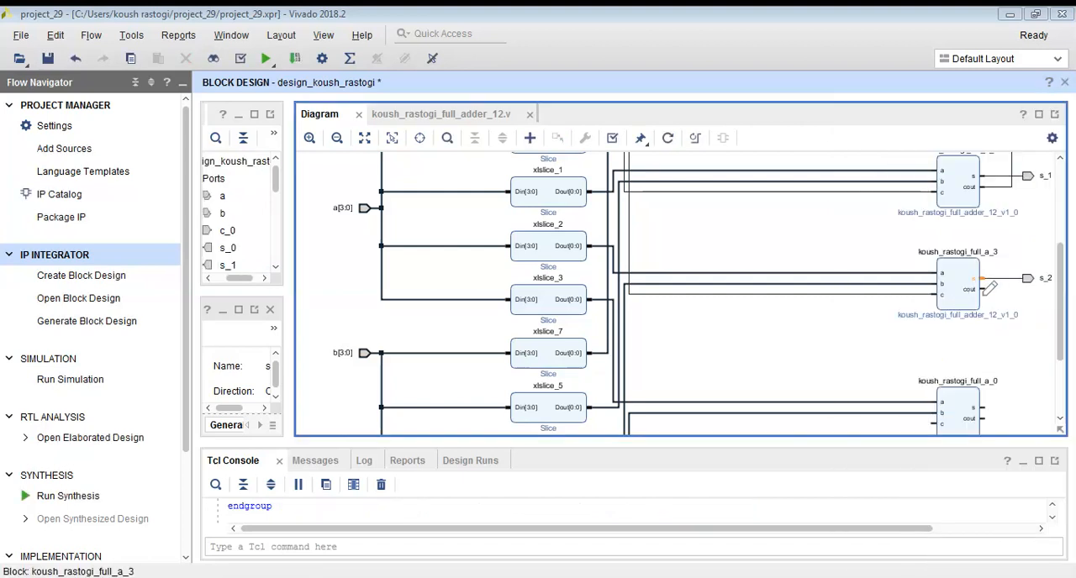
# Connect the cout pin of full_a_3 to the c pin of full_a_0.
pyautogui.scroll(-1, 990, 288)
pyautogui.moveTo(992, 253); pyautogui.dragTo(933, 394)
pyautogui.click(874, 325)
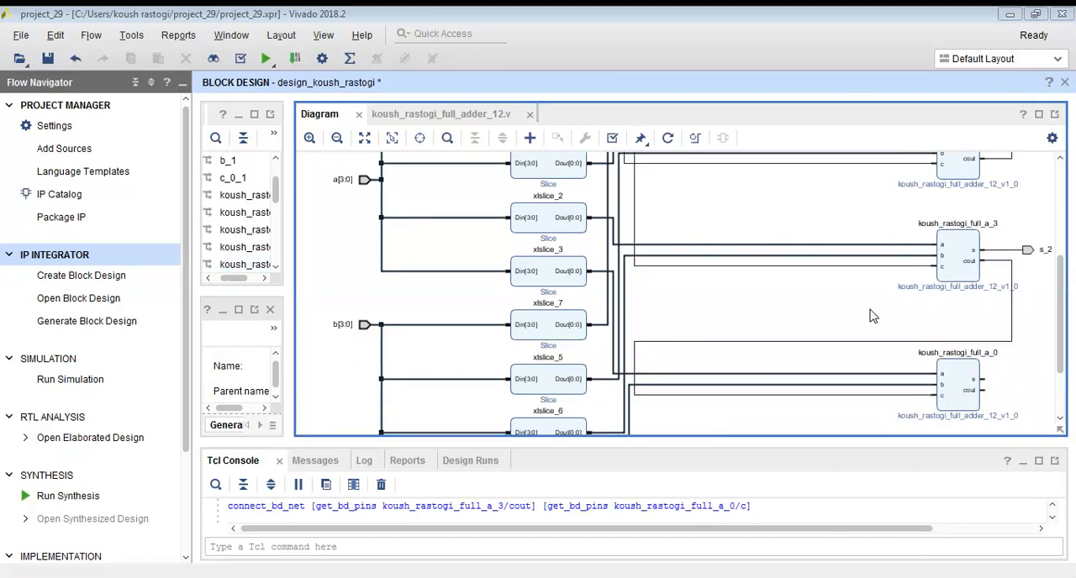
# Make the s and cout outputs of the last full adder, full_a_0, external.
pyautogui.scroll(-2, 870, 313)
pyautogui.rightClick(988, 315)
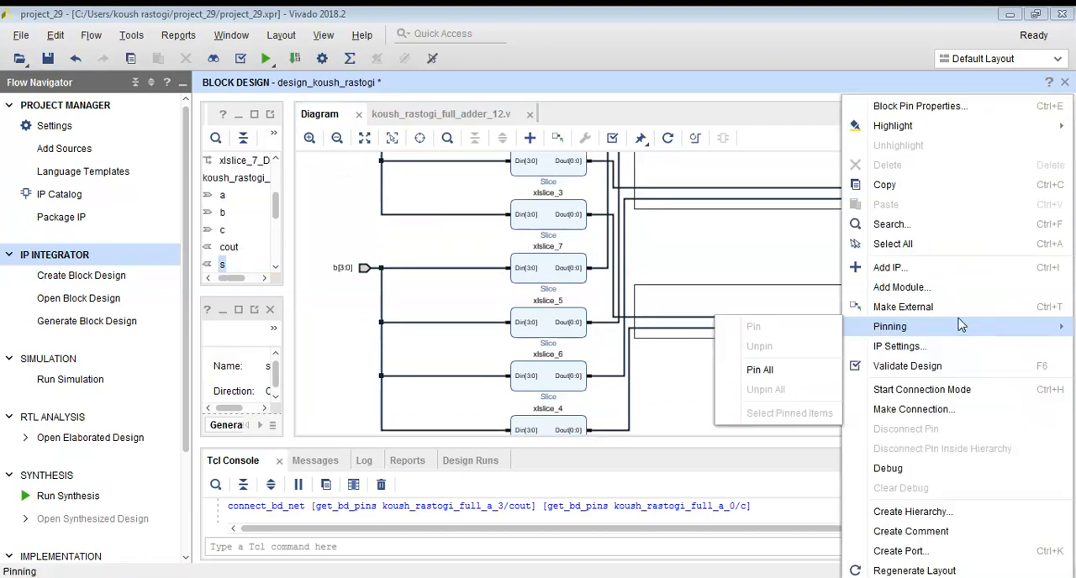
pyautogui.click(944, 311)
pyautogui.rightClick(988, 332)
pyautogui.click(965, 308)
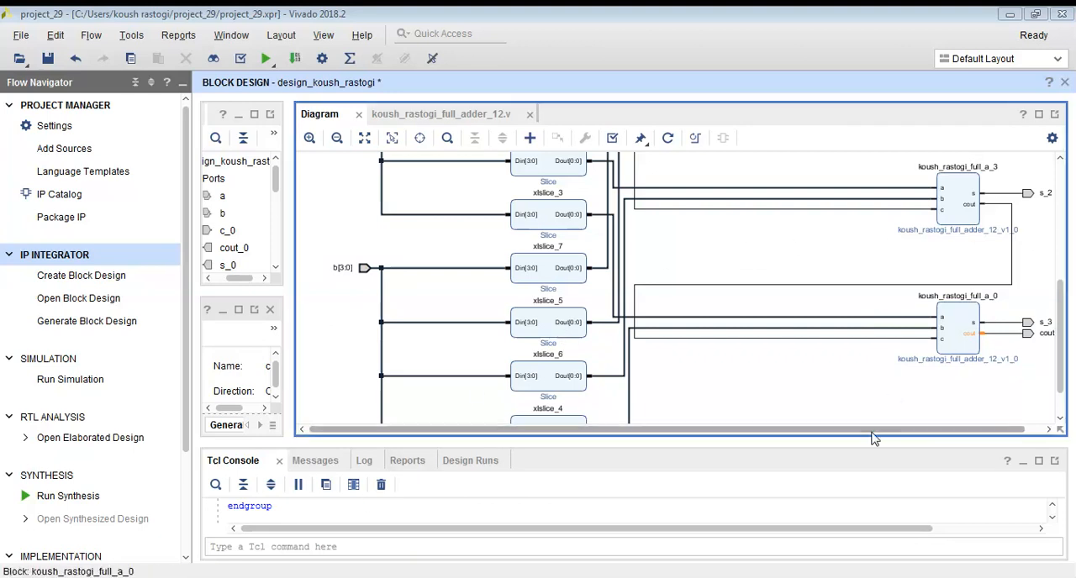
# Regenerate the layout of the complete 4-bit adder block design.
pyautogui.moveTo(874, 430); pyautogui.dragTo(899, 431)
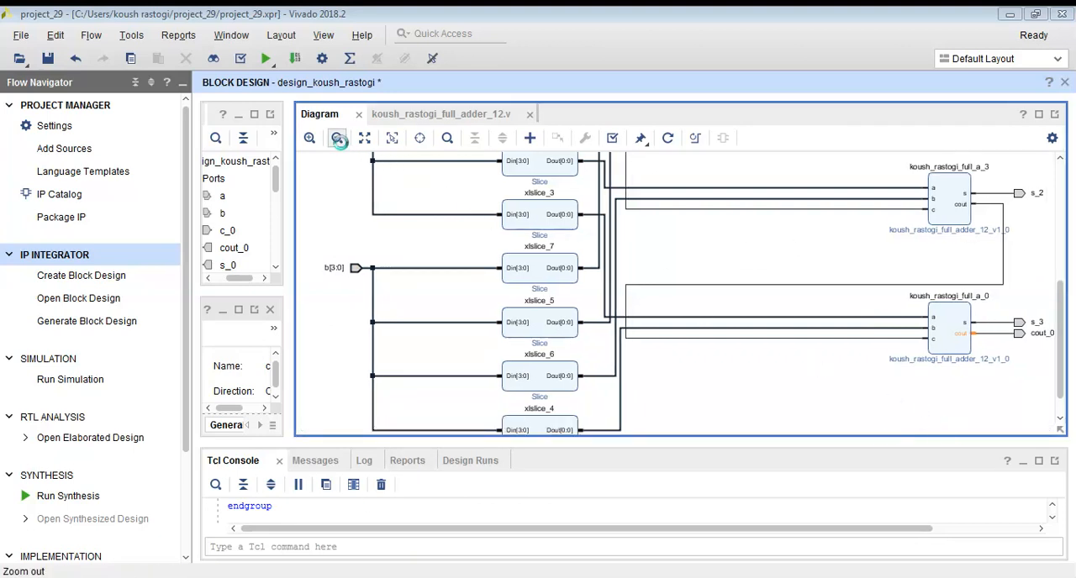
pyautogui.click(337, 139)
pyautogui.click(337, 139)
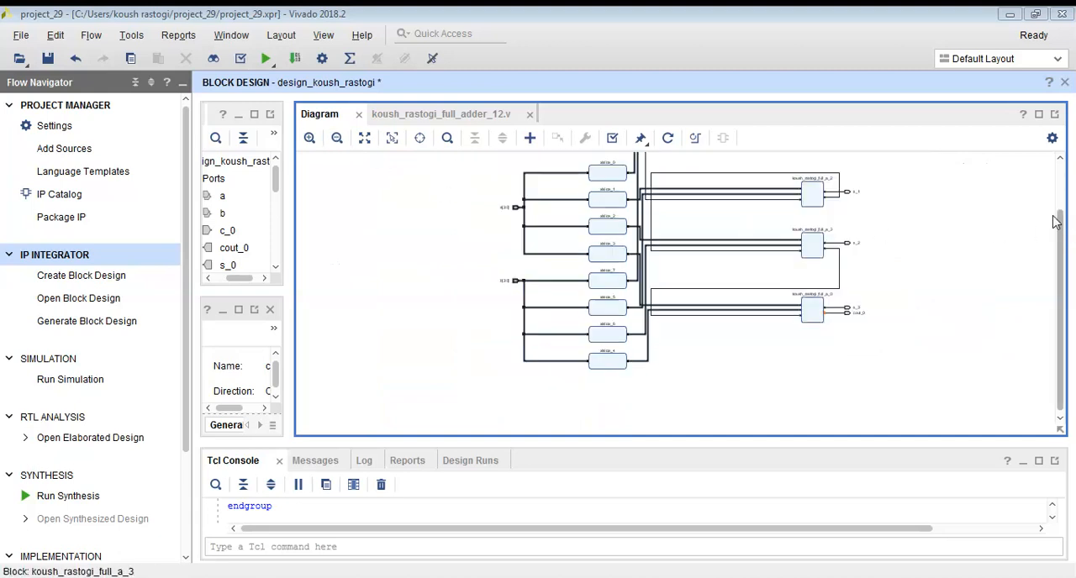
pyautogui.moveTo(1059, 223); pyautogui.dragTo(1058, 178)
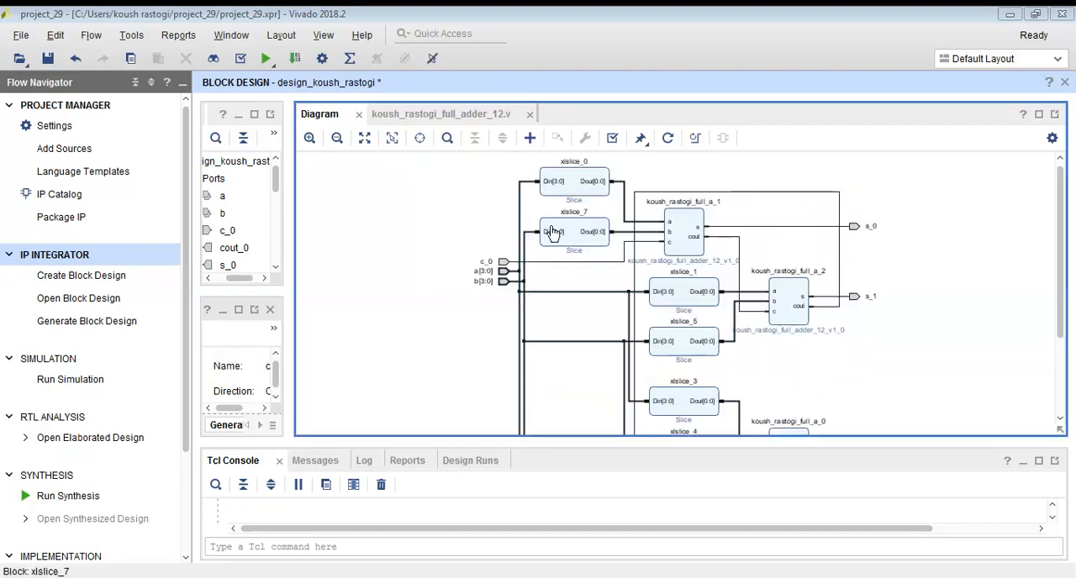
pyautogui.click(665, 143)
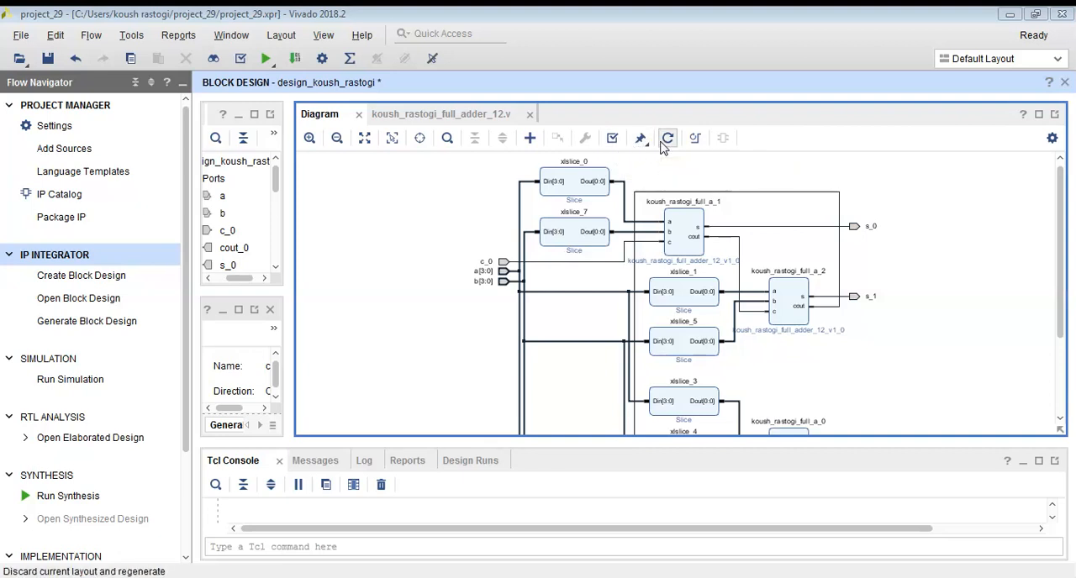
# Validate the block design and dismiss the validation message.
pyautogui.click(617, 145)
pyautogui.click(486, 343)
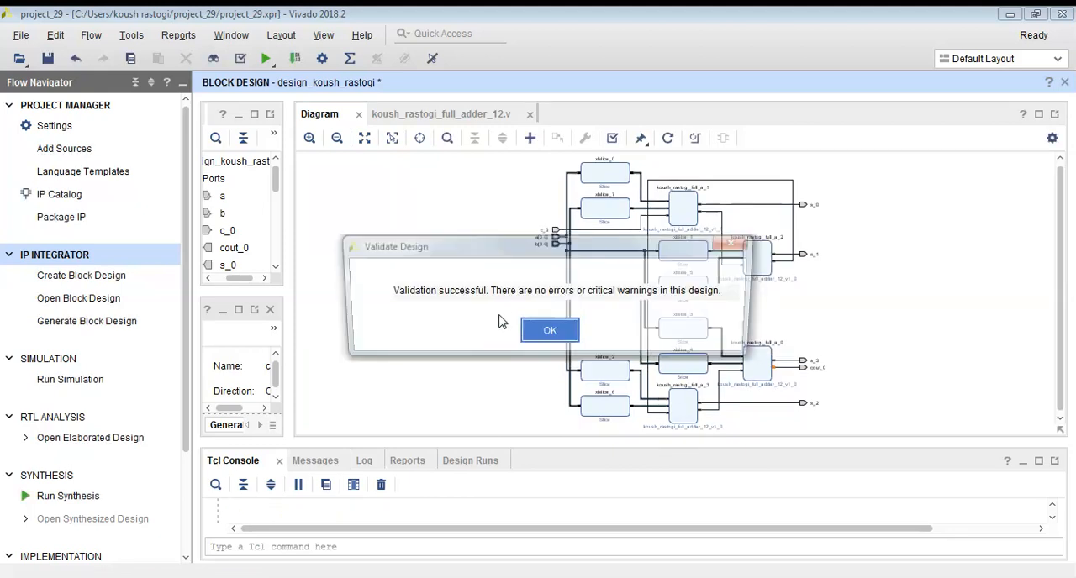
pyautogui.click(524, 338)
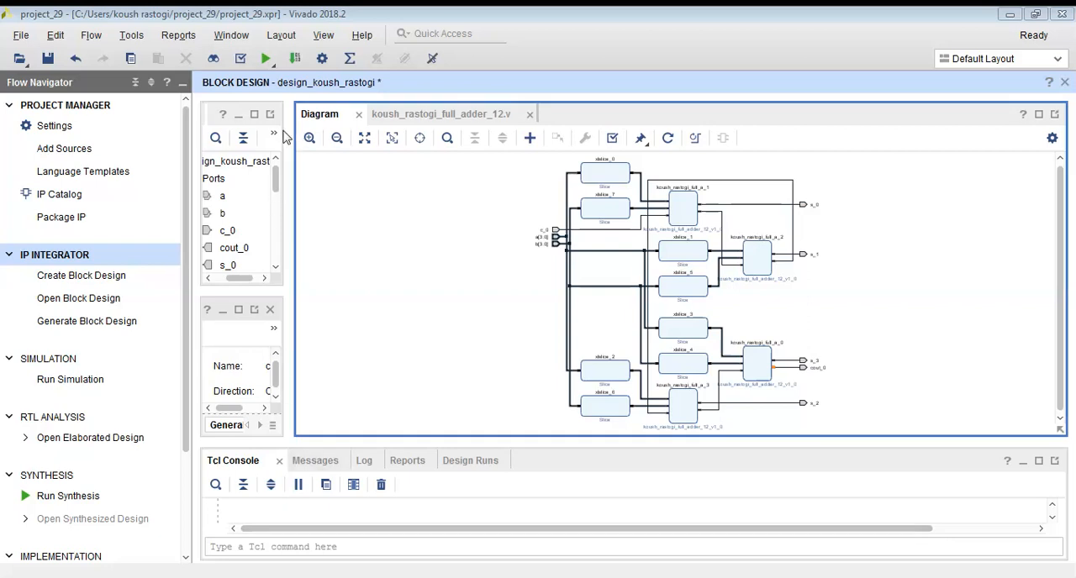
# Create an HDL wrapper for the 4-bit adder block design, letting Vivado manage and auto-update it.
pyautogui.moveTo(285, 129); pyautogui.dragTo(576, 130)
pyautogui.click(257, 162)
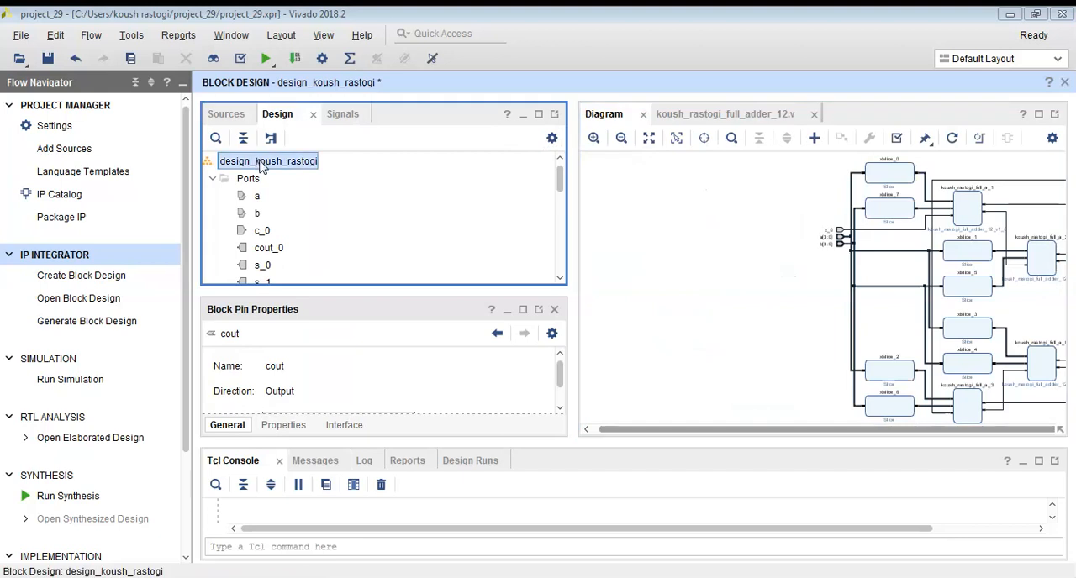
pyautogui.rightClick(256, 162)
pyautogui.click(228, 116)
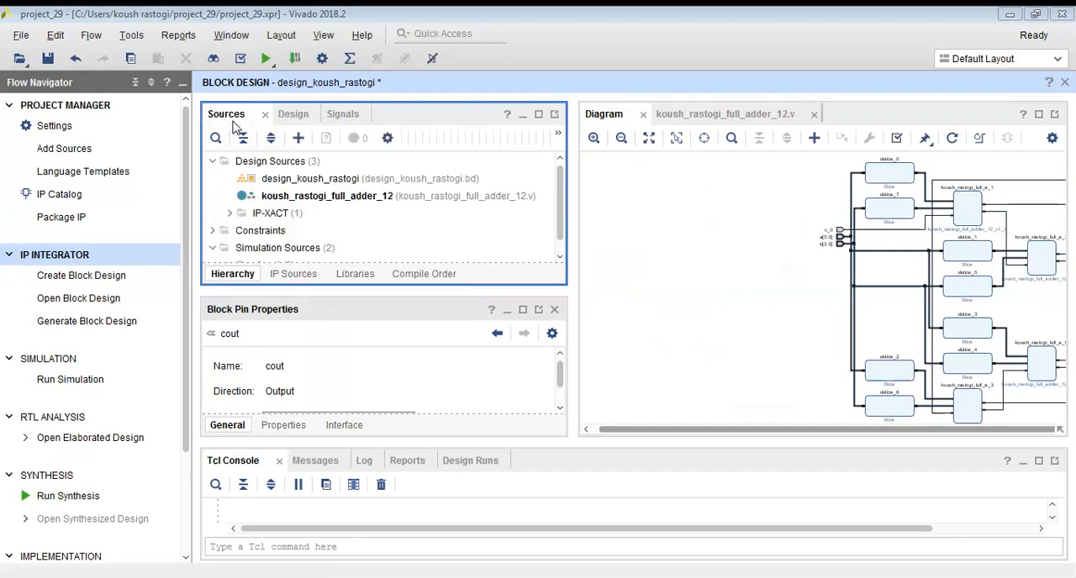
pyautogui.click(300, 179)
pyautogui.rightClick(299, 178)
pyautogui.click(344, 158)
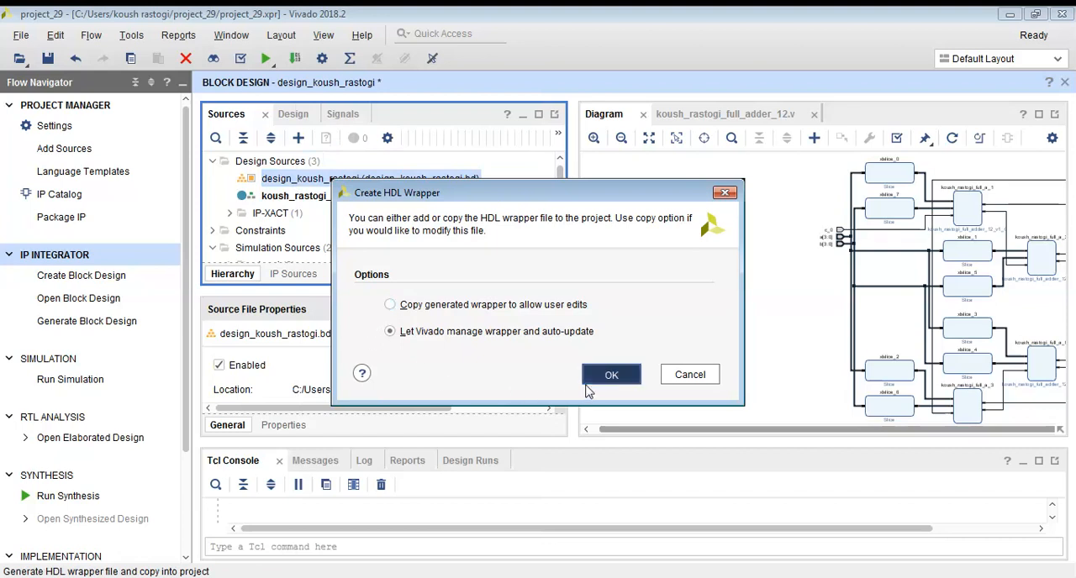
pyautogui.click(611, 374)
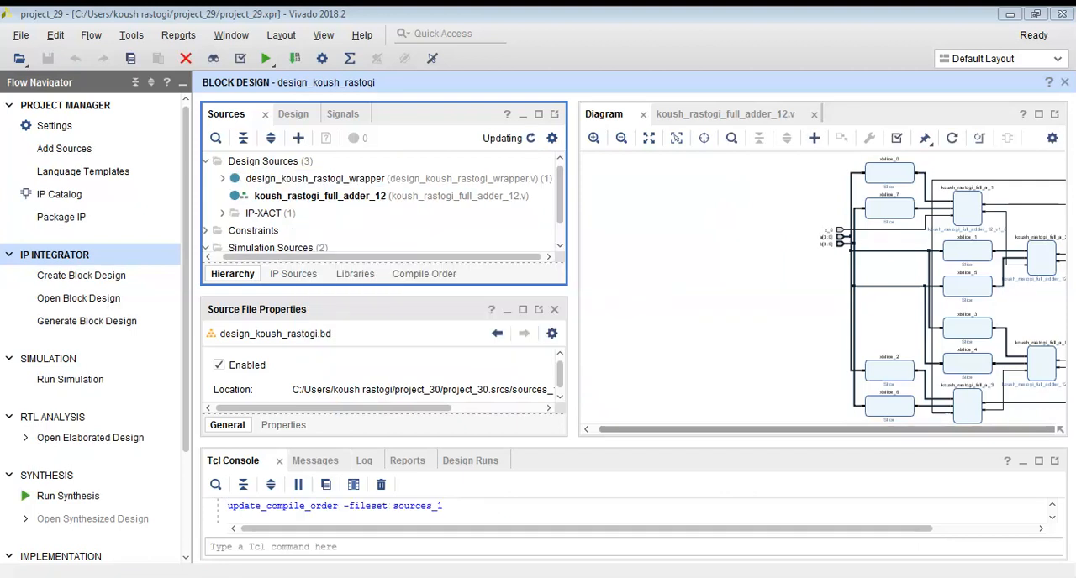
# Launch a behavioral simulation of the wrapped block design.
pyautogui.click(76, 379)
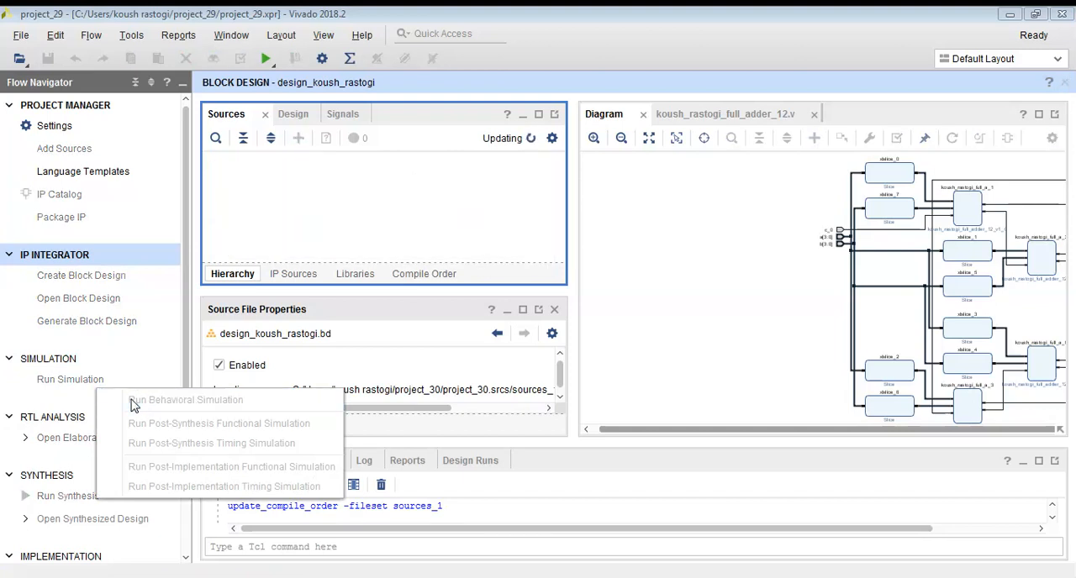
pyautogui.click(185, 400)
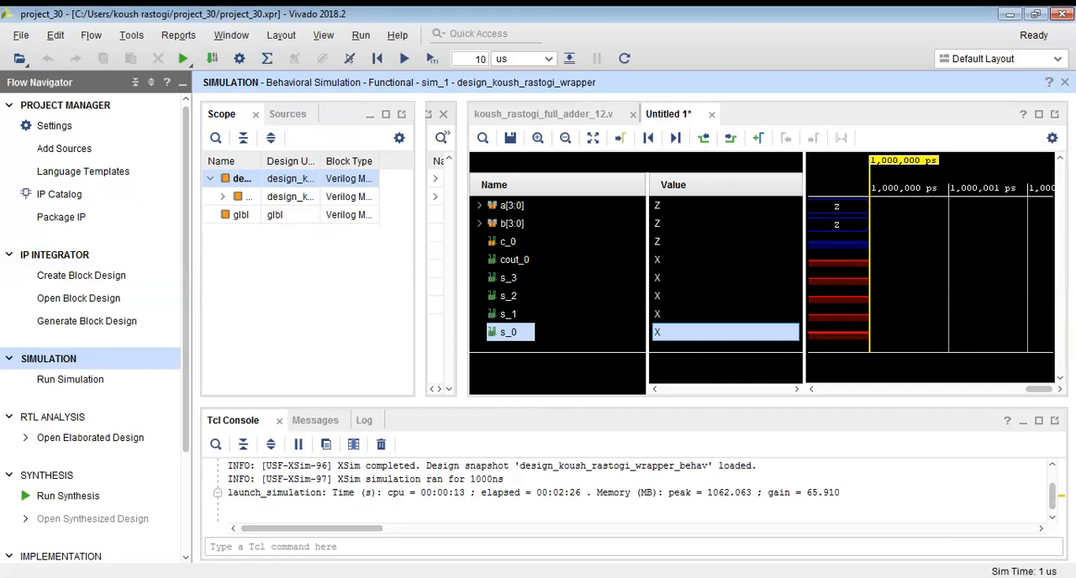
# Force input a[3:0] to the constant binary value 1000.
pyautogui.rightClick(528, 209)
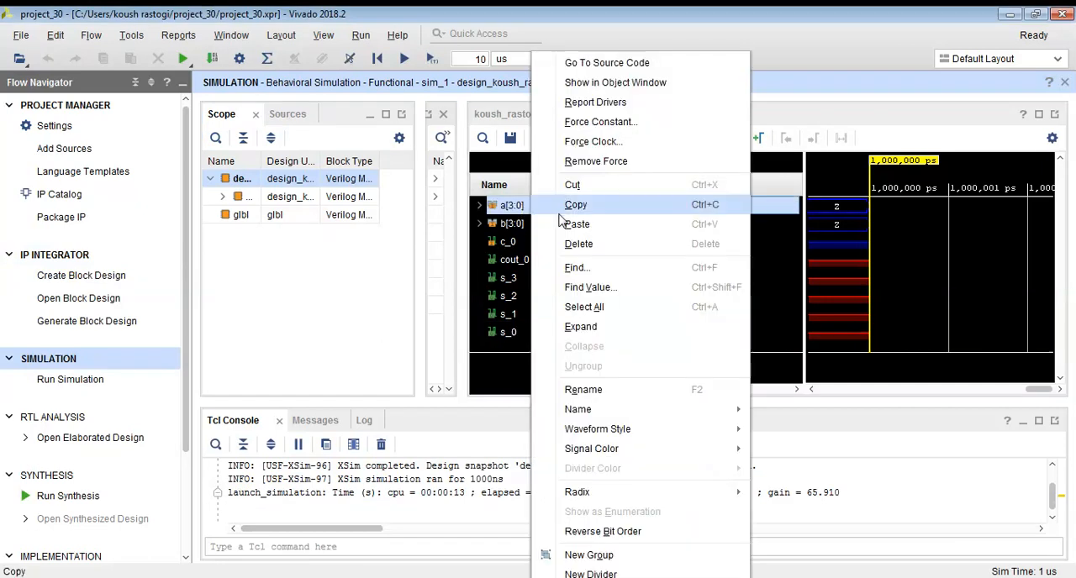
pyautogui.click(586, 129)
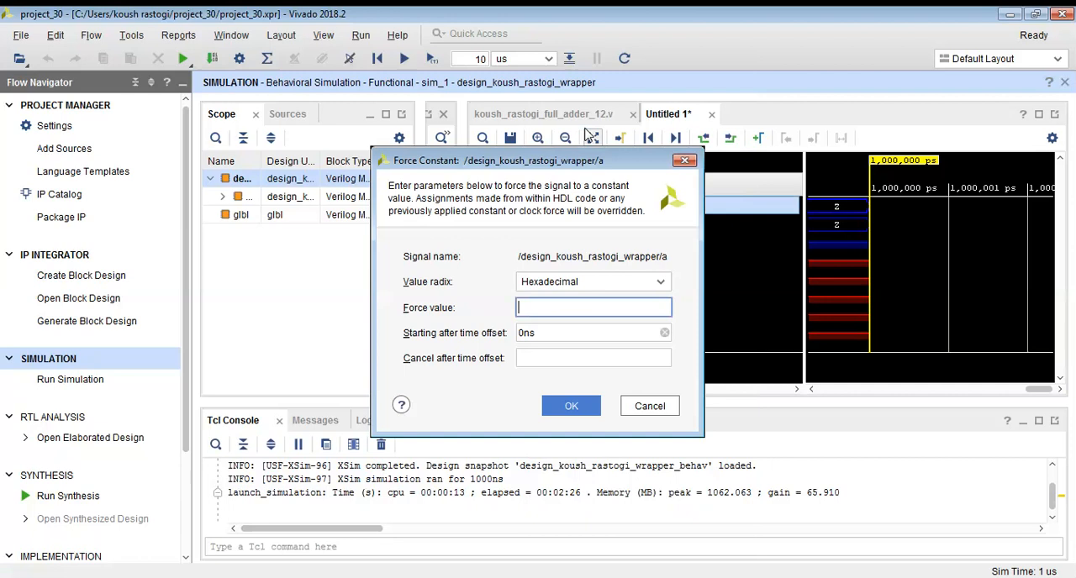
pyautogui.click(543, 283)
pyautogui.click(538, 303)
pyautogui.click(544, 304)
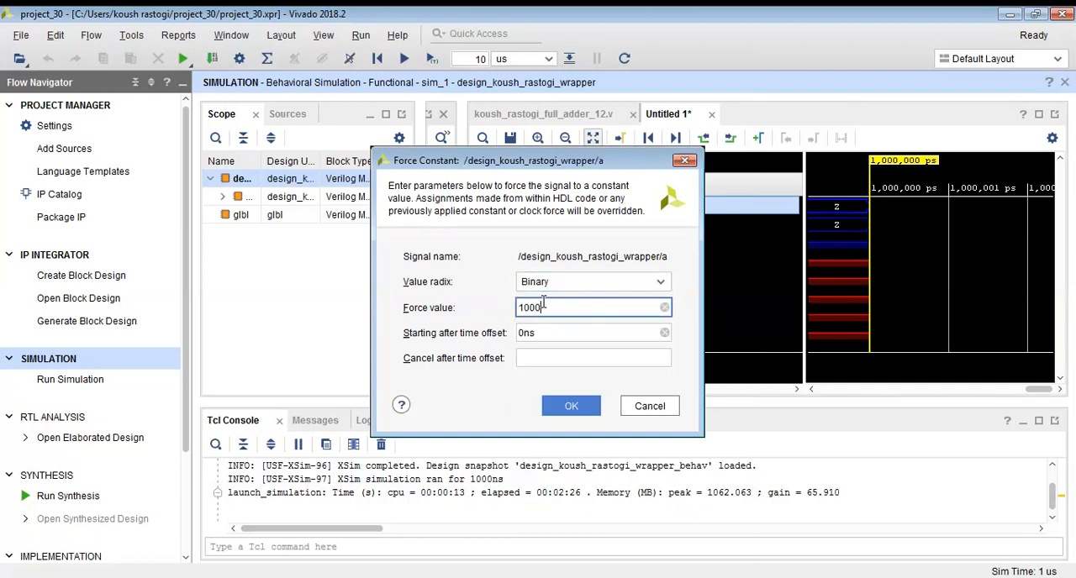
pyautogui.click(562, 405)
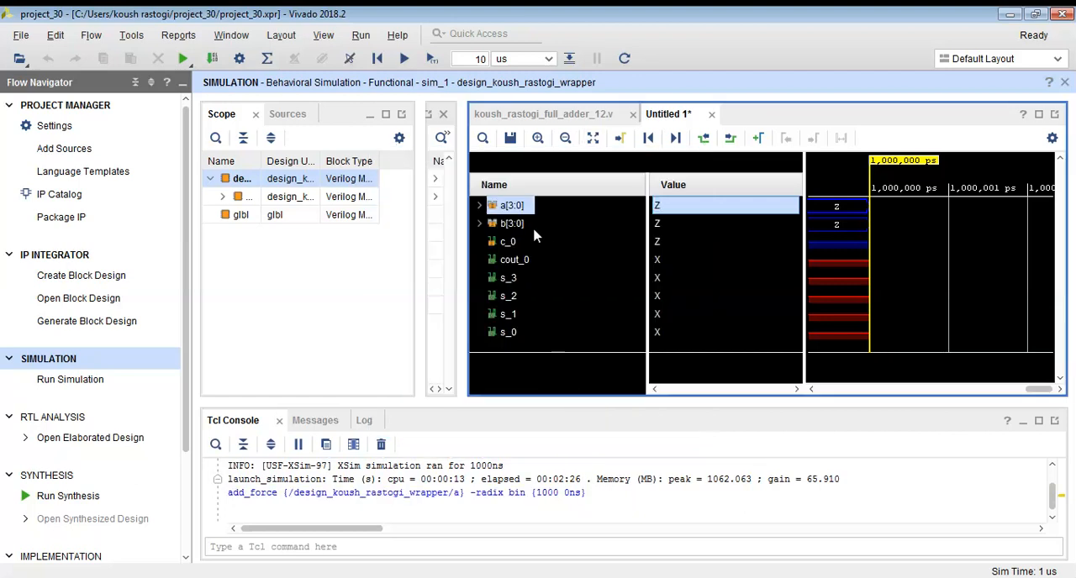
# Force input b[3:0] to the constant binary value 0011.
pyautogui.click(514, 224)
pyautogui.rightClick(525, 232)
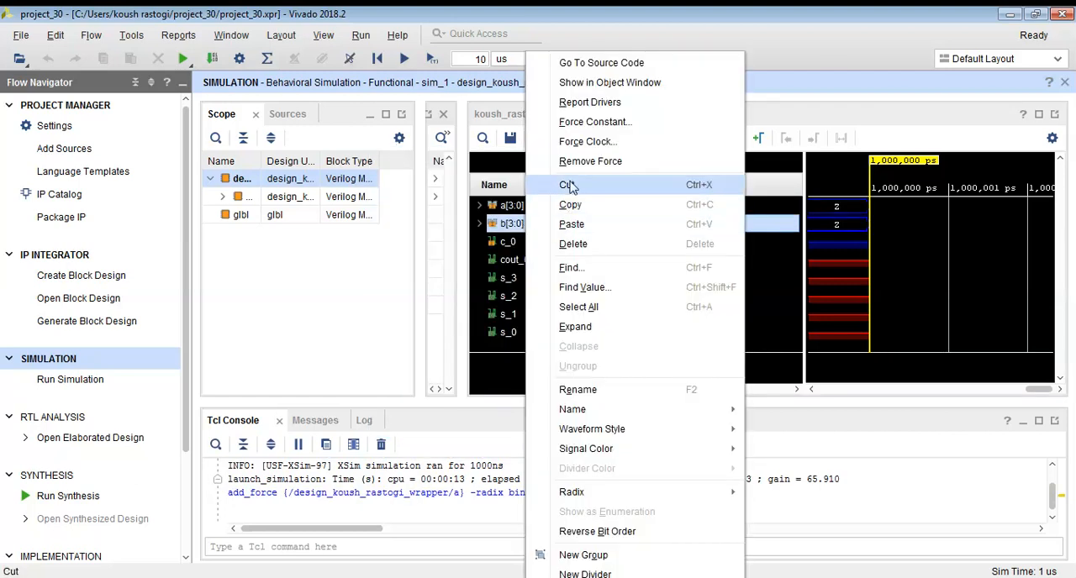
pyautogui.click(601, 128)
pyautogui.click(565, 308)
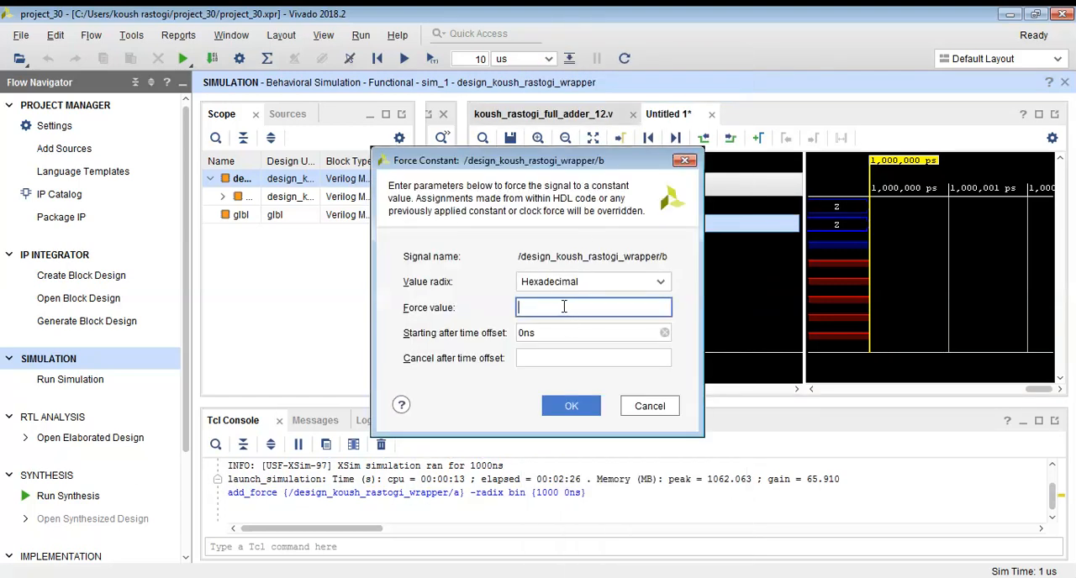
pyautogui.click(589, 282)
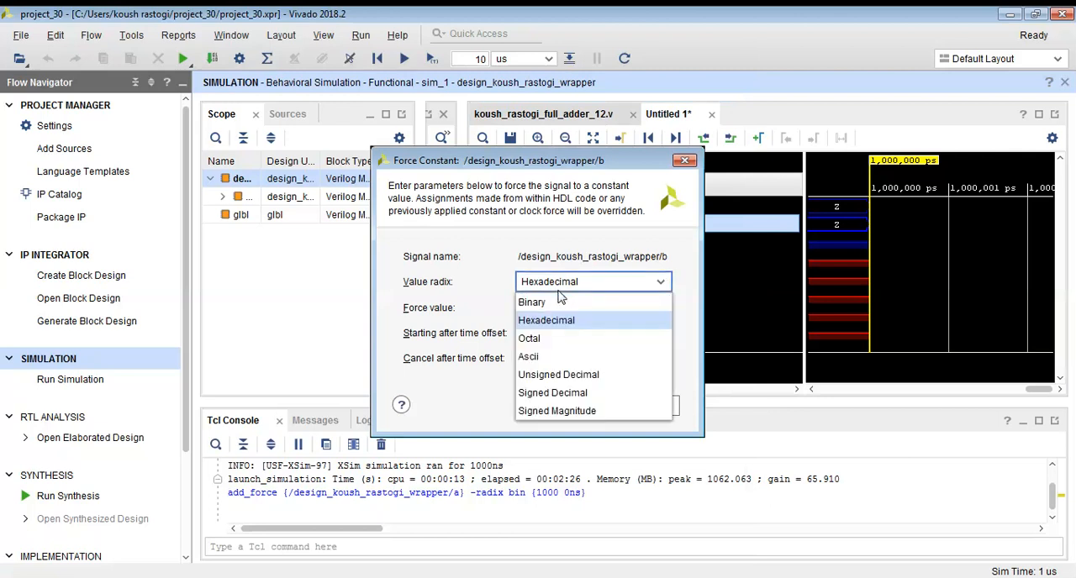
pyautogui.click(556, 296)
pyautogui.click(570, 407)
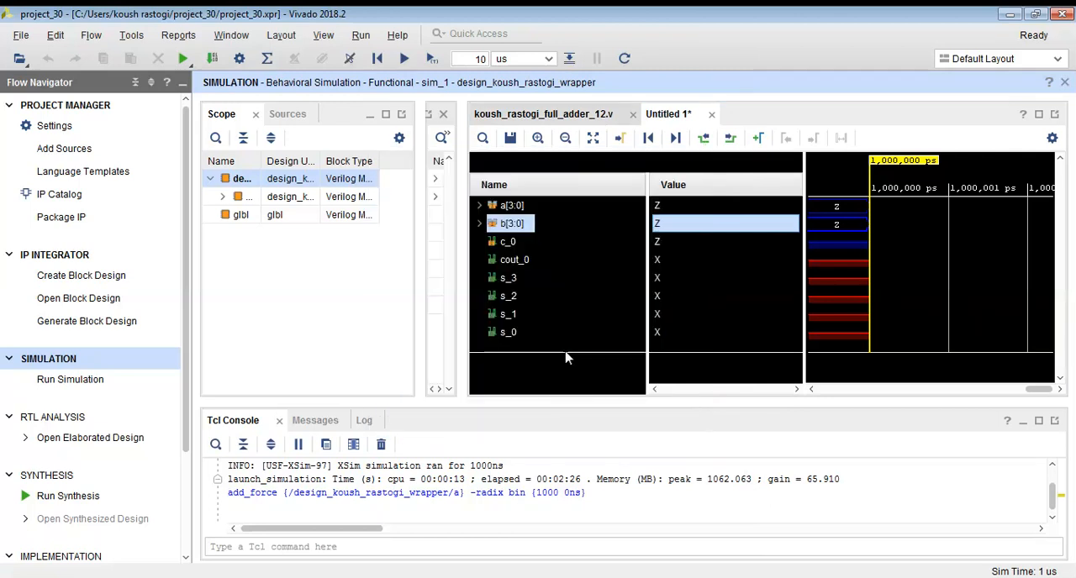
# Force the carry input c_0 to the constant binary value 0.
pyautogui.rightClick(514, 243)
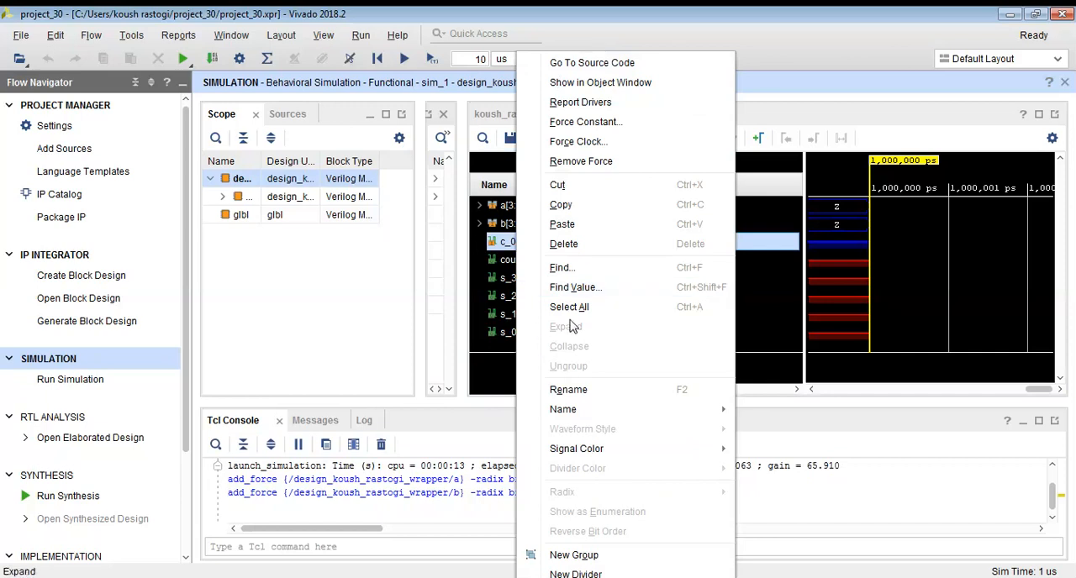
pyautogui.click(580, 122)
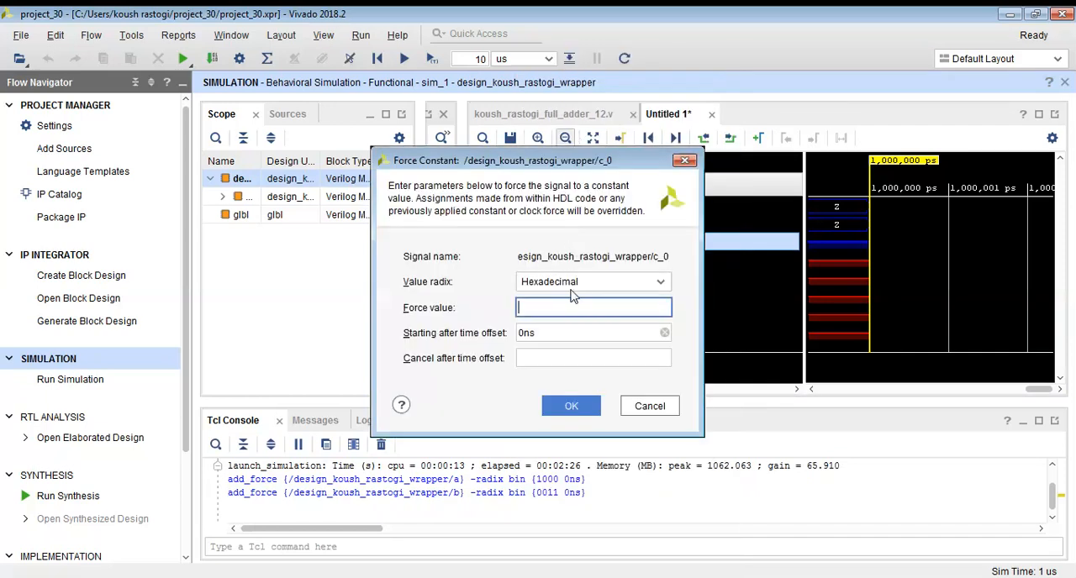
pyautogui.click(561, 289)
pyautogui.click(559, 307)
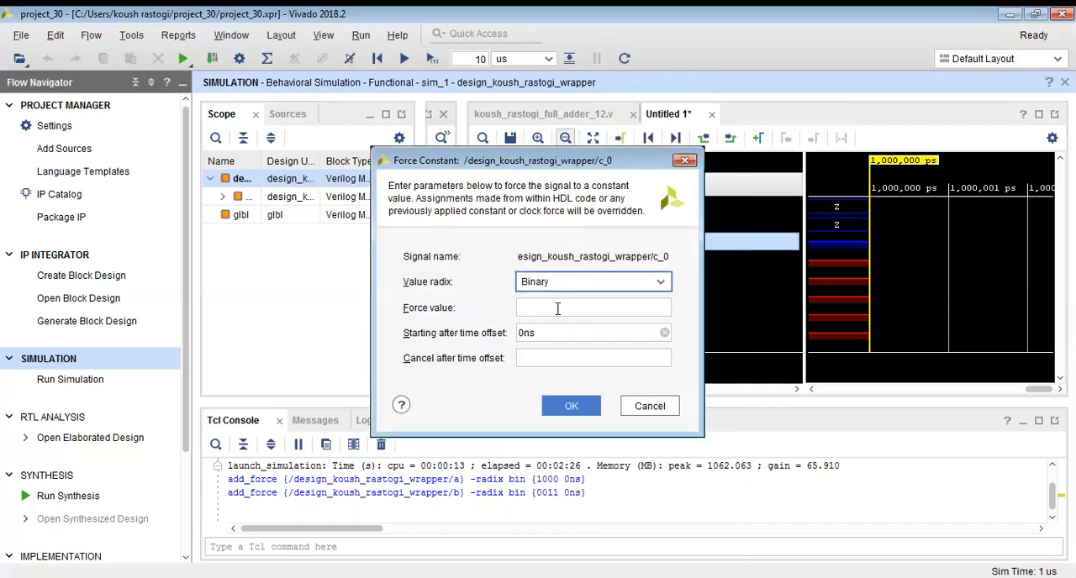
pyautogui.click(571, 406)
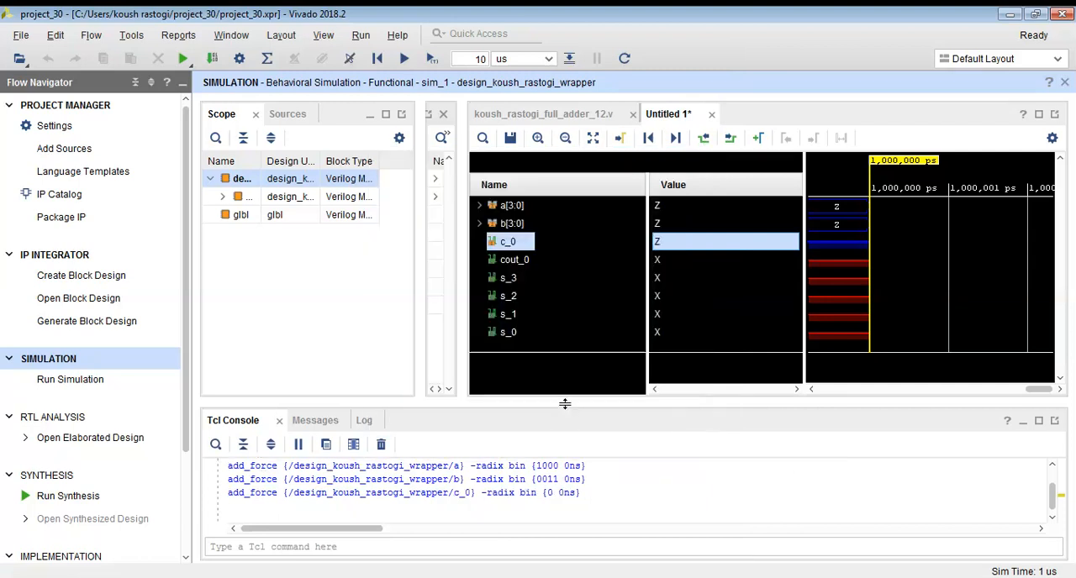
# Combine cout_0, s_3, s_2, s_1 and s_0 into a new virtual bus, keeping its default name.
pyautogui.click(522, 262)
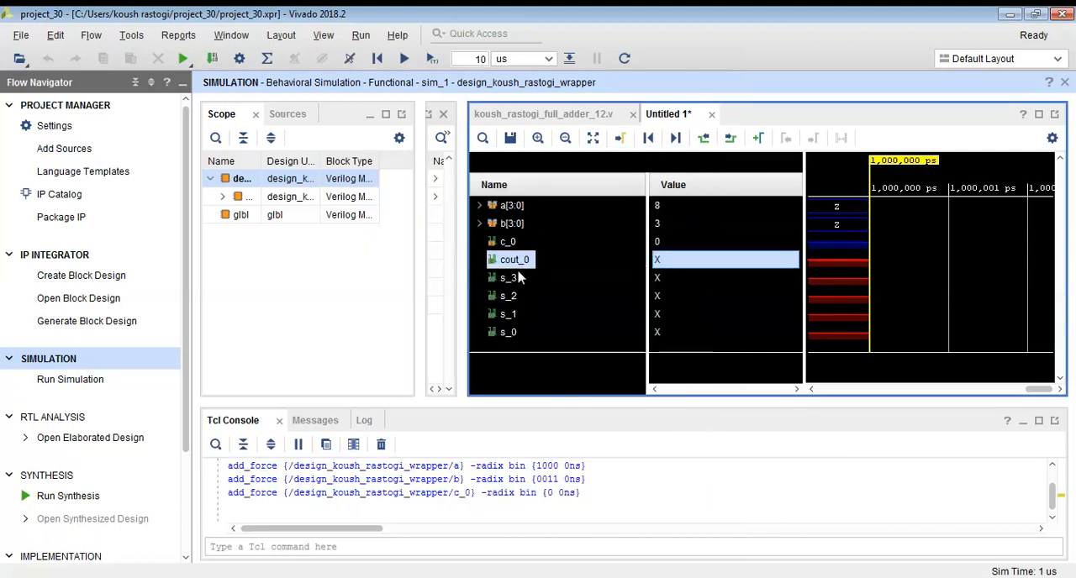
pyautogui.moveTo(509, 288); pyautogui.dragTo(504, 334)
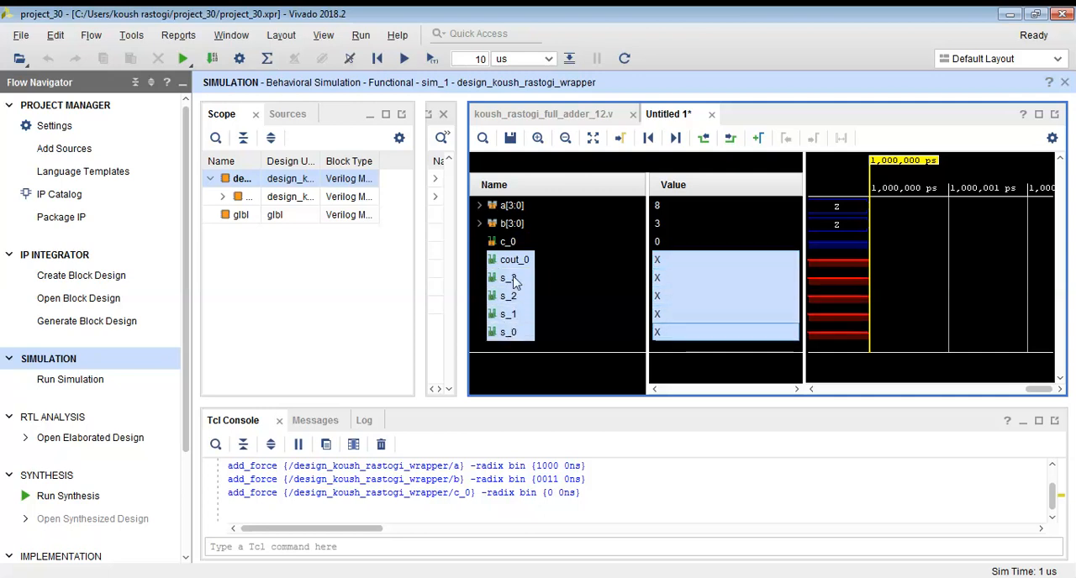
pyautogui.rightClick(505, 333)
pyautogui.click(593, 575)
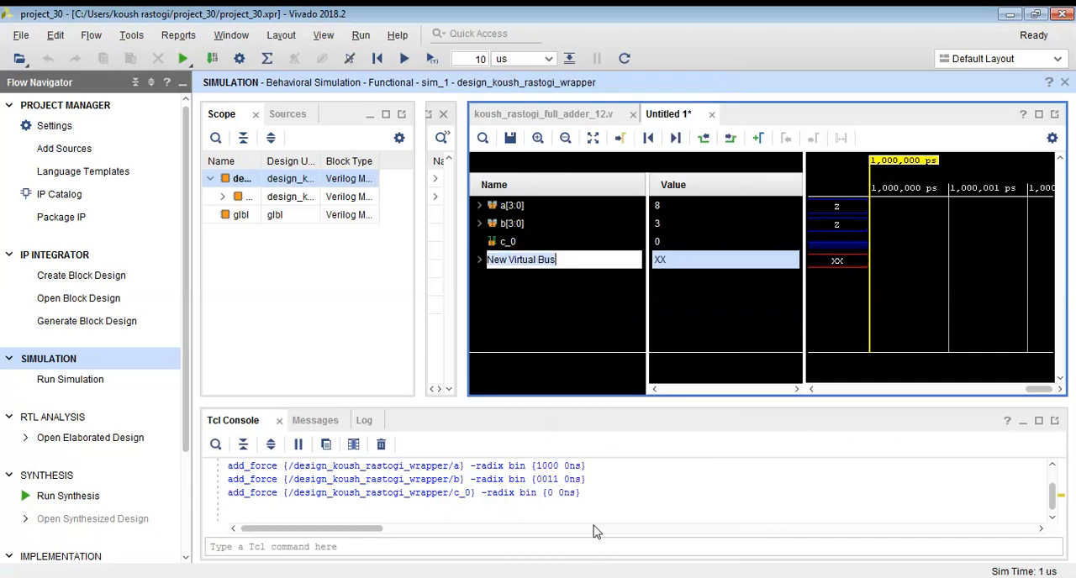
pyautogui.click(589, 312)
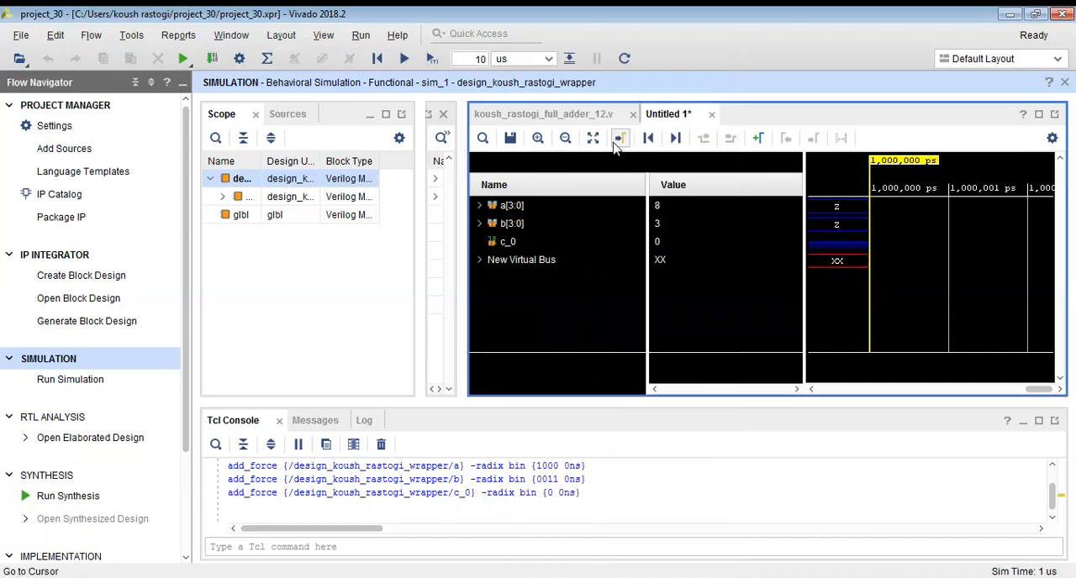
# Run the simulation for 10 us and display the virtual bus in unsigned decimal radix.
pyautogui.click(431, 60)
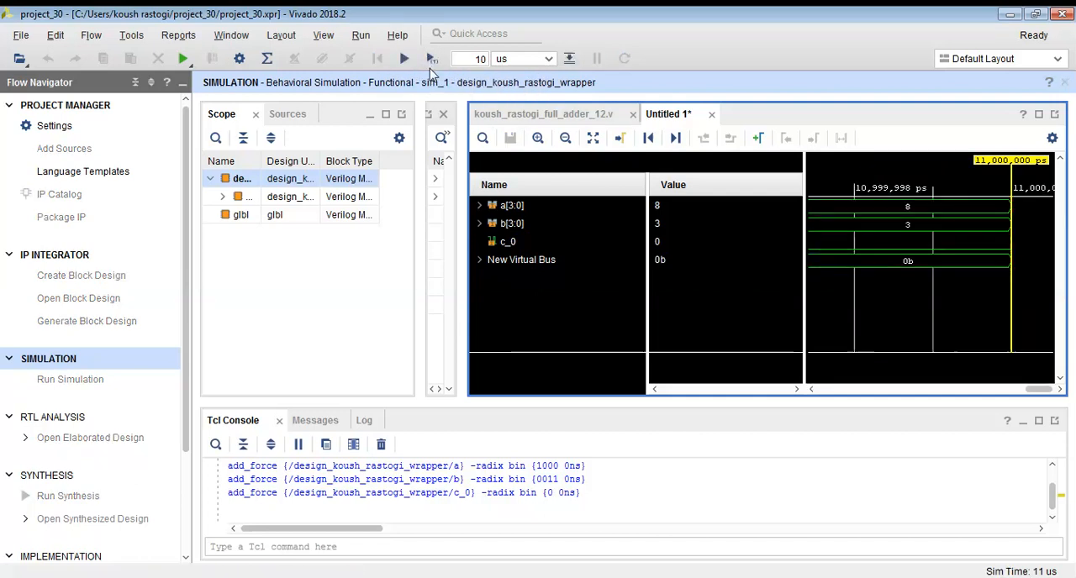
pyautogui.click(866, 267)
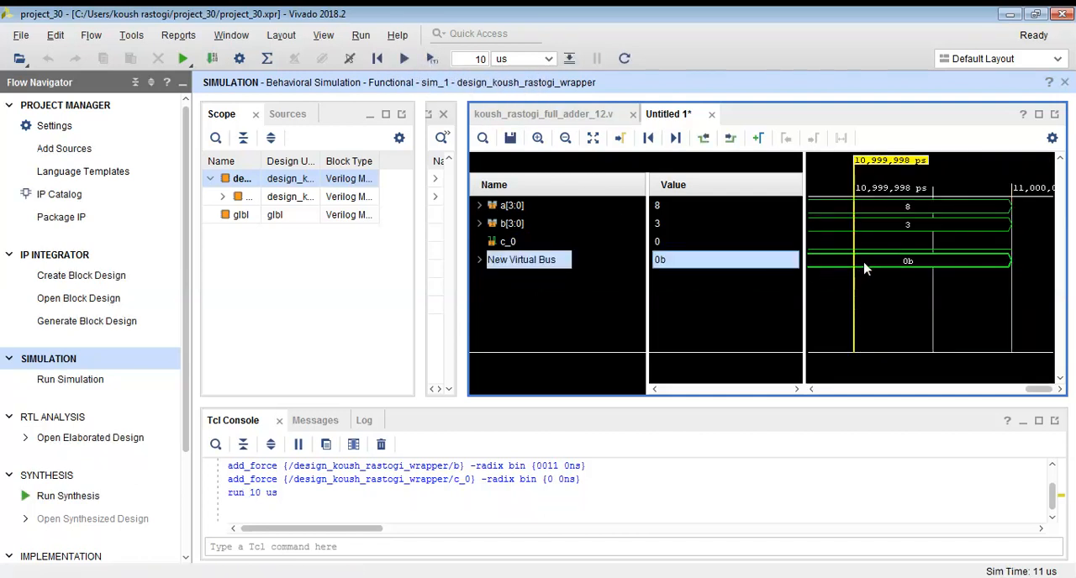
pyautogui.rightClick(552, 264)
pyautogui.moveTo(662, 496)
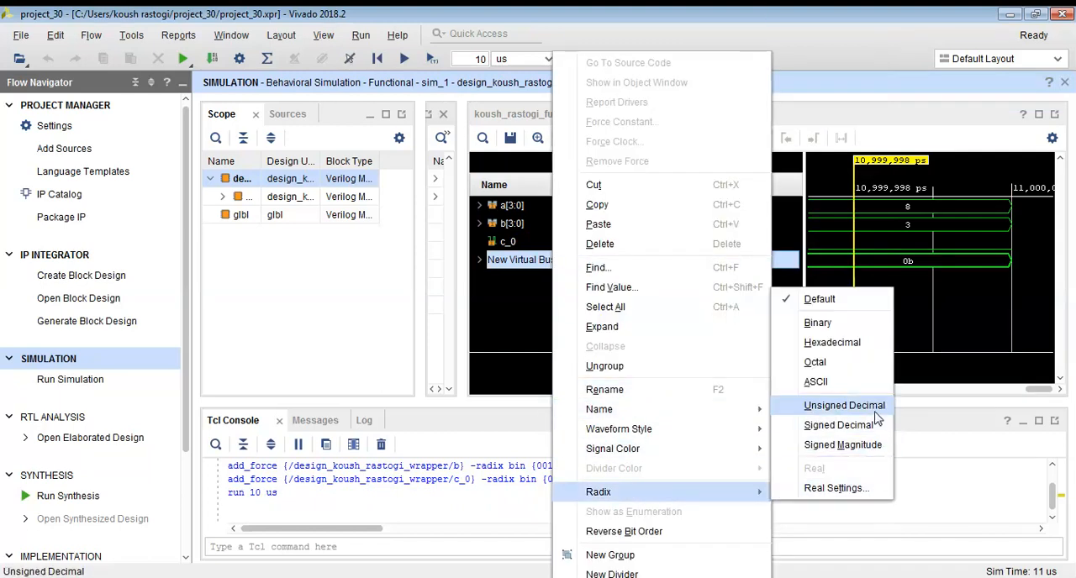
pyautogui.click(844, 405)
pyautogui.moveTo(460, 195); pyautogui.dragTo(468, 195)
# Force the carry input c_0 to the constant binary value 1.
pyautogui.rightClick(509, 250)
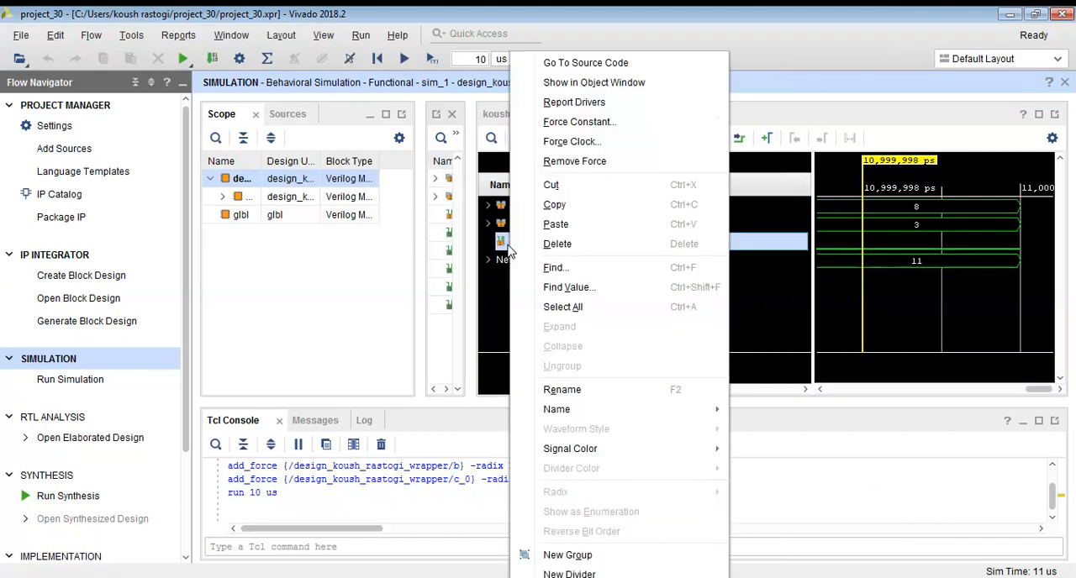
pyautogui.click(593, 121)
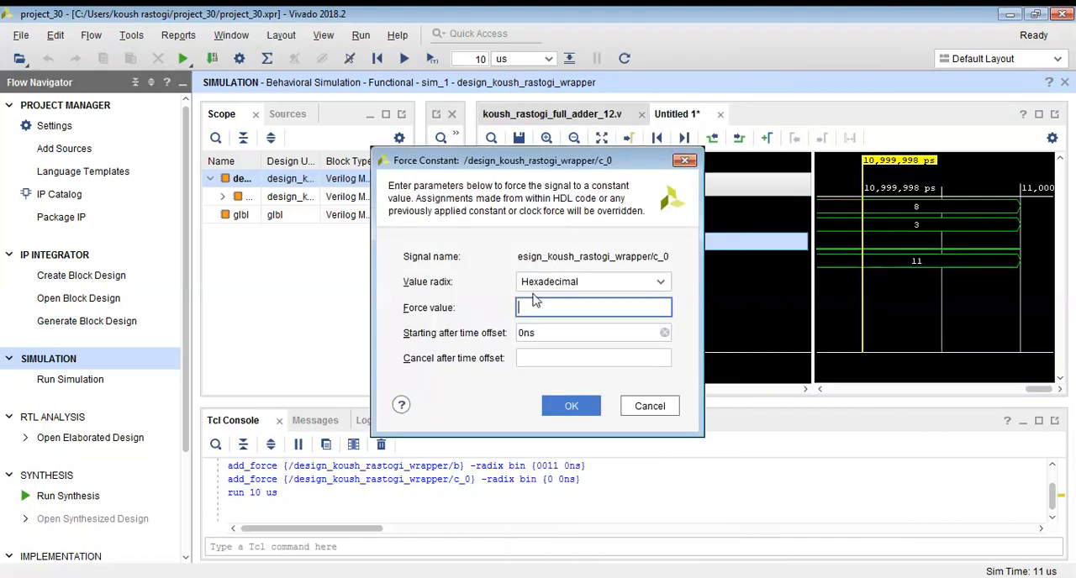
pyautogui.click(571, 282)
pyautogui.click(566, 300)
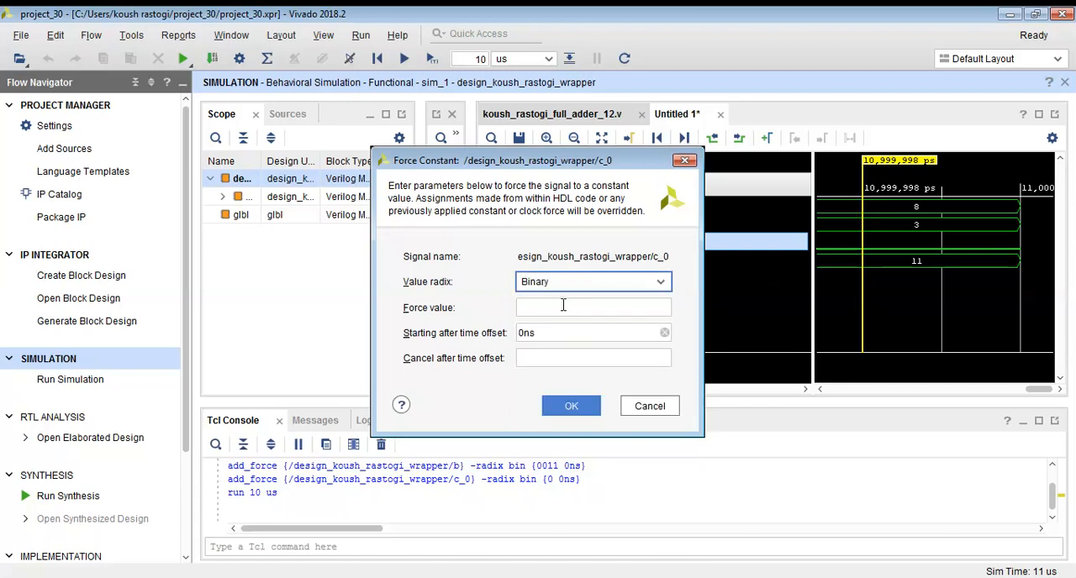
pyautogui.click(564, 407)
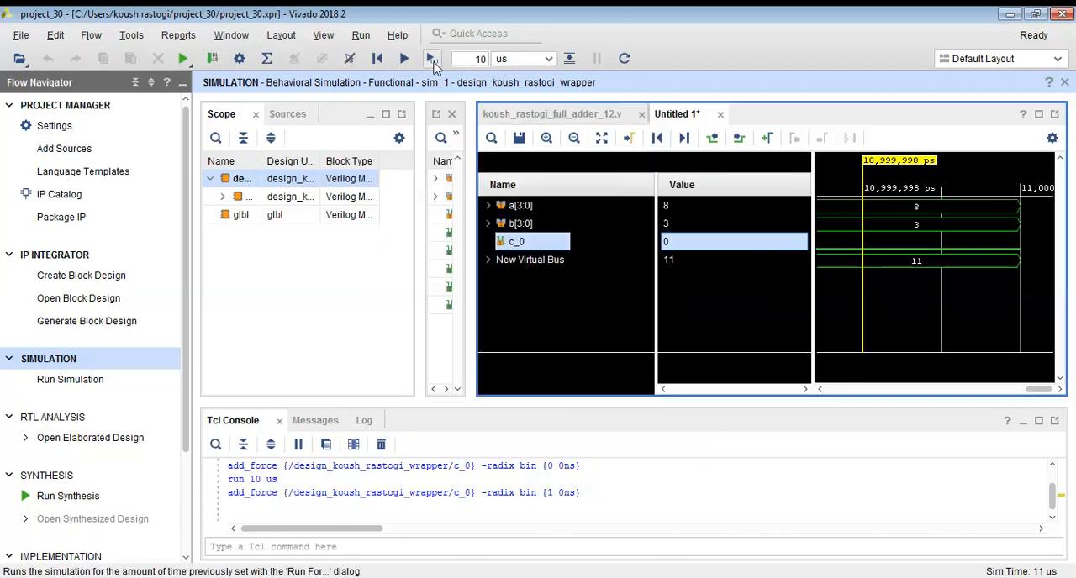
# Run the simulation for another 10 us and place the waveform cursor at 11,880,331 ps to examine the sum.
pyautogui.click(430, 59)
pyautogui.moveTo(937, 389); pyautogui.dragTo(949, 389)
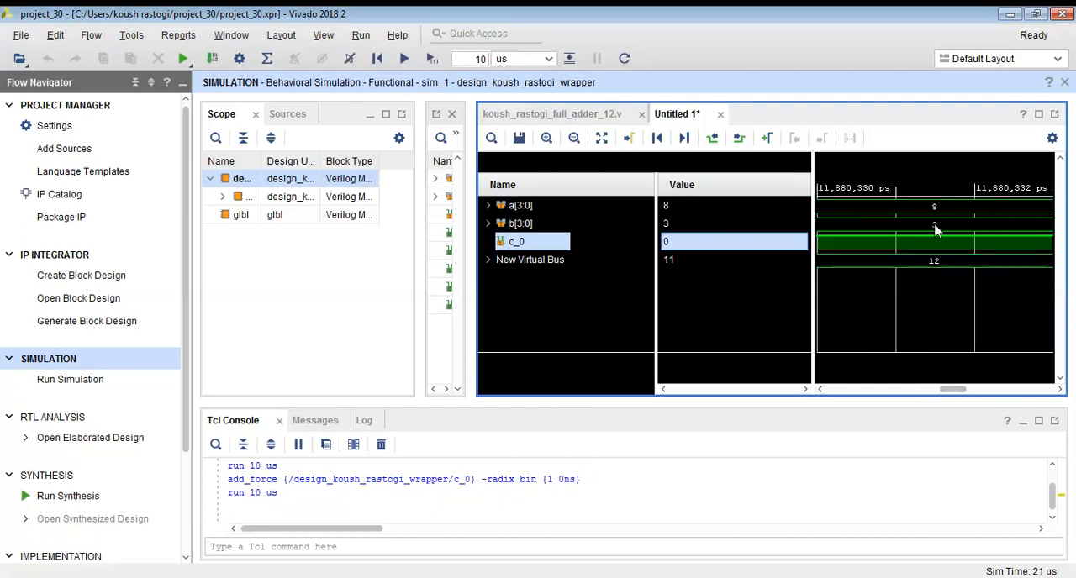
pyautogui.click(914, 243)
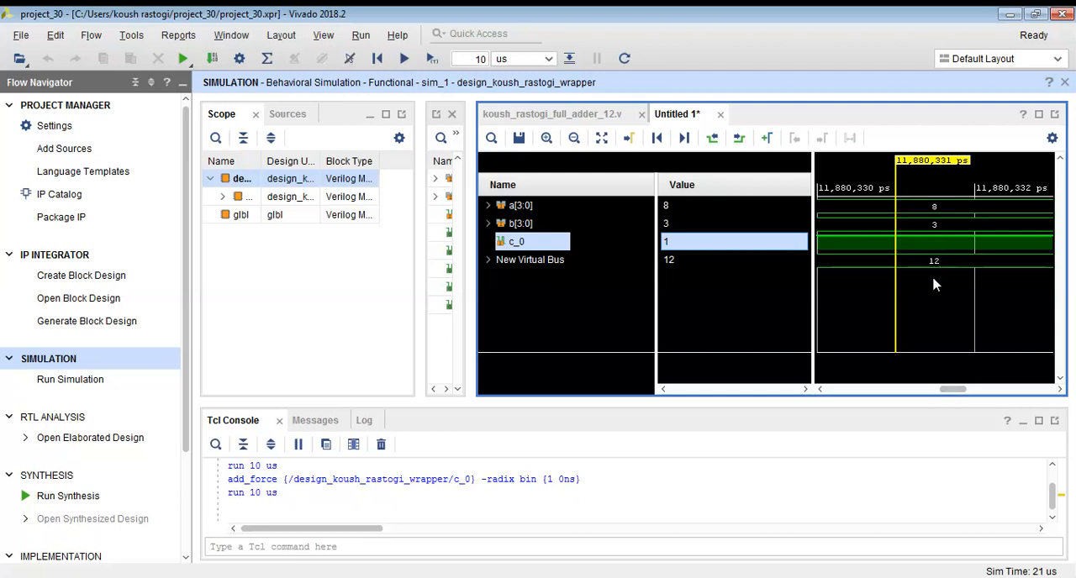